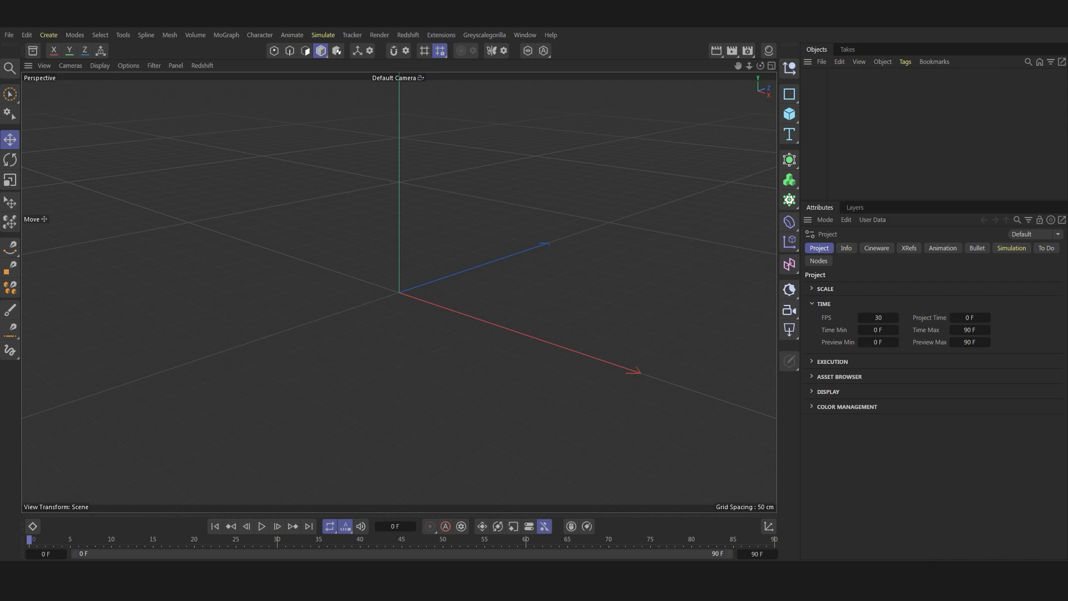
- Add a plane oriented to +X with 200 width segments and 200 height segments
left_click(788, 115)
left_click(848, 161)
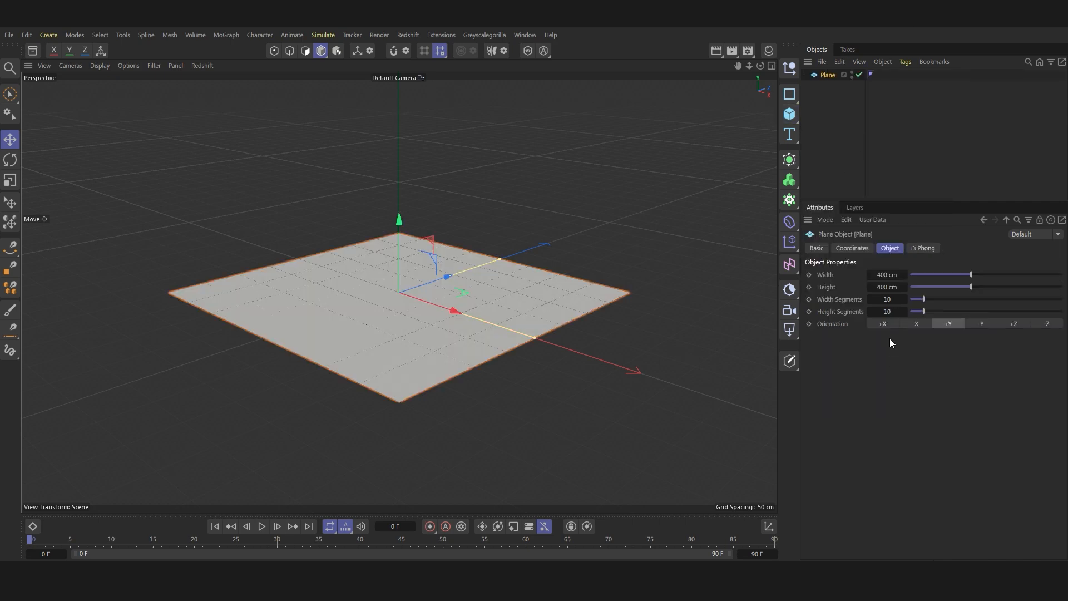
left_click(882, 323)
double_click(887, 298)
type("20")
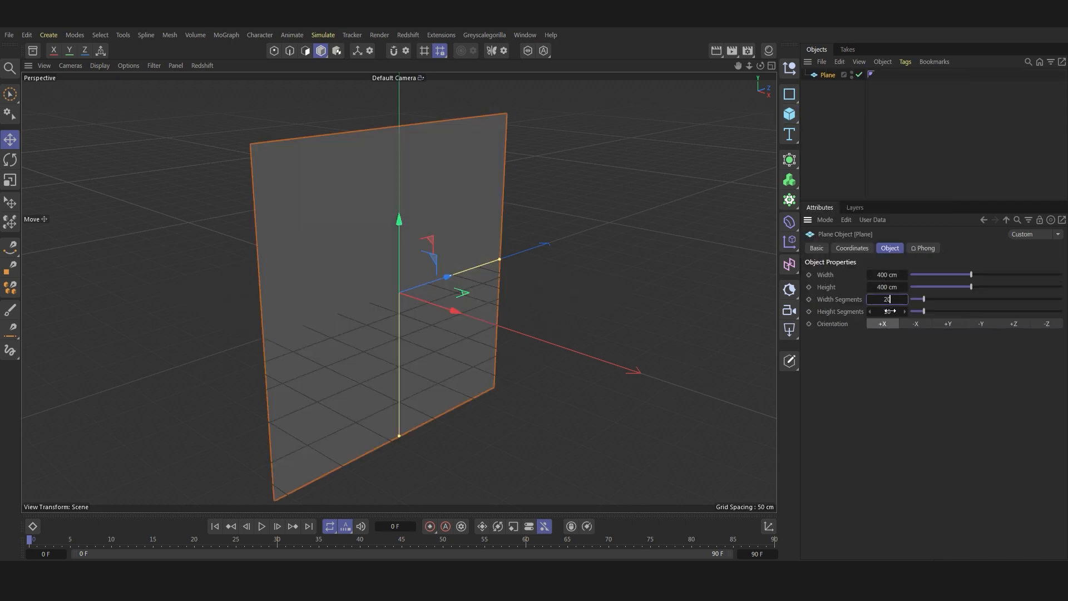
type("0")
key("Return")
double_click(889, 311)
type("200")
key("Return")
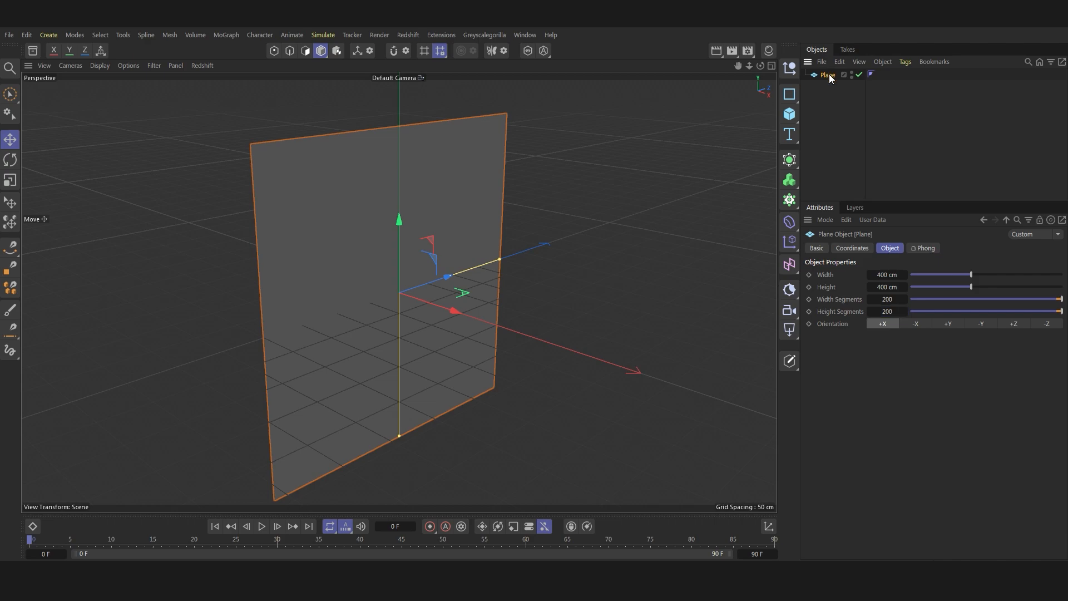
- Make the plane editable and select its two upper corner points in Points mode
key("c")
left_click(276, 50)
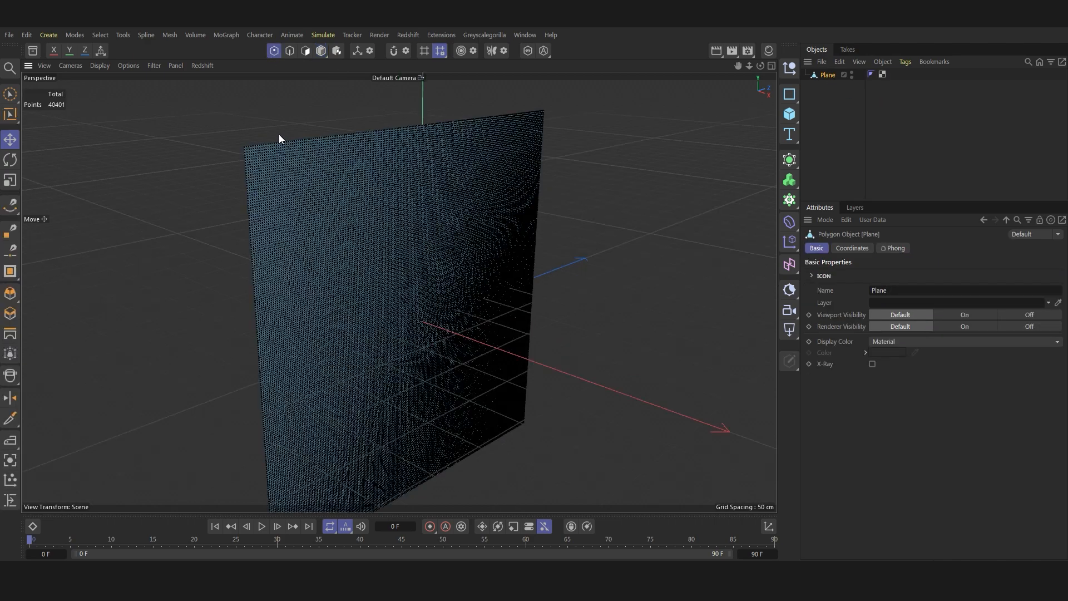
scroll(238, 145, "up", 5)
left_click(240, 140)
scroll(239, 138, "down", 2)
scroll(659, 96, "up", 5)
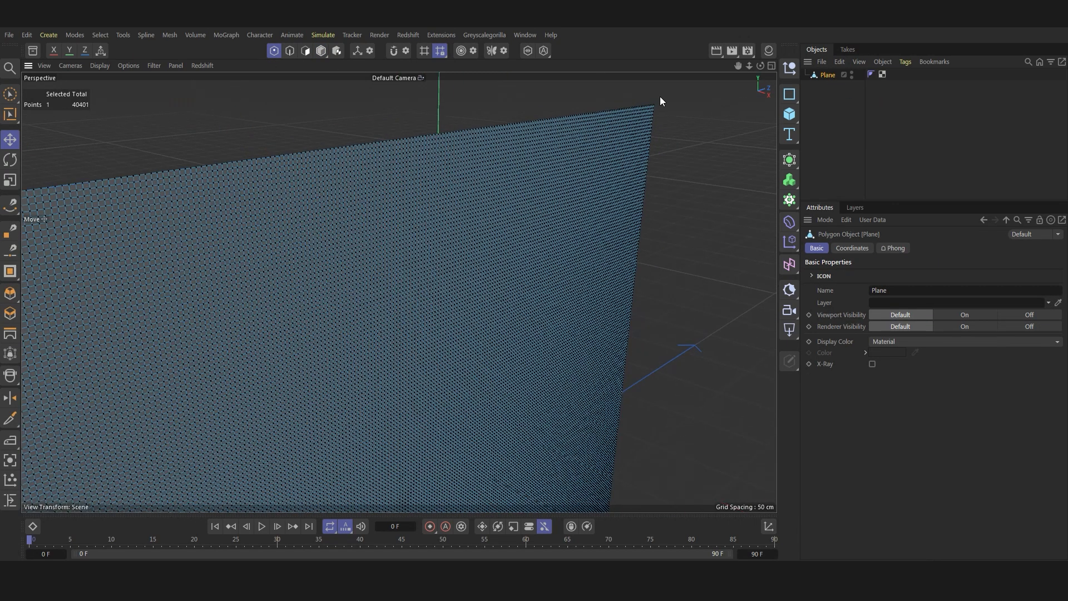
left_click(640, 125, "shift")
scroll(642, 128, "down", 8)
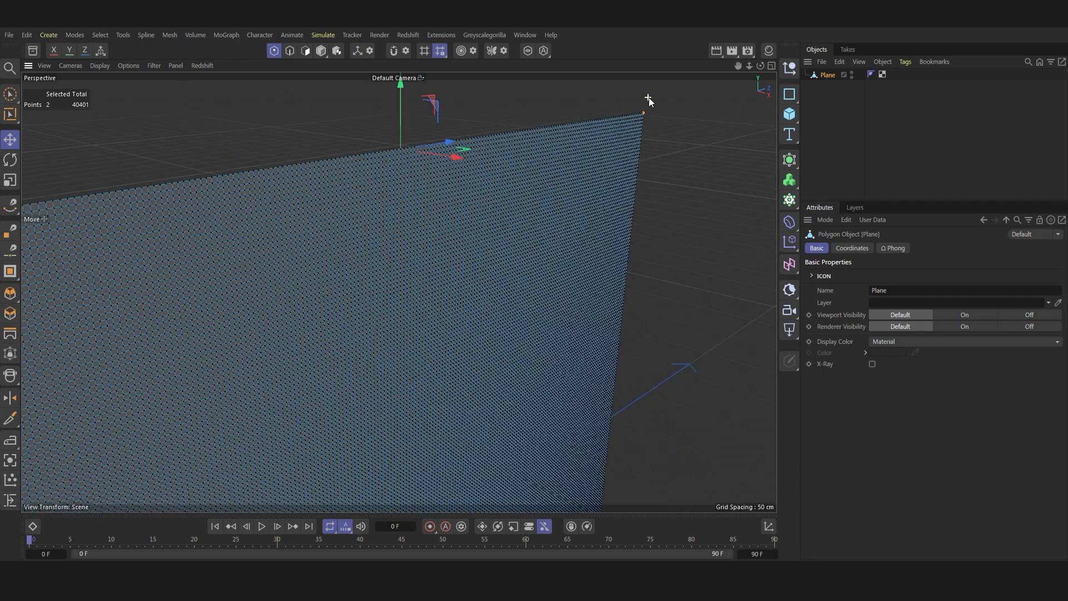
- Add the plane's two lower corner points to the selection
middle_click_drag(405, 506, 451, 439, "alt")
scroll(470, 427, "up", 6)
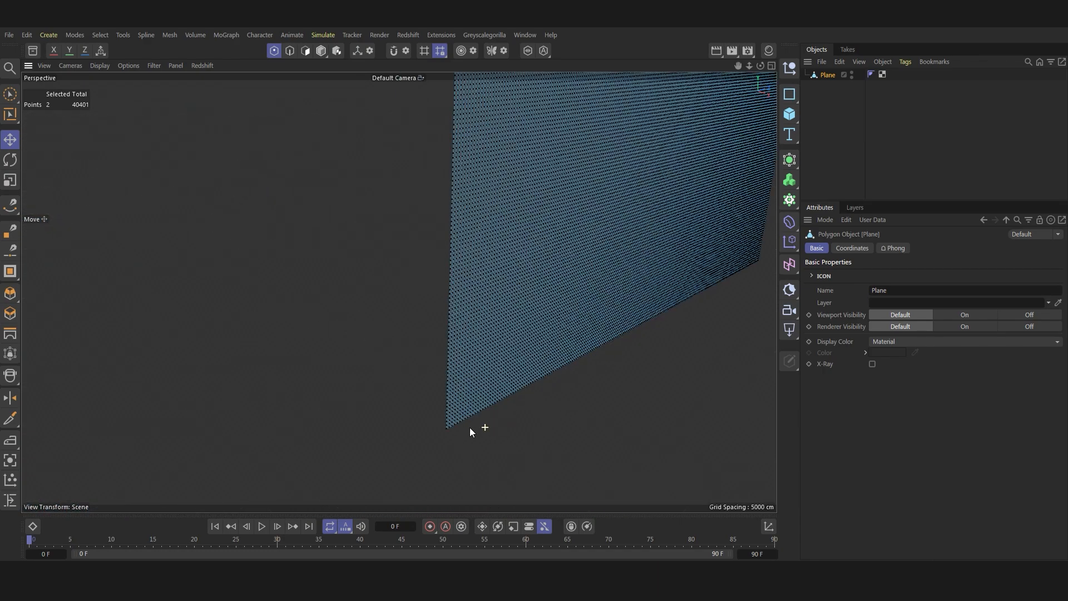
left_click(462, 430, "shift")
scroll(414, 442, "down", 7)
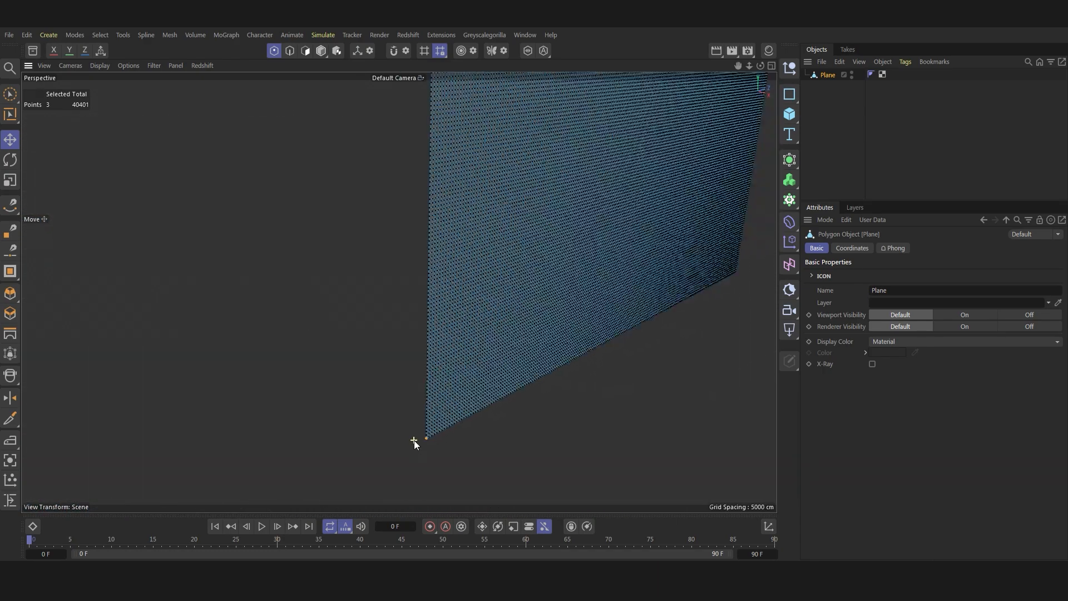
scroll(688, 301, "up", 6)
scroll(640, 316, "up", 5)
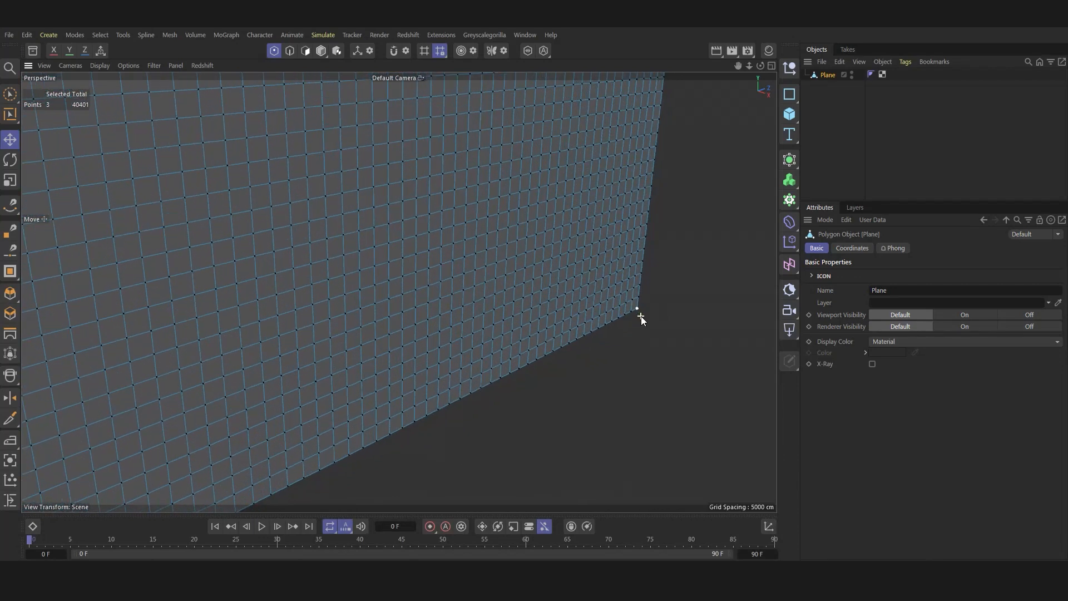
- Apply a Cloth tag to the plane and set the four selected corner points as fix points
right_click(831, 81)
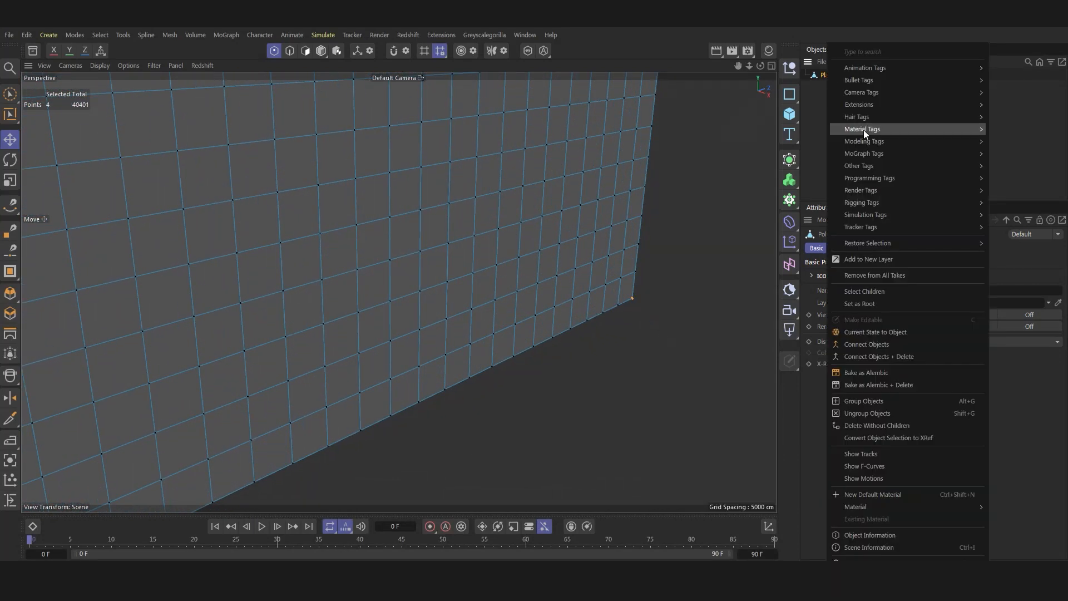
mouse_move(874, 214)
left_click(1023, 237)
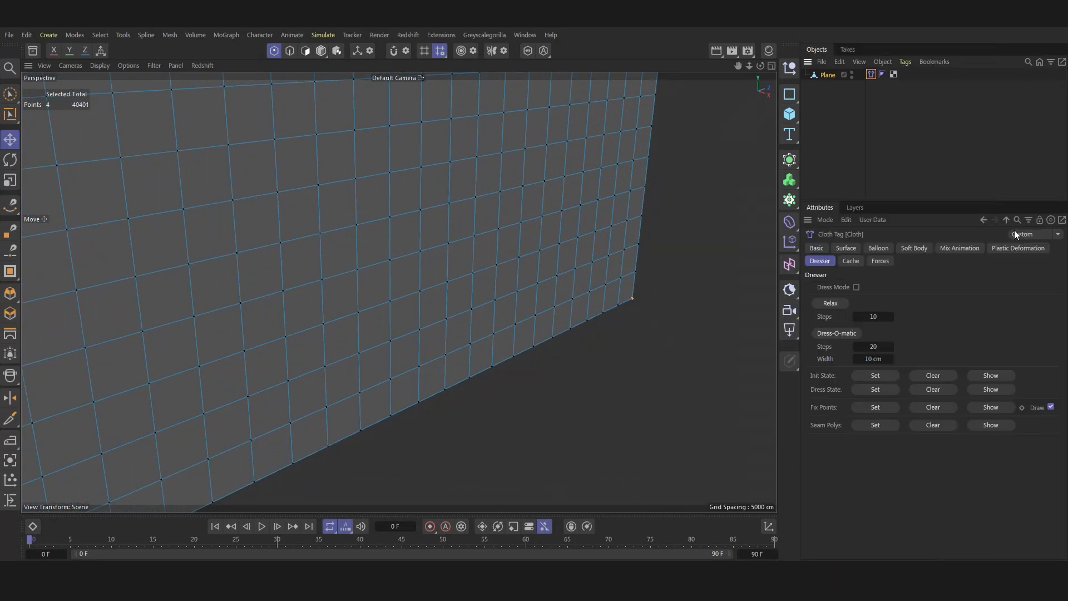
left_click(874, 407)
scroll(649, 374, "down", 10)
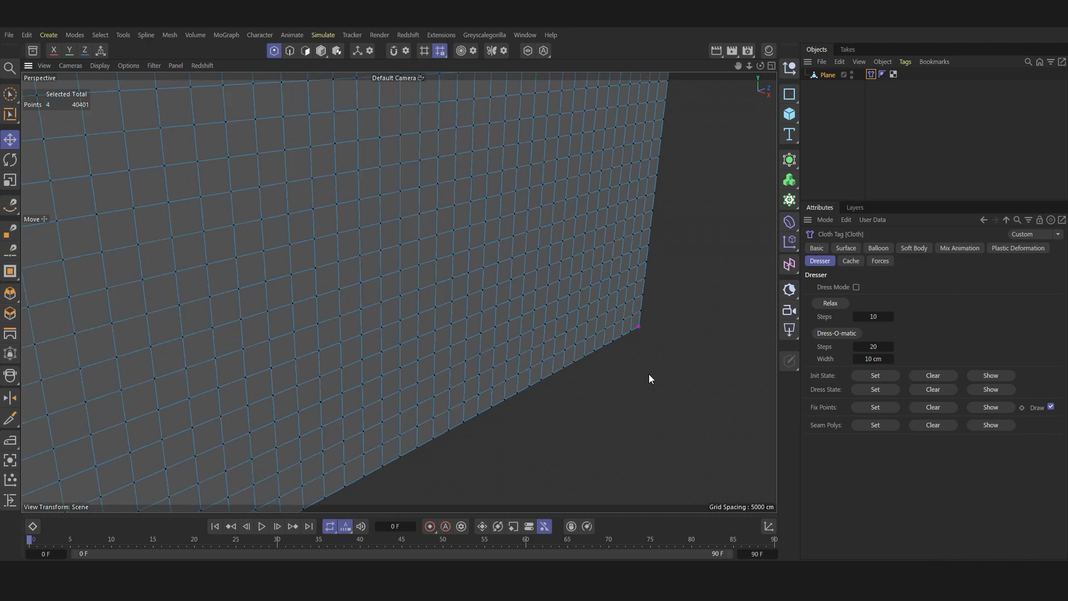
scroll(648, 374, "down", 6)
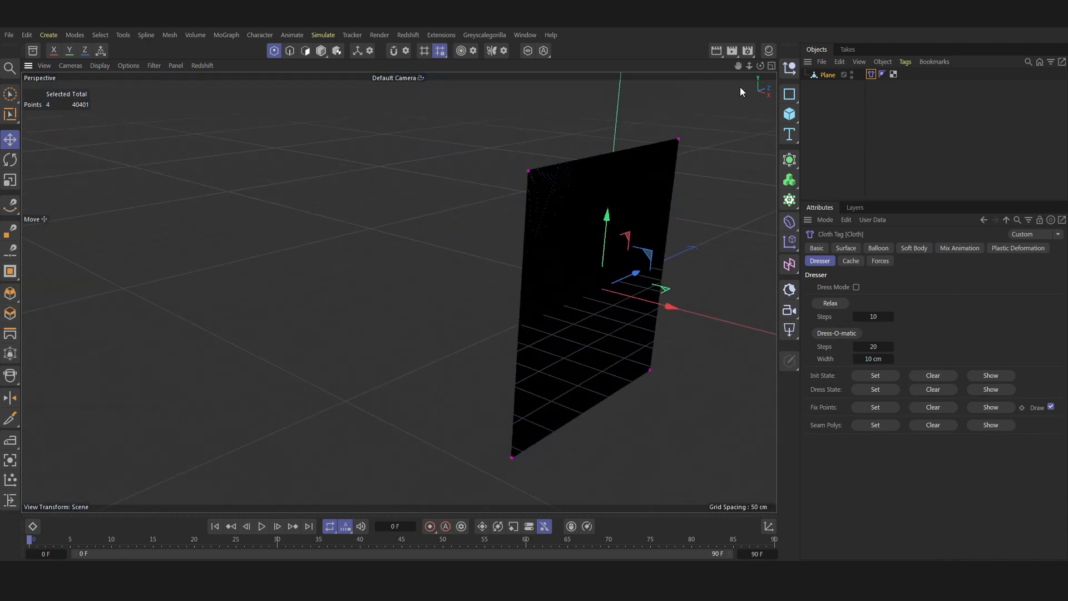
- Hide the grid in the Perspective view through the display filter
left_click_drag(760, 66, 543, 72)
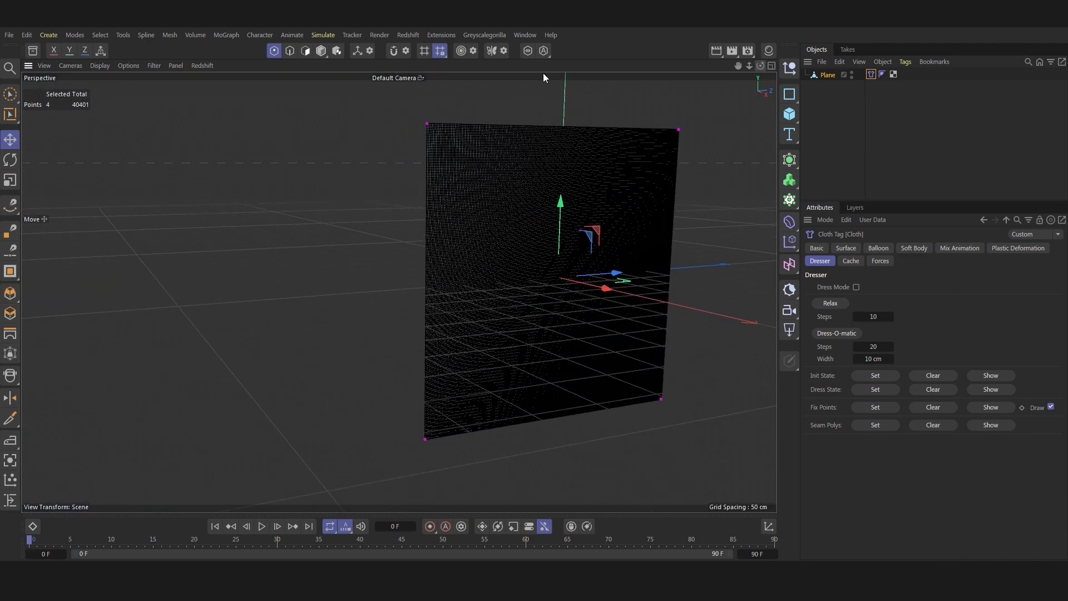
left_click(176, 65)
mouse_move(154, 65)
left_click(162, 139)
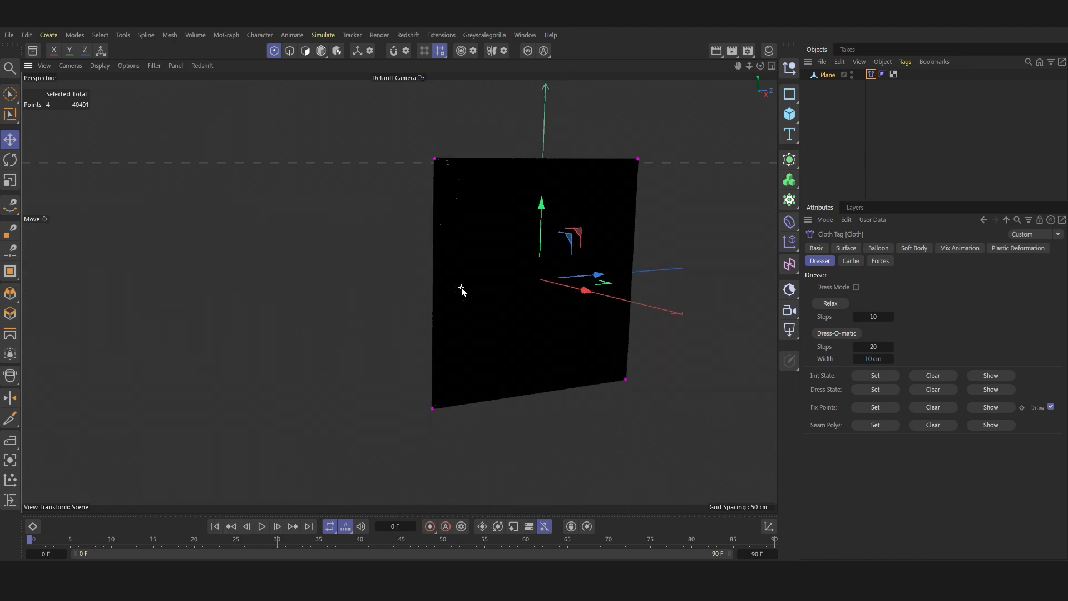
- Select the plane in Model mode, play the cloth simulation and rewind to the first frame
left_click(828, 75)
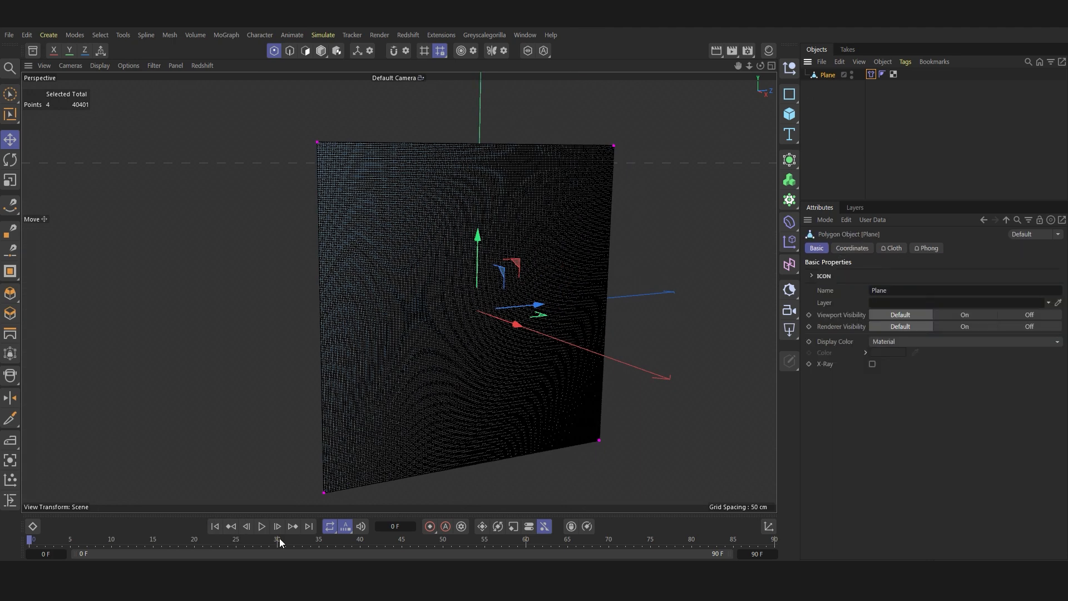
left_click(320, 51)
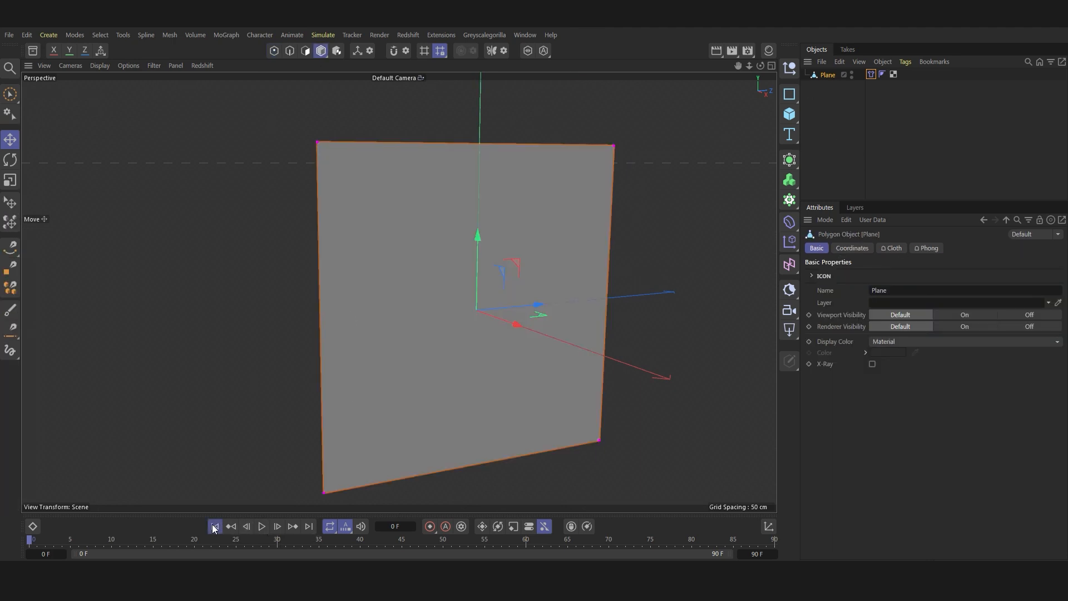
left_click(261, 527)
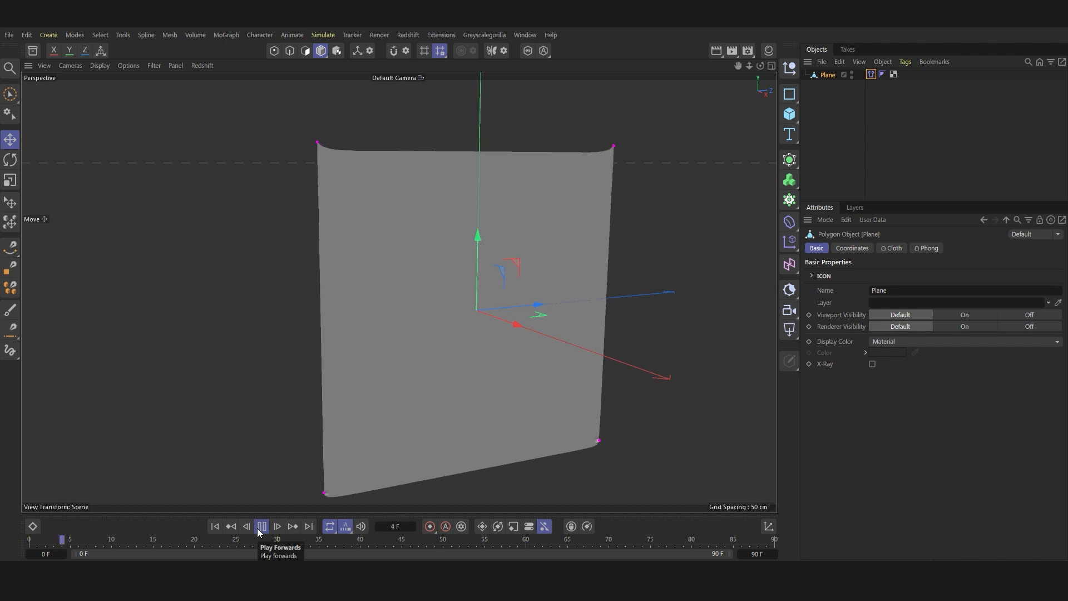
left_click(214, 526)
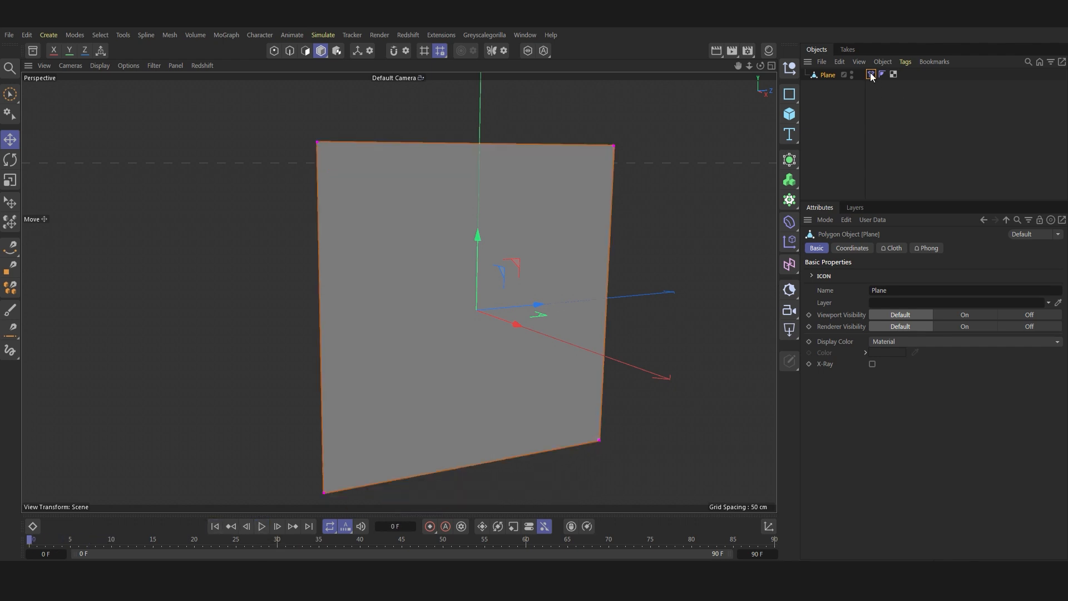
- Set the project frame rate to 25 FPS
key("ctrl+d")
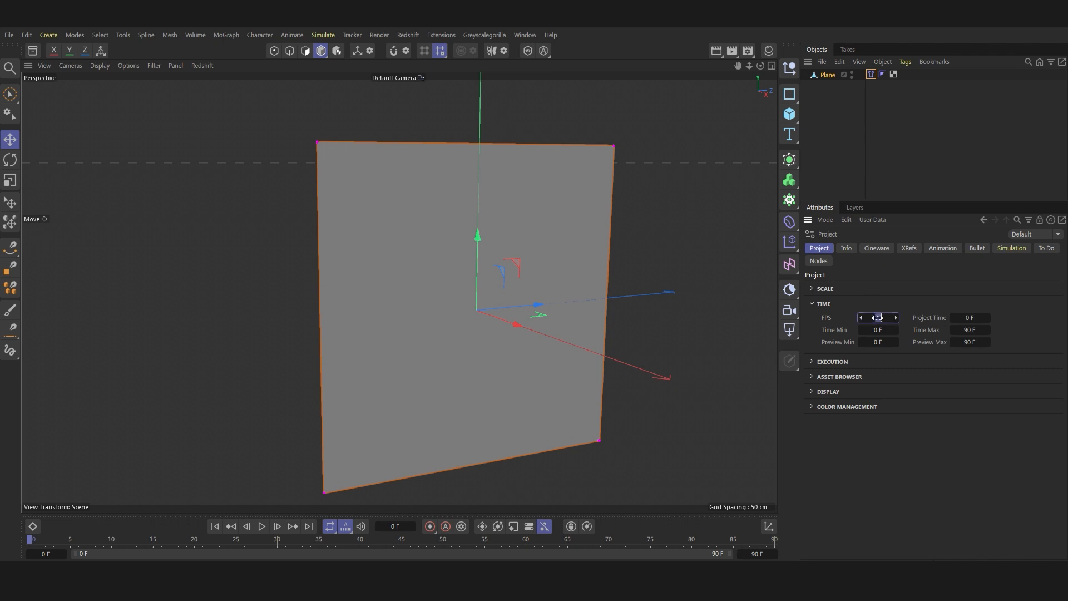
left_click(891, 323)
type("25")
key("Return")
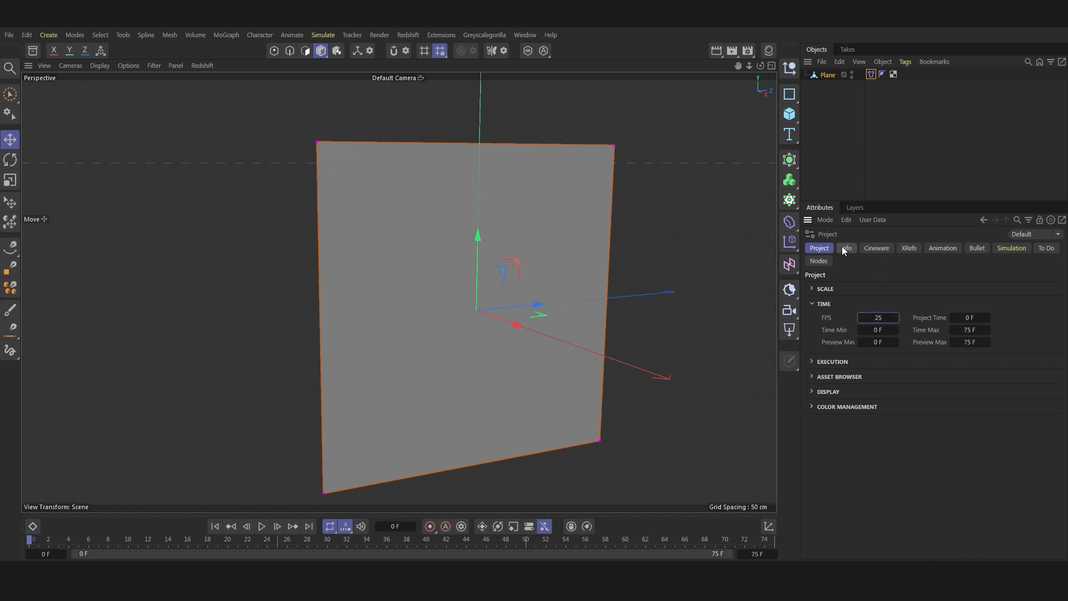
- Set the simulation scene's gravity to 0 cm and play the cloth simulation from the first frame
left_click(998, 248)
left_click(908, 337)
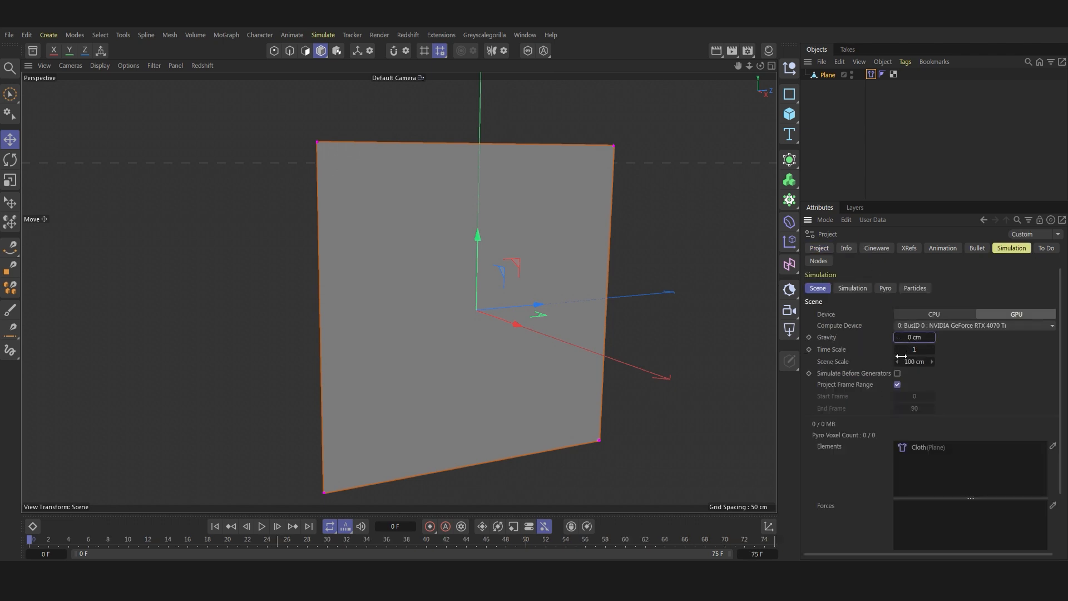
left_click(216, 528)
left_click(261, 526)
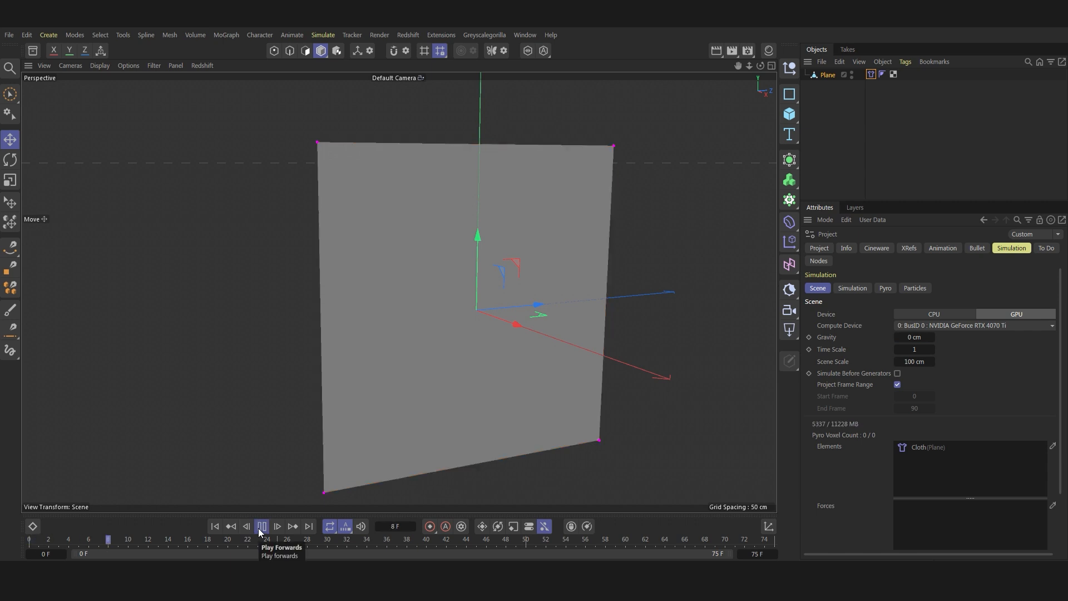
left_click(261, 526)
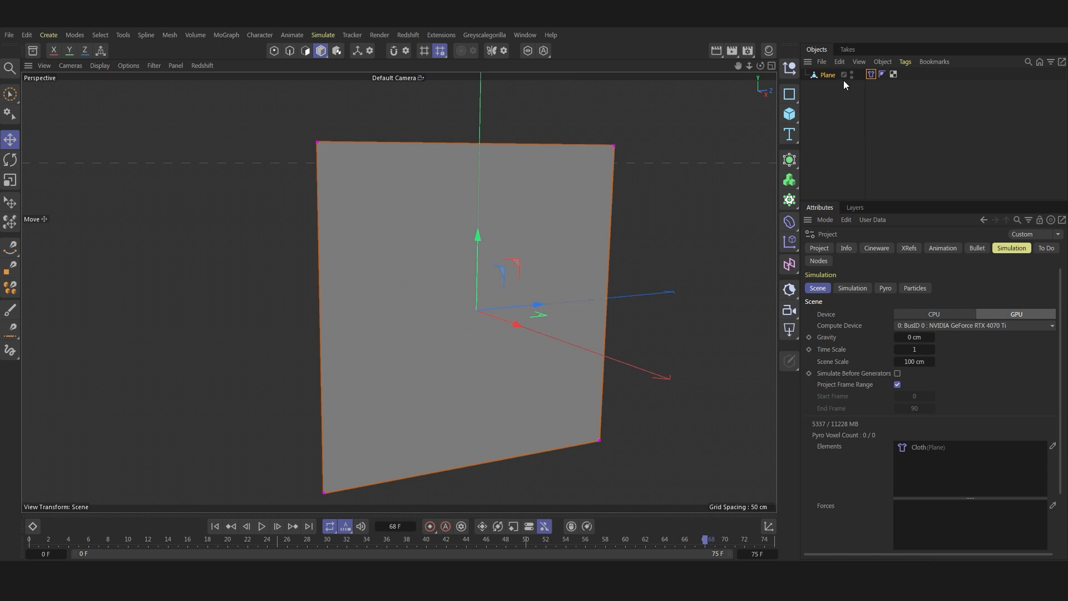
- Add a cube sized 50 cm in X, 1 cm in Y and 1 cm in Z, with Fillet enabled
left_click(789, 113)
mouse_move(760, 66)
left_mouse_down()
mouse_move(398, 292)
mouse_move(760, 69)
left_mouse_up()
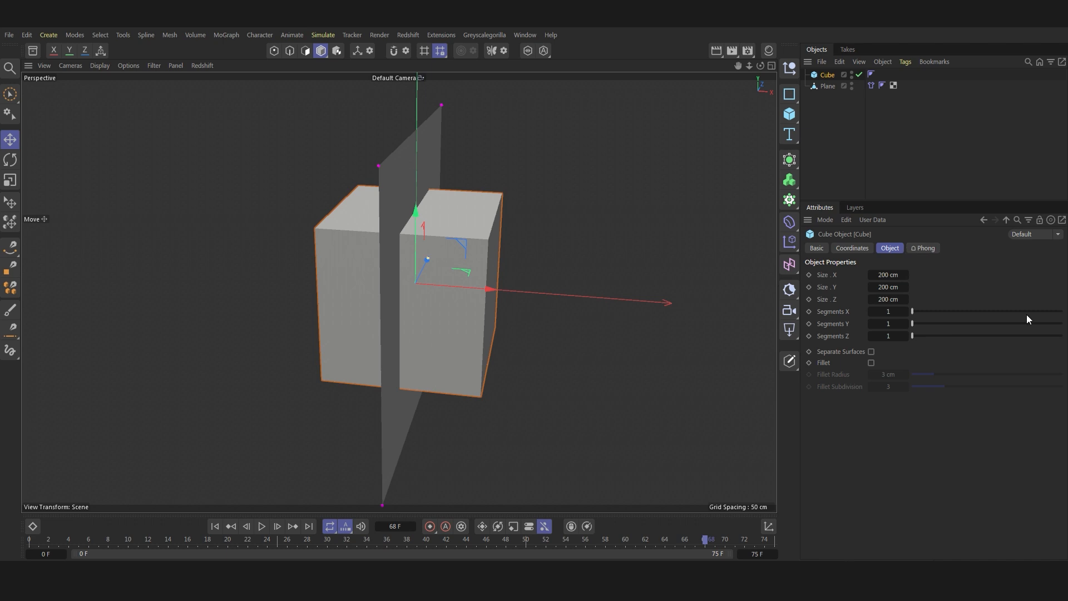
left_click(888, 274)
type("50")
key("Return")
left_click(884, 291)
type("1")
left_click(883, 300)
type("1")
key("Return")
left_click(871, 363)
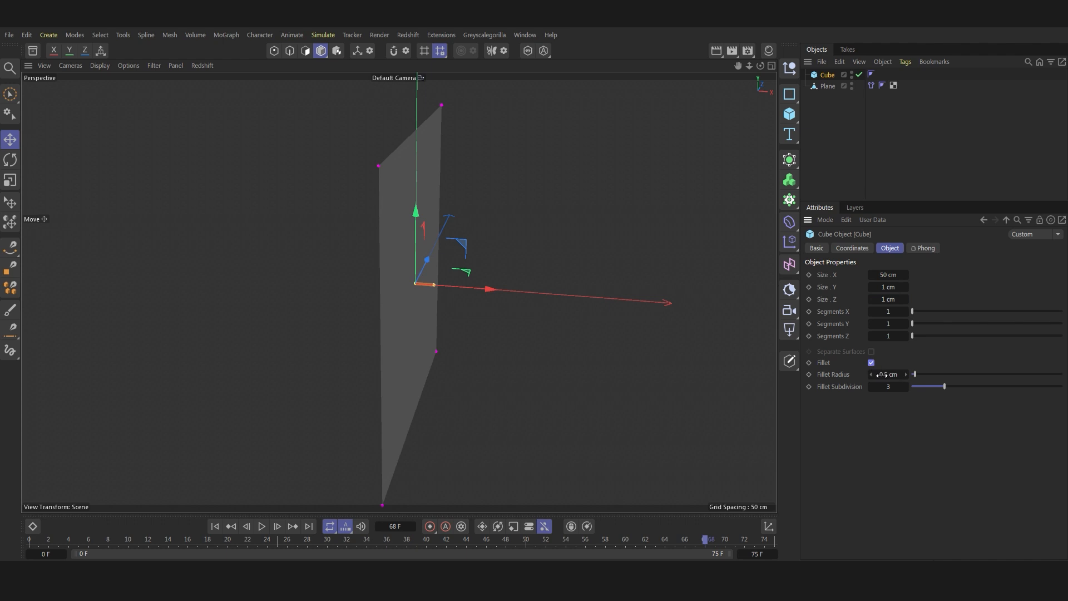
- In the Top view, set the cube's X position to -99 cm and keyframe it at frame 0
left_click(771, 66)
left_click(771, 66)
scroll(446, 316, "down", 1)
middle_click_drag(368, 273, 409, 295, "alt")
scroll(436, 309, "up", 3)
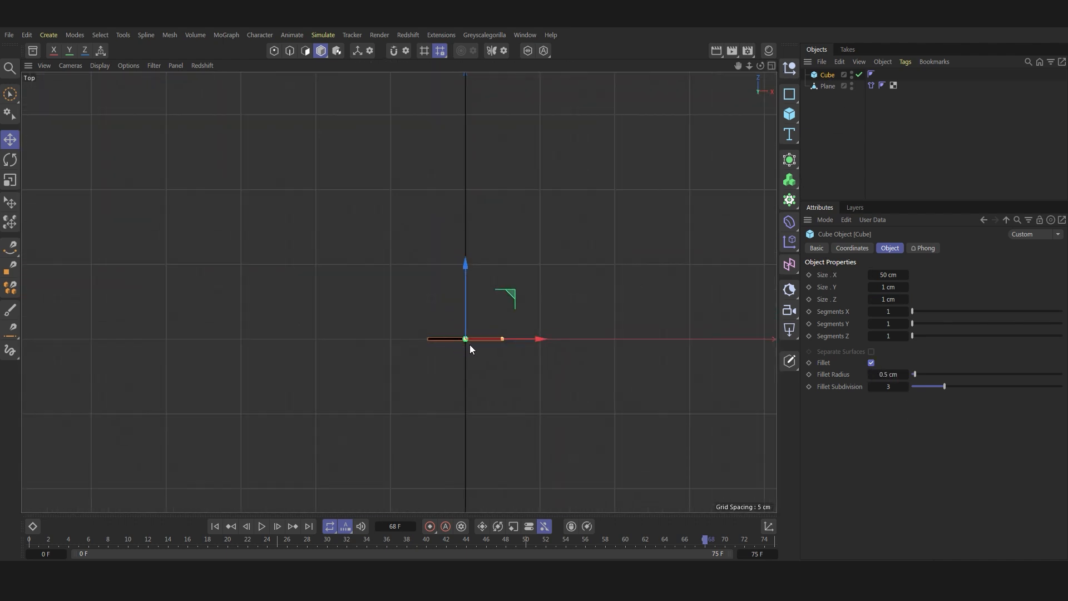
left_click(852, 248)
left_click(816, 248)
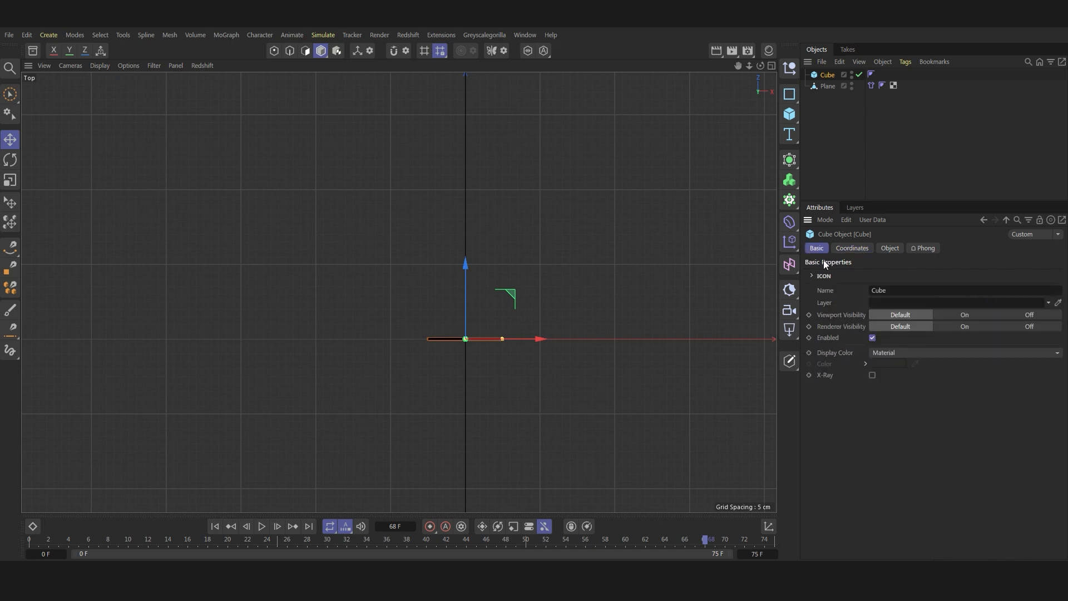
left_click(852, 248)
left_click(850, 289)
type("-99")
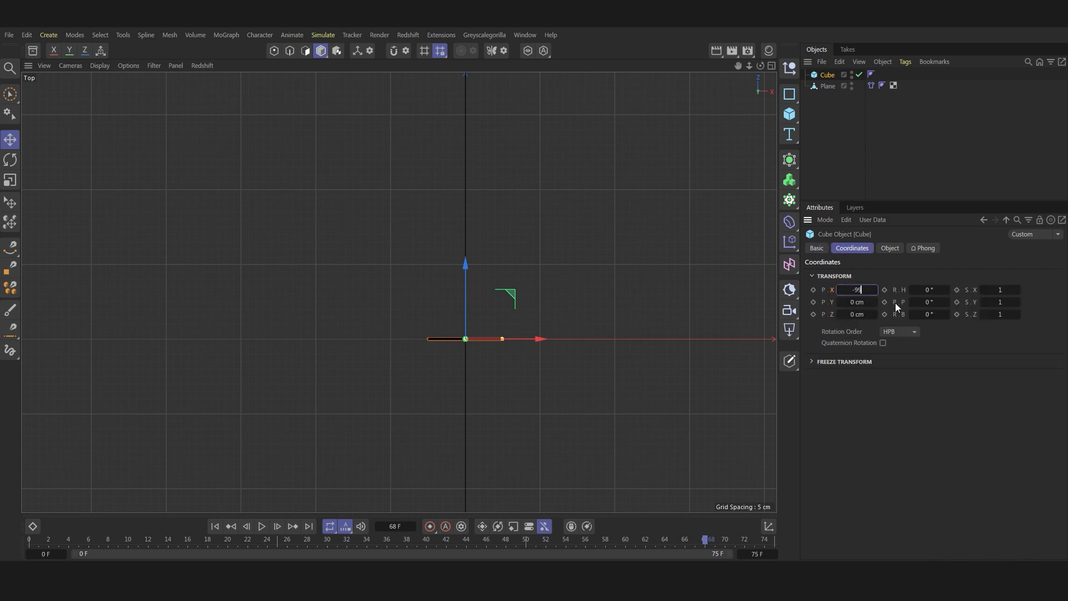
key("Return")
left_click(214, 526)
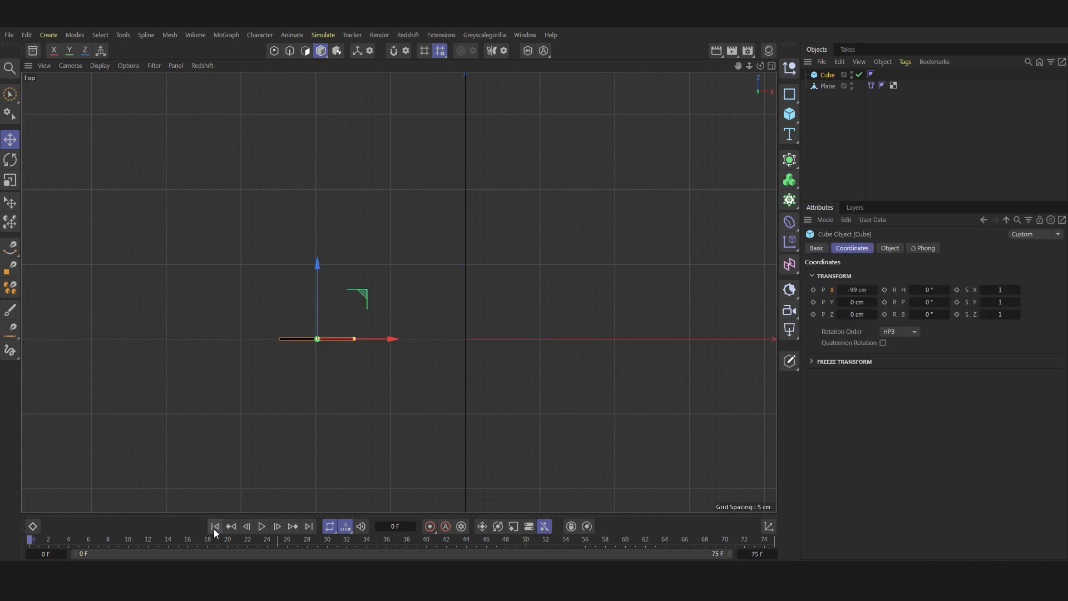
left_click(813, 289)
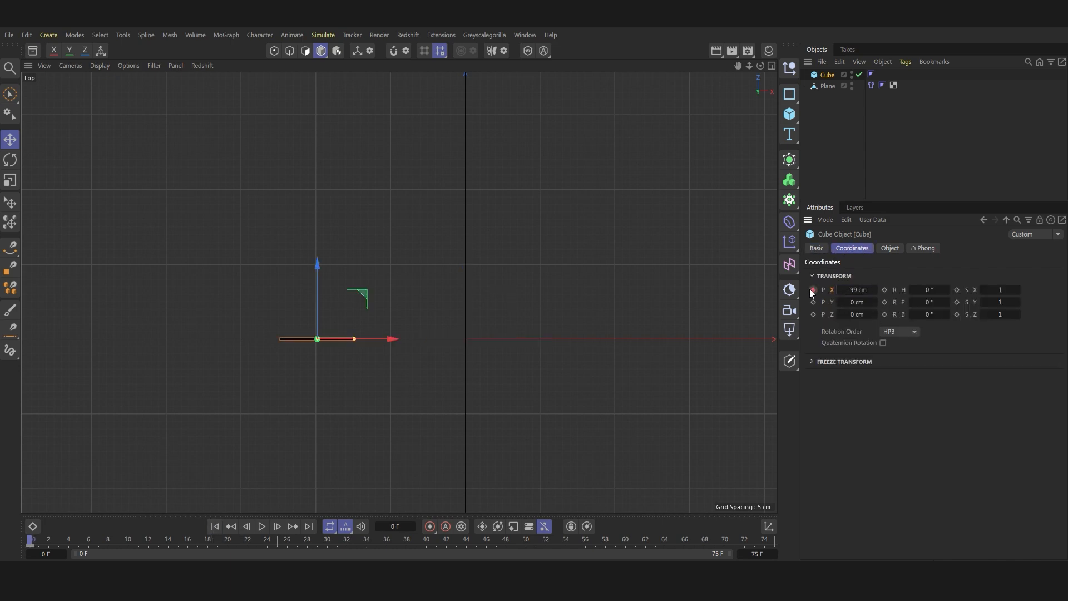
- At frame 30, set the cube's X position to 99 cm and keyframe it
left_click(326, 541)
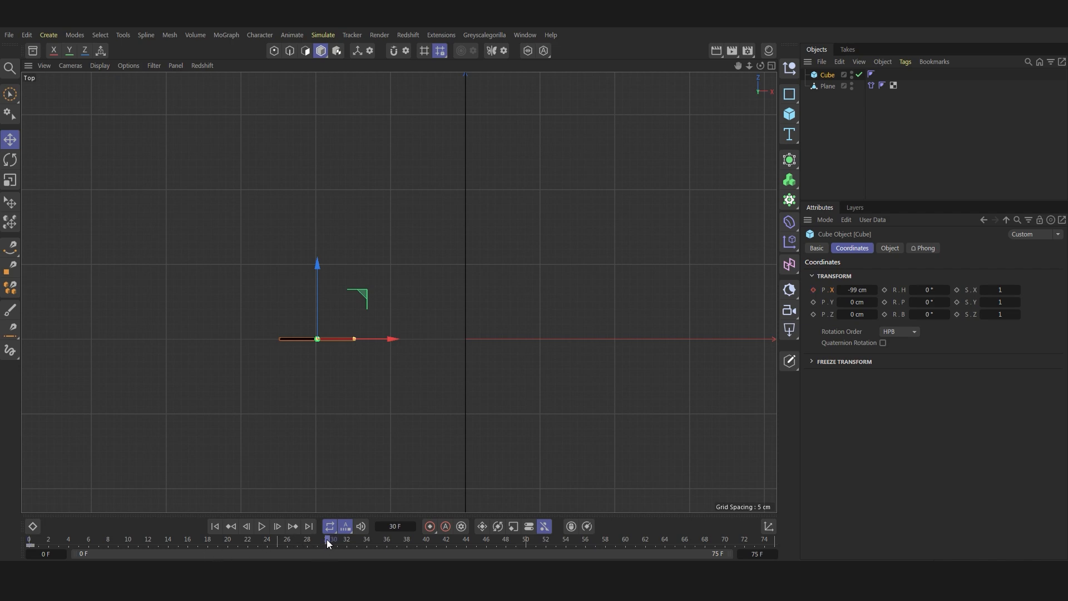
left_click(859, 292)
type("99")
key("Return")
left_click(813, 290)
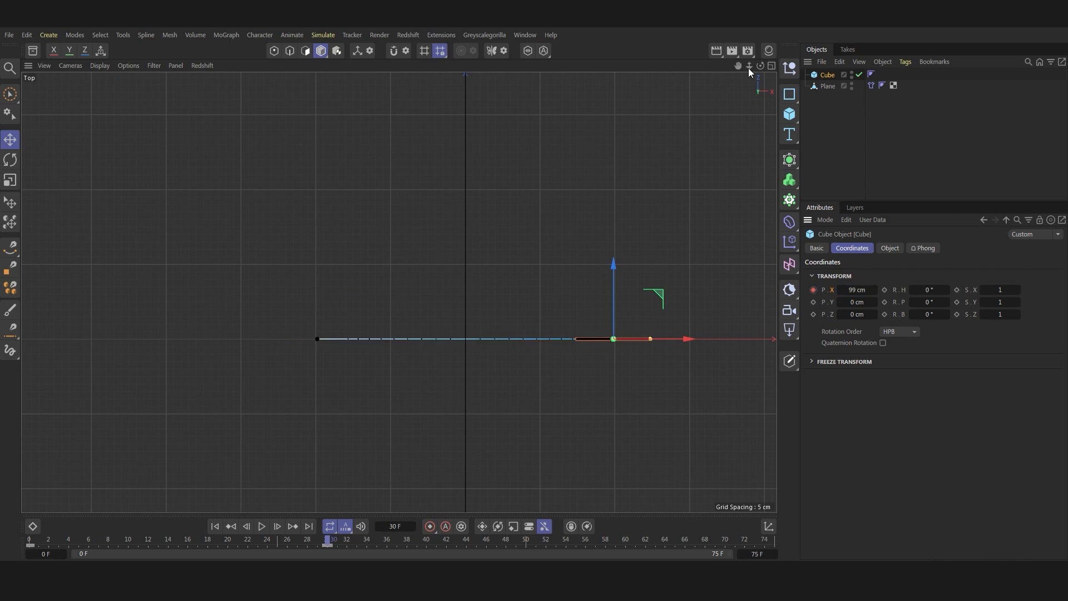
- Play the cube's animation from the first frame in the full-size Perspective view
left_click(769, 67)
left_click(392, 66)
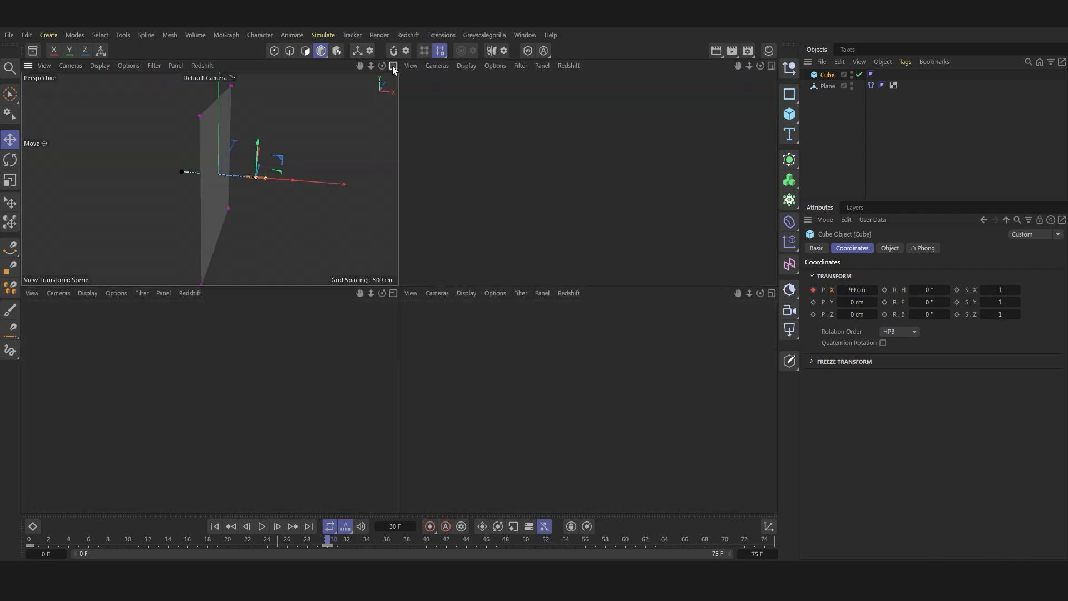
left_click_drag(753, 65, 225, 526)
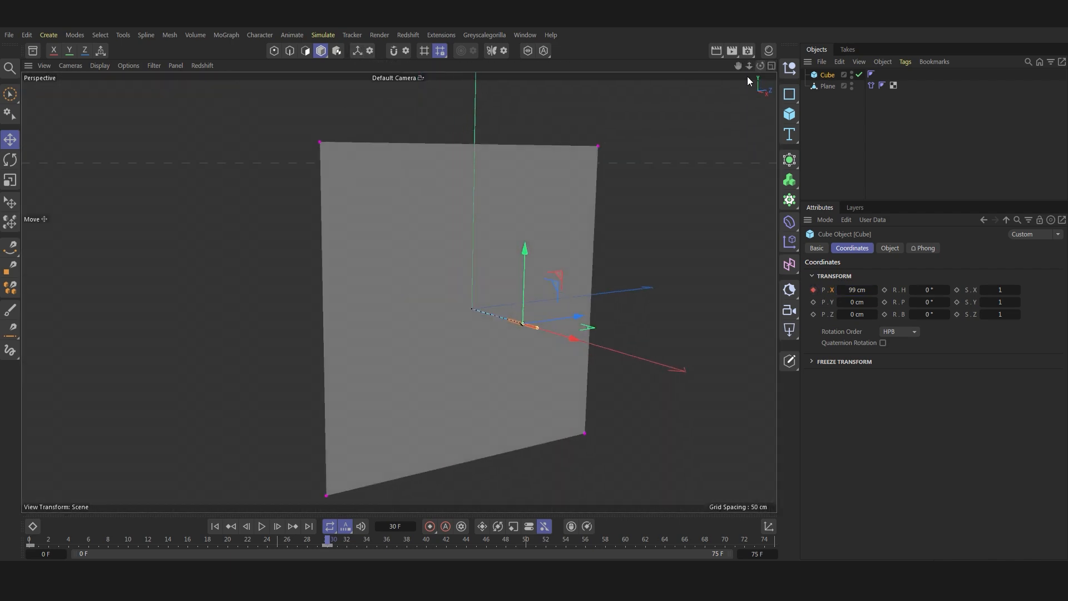
left_click(214, 526)
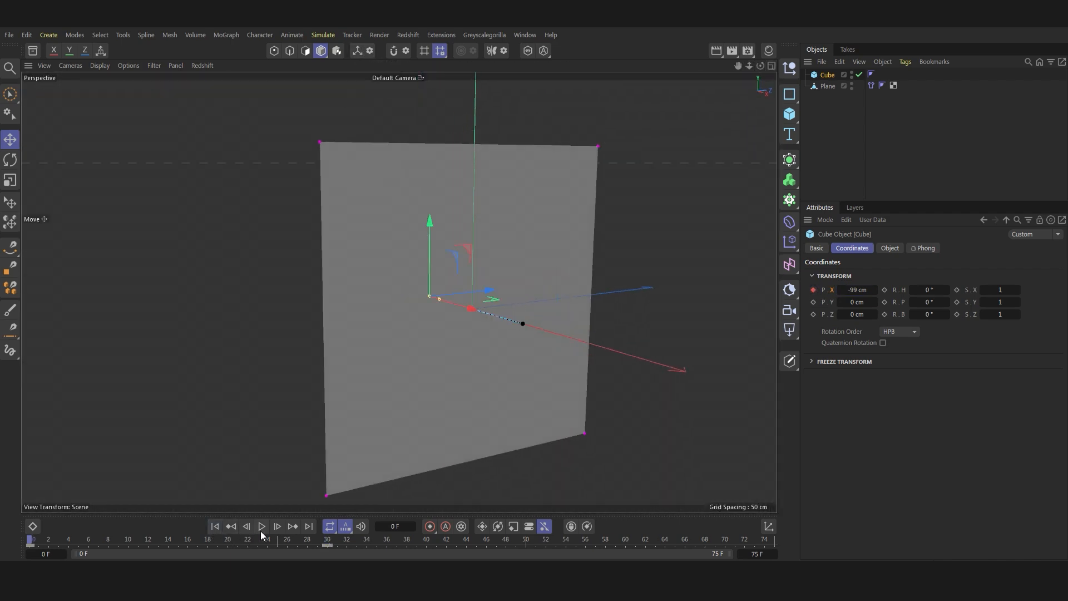
left_click(261, 526)
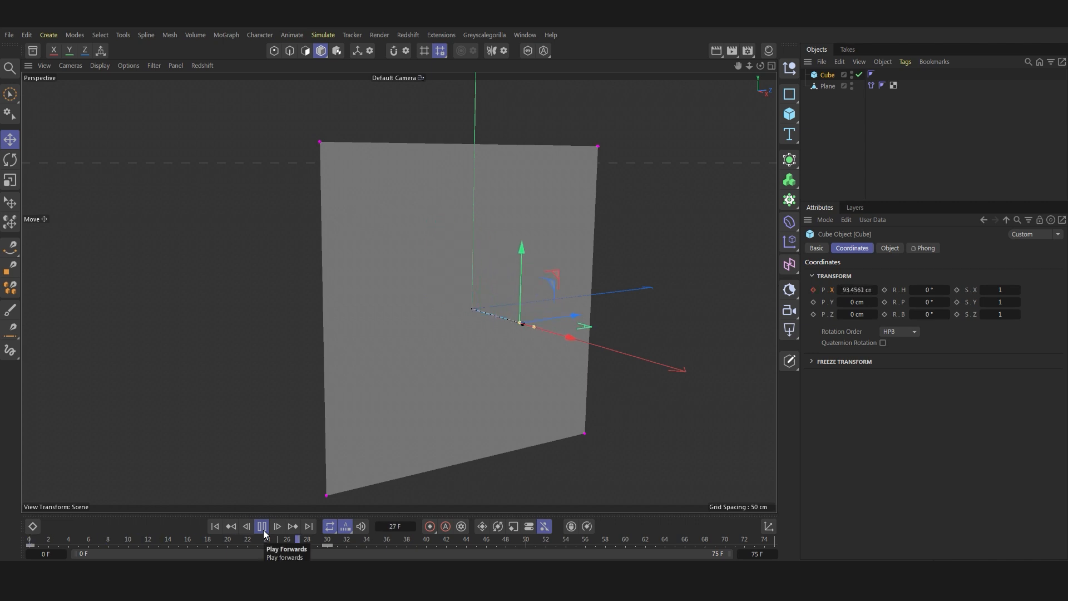
- Give the cube a Collider simulation tag and run the cloth simulation with it
right_click(823, 78)
mouse_move(945, 213)
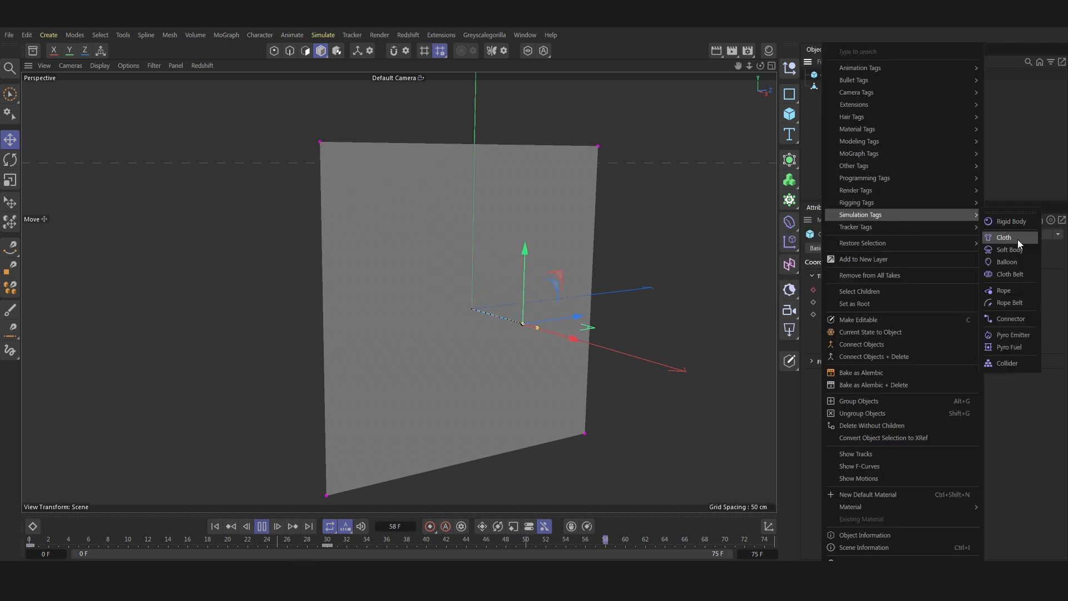
left_click(997, 363)
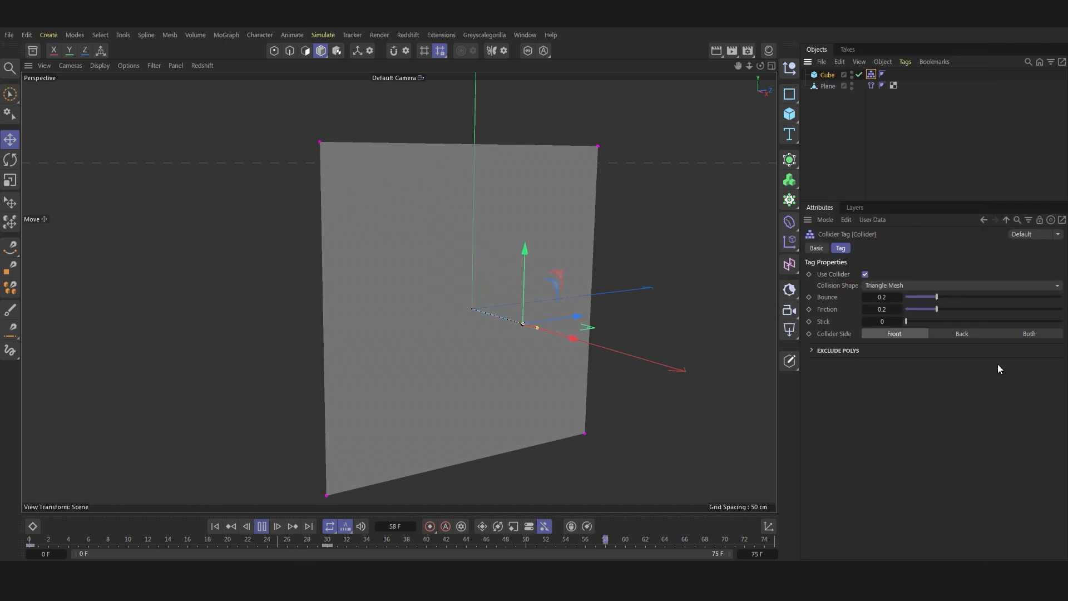
left_click(262, 526)
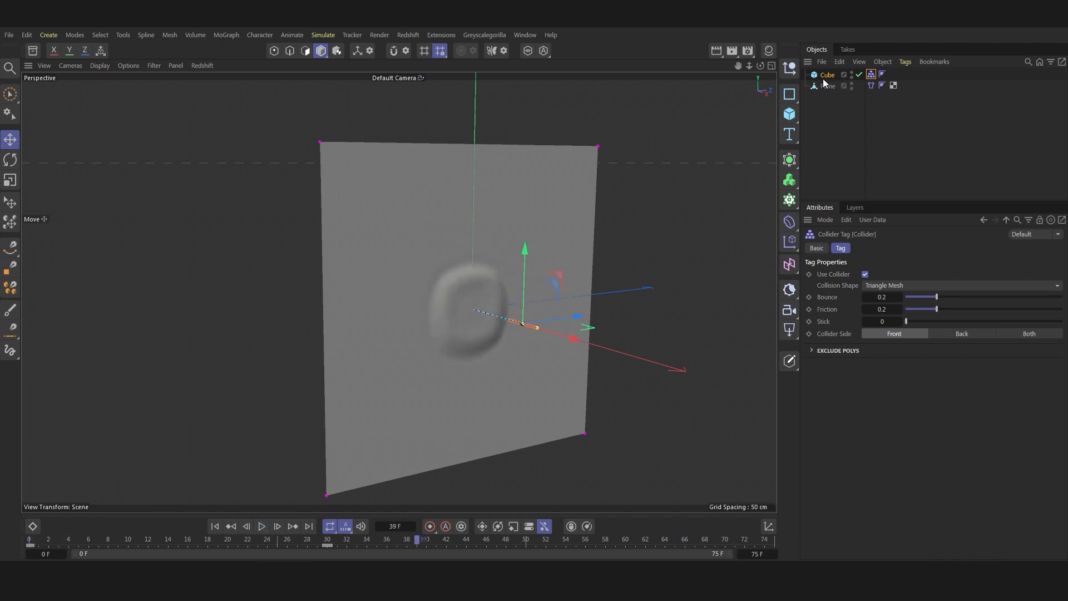
- Set the cube's collider to the Convex Hulls collision shape with Stick 1, and replay the simulation from the first frame
left_click(896, 285)
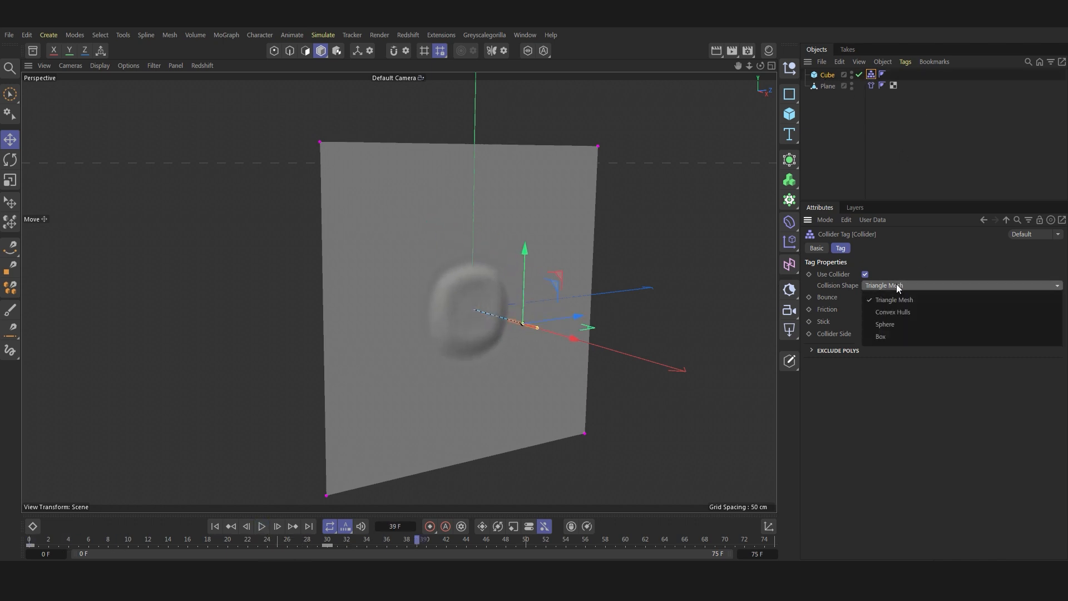
left_click(898, 313)
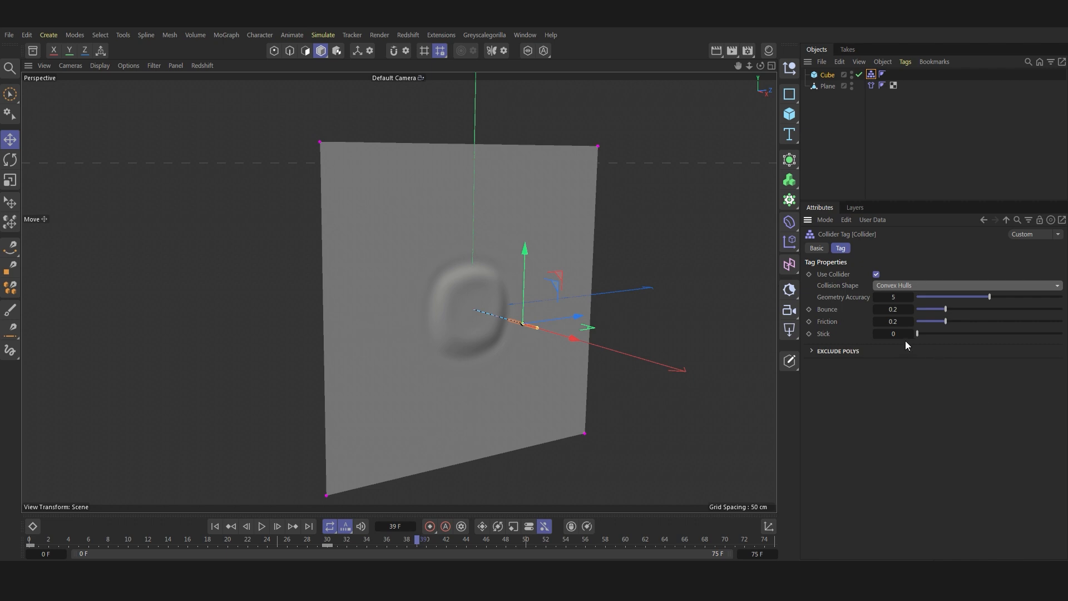
left_click_drag(918, 334, 1061, 333)
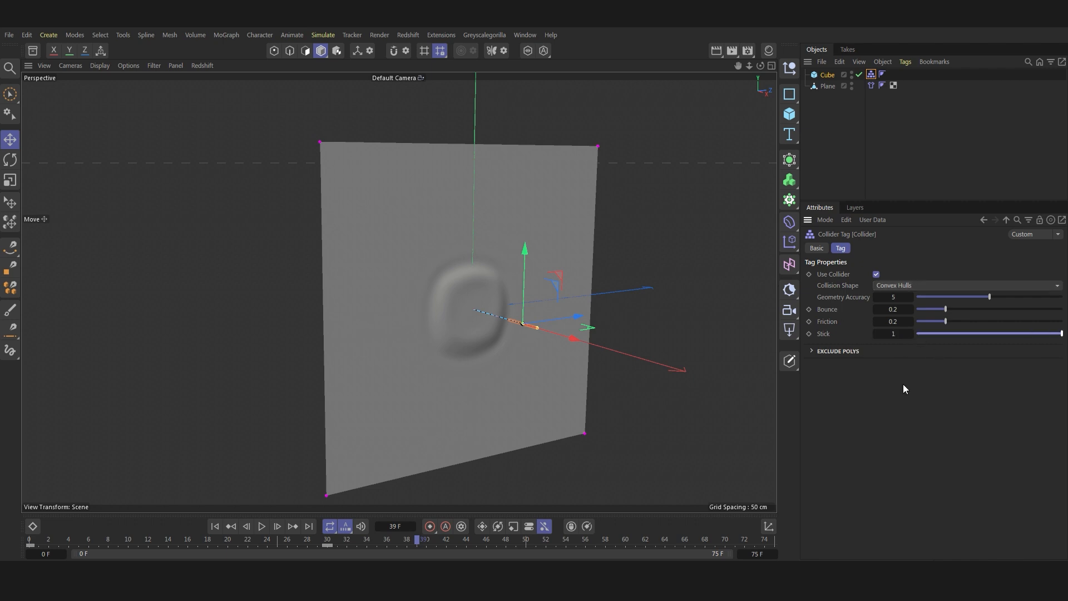
left_click(216, 527)
left_click(265, 529)
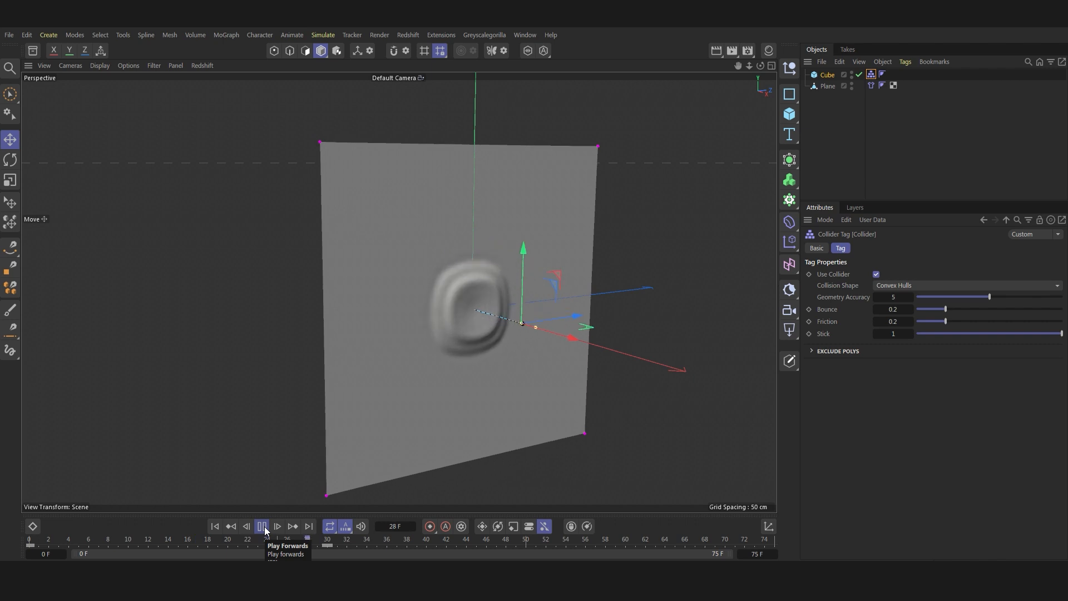
left_click(262, 526)
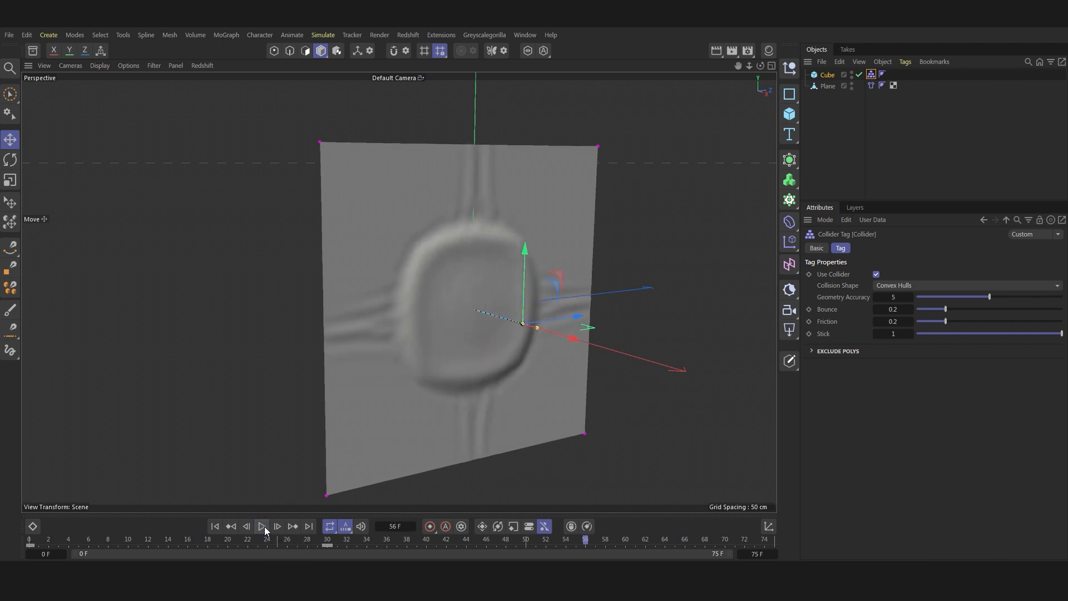
- In the plane's cloth surface settings, set Bendiness to 100, Stretchiness to 100 and Target Length to 100.05 %
left_click(871, 85)
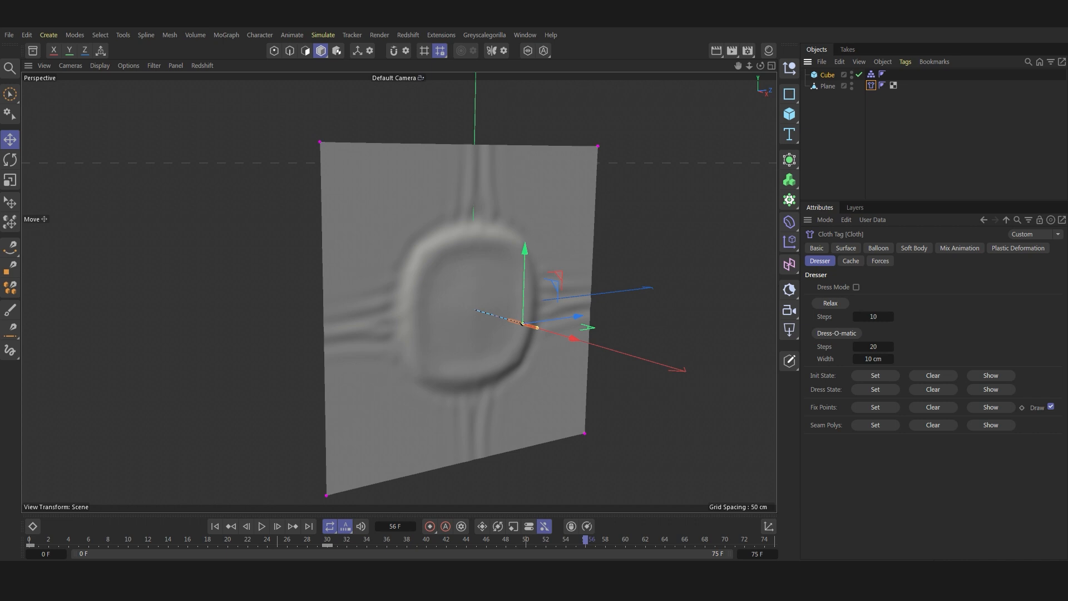
left_click(845, 248)
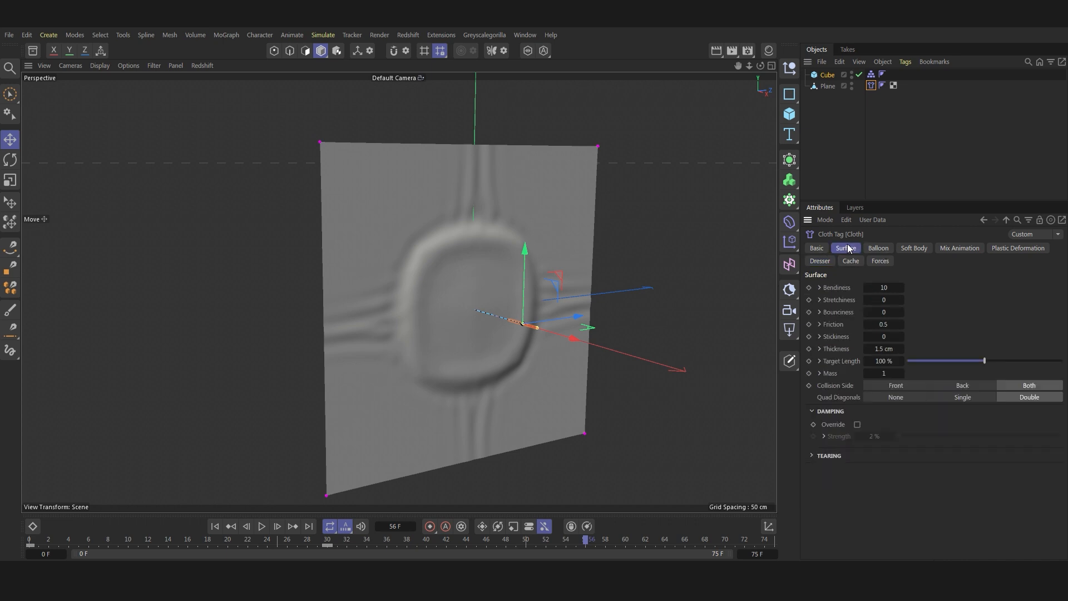
left_click(892, 288)
type("100")
left_click(892, 301)
type("10")
left_click(884, 361)
type("100.05")
key("Return")
- Play the simulation from the first frame to check the cloth with its new surface settings
left_click(215, 526)
left_click(261, 526)
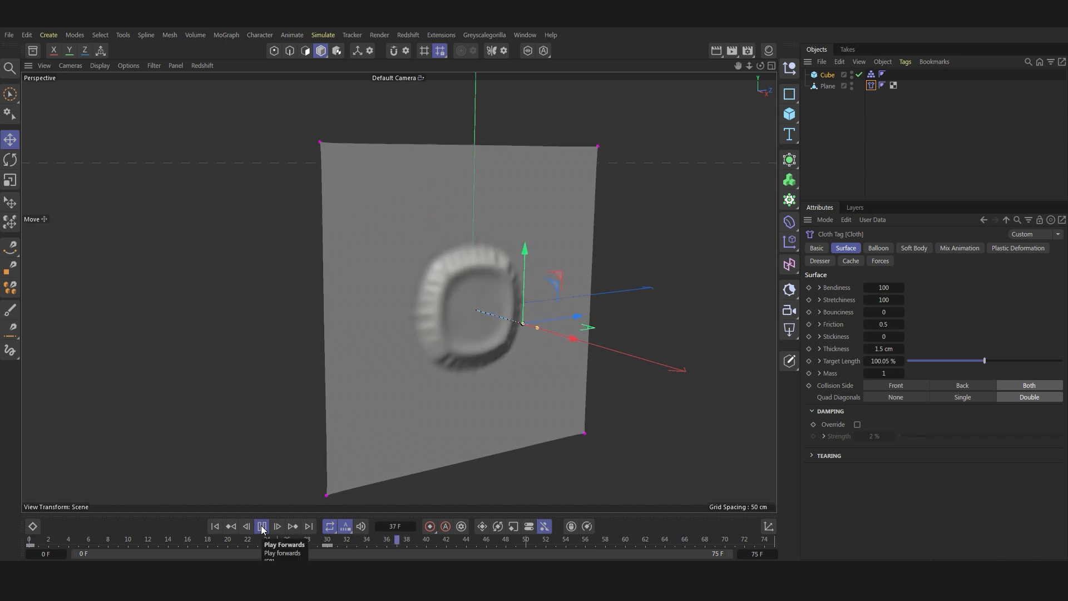
left_click(261, 526)
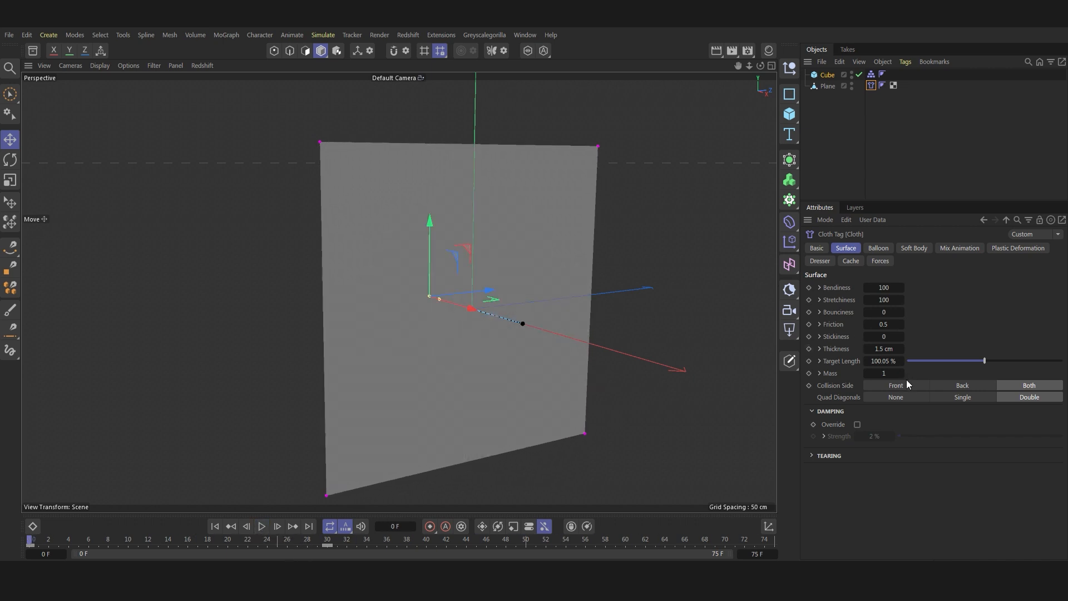
- Set the cloth's Quad Diagonals to Single and play the simulation
left_click(967, 396)
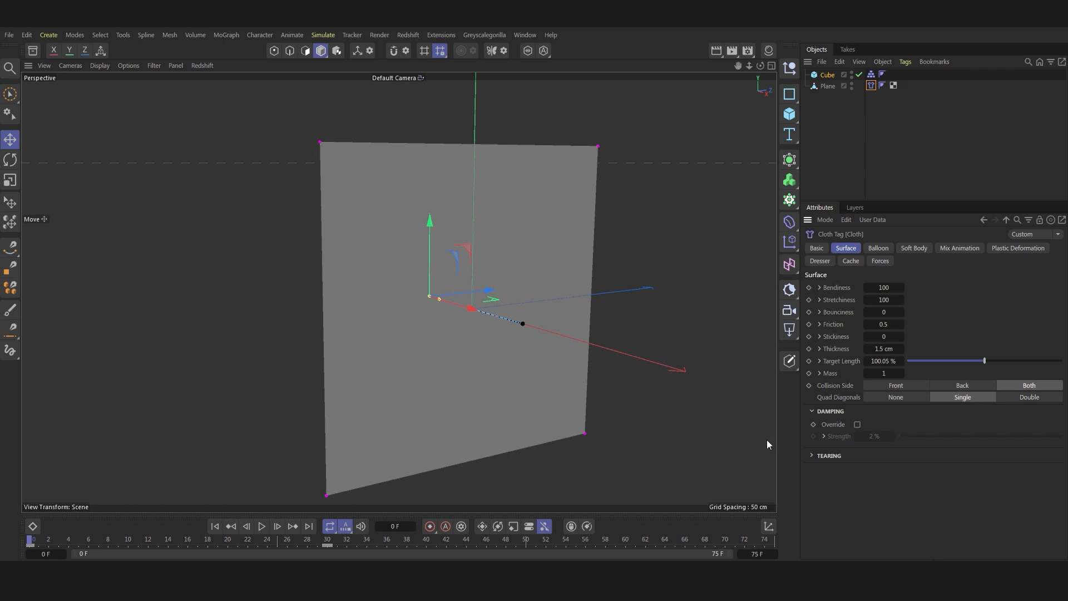
left_click(261, 526)
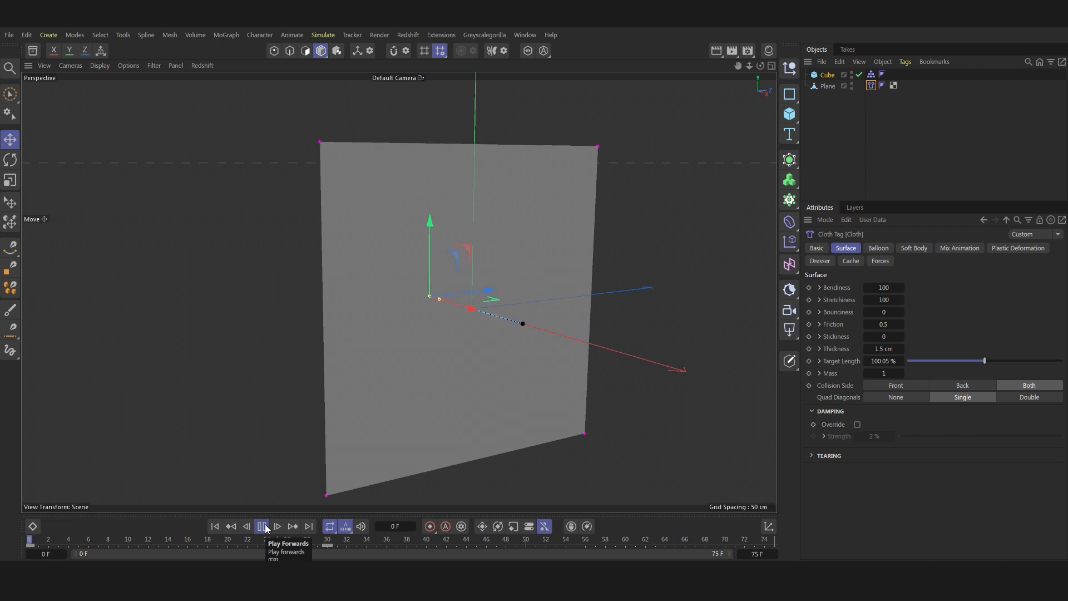
left_click(262, 526)
- Replay the simulation from the first frame and examine the impact area at the cloth's centre up close
scroll(484, 311, "up", 3)
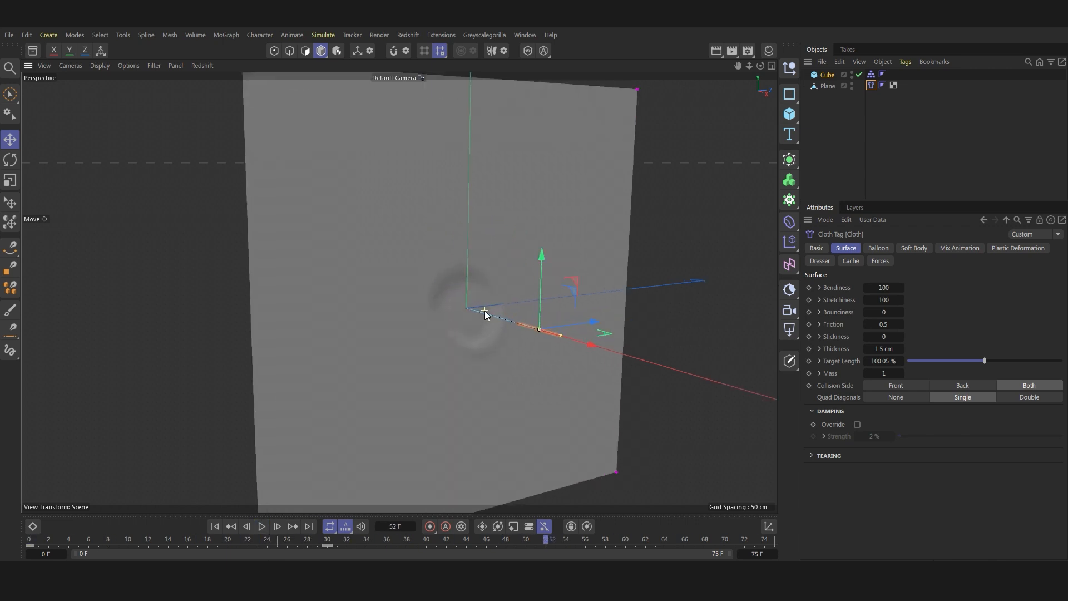
scroll(485, 311, "up", 3)
left_click(215, 526)
left_click(262, 526)
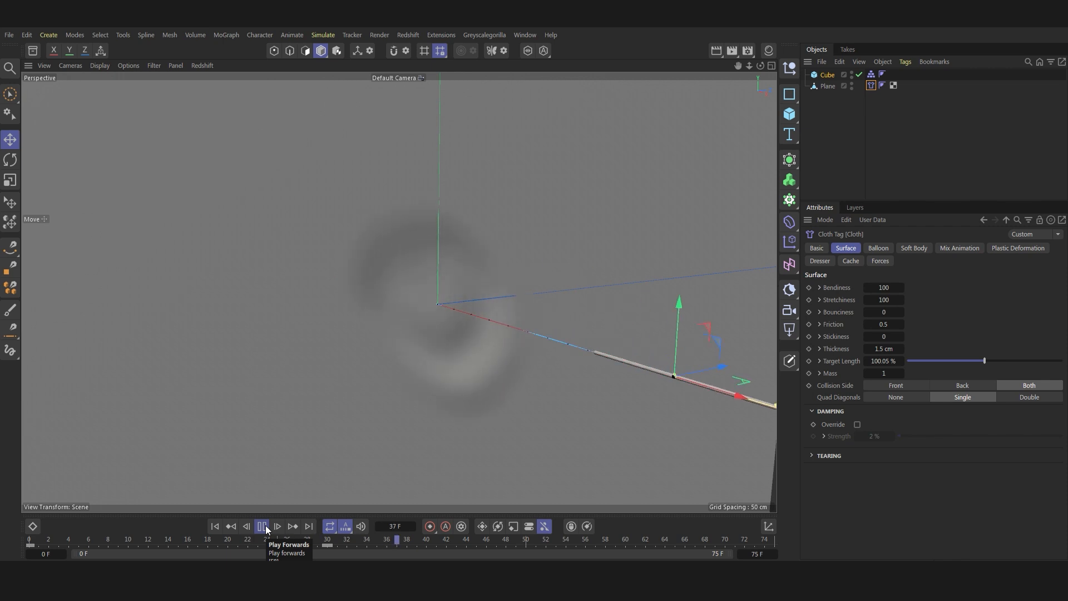
left_click(266, 528)
- Examine the whole cloth from both sides, replaying the simulation from the first frame
scroll(516, 259, "down", 6)
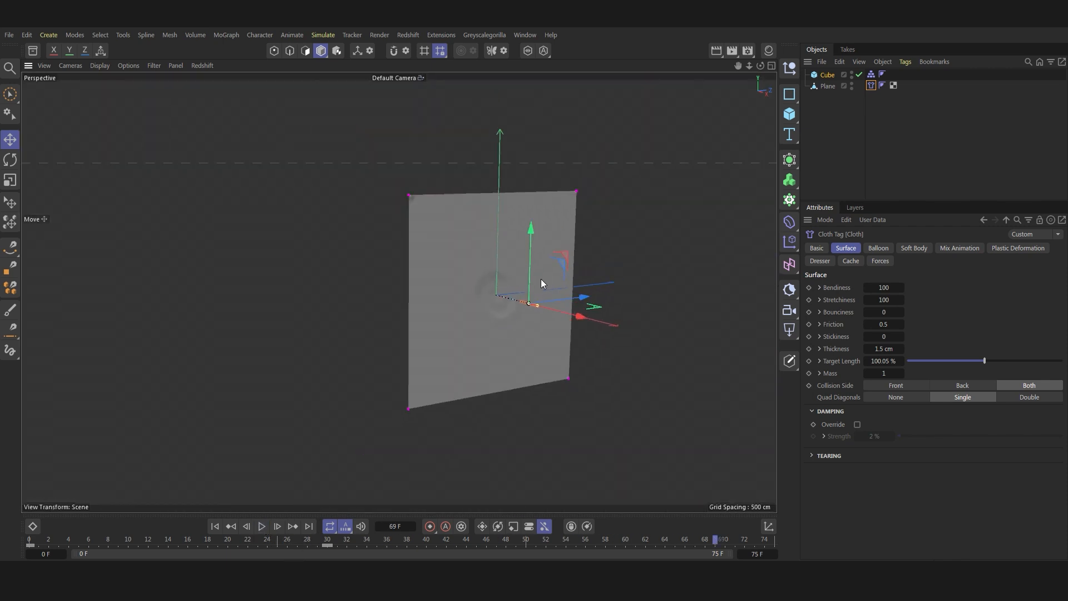
scroll(540, 278, "up", 5)
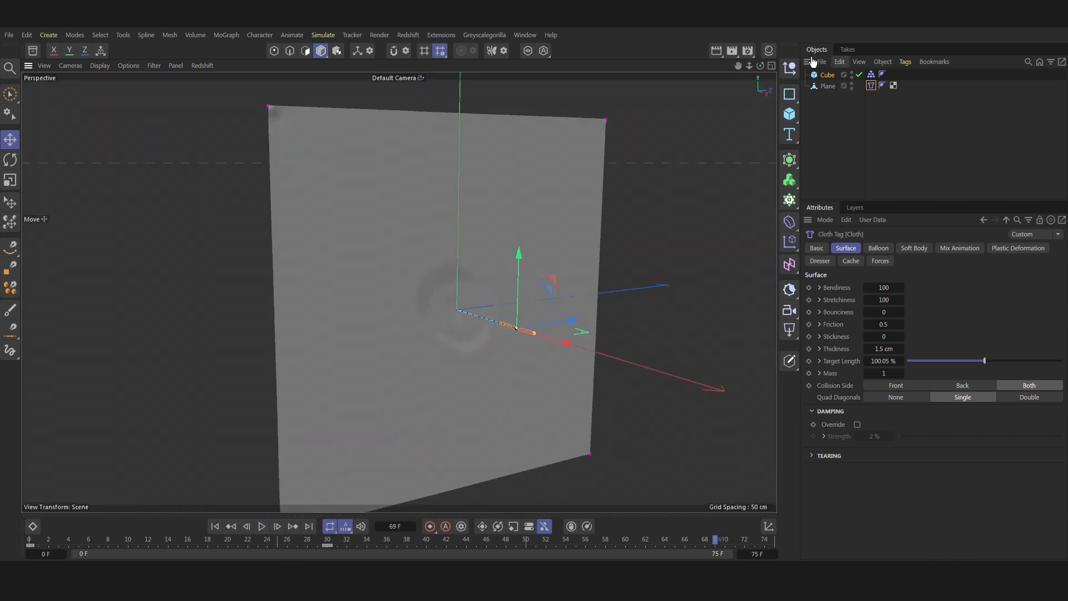
left_click_drag(760, 65, 479, 382)
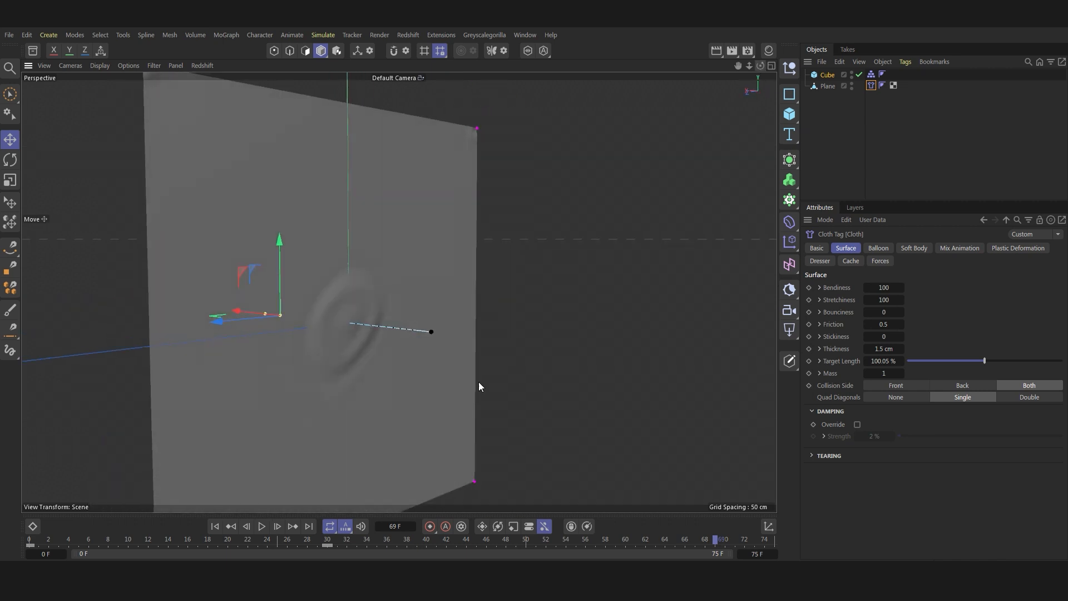
left_click(214, 526)
left_click(261, 526)
left_click_drag(760, 65, 709, 91)
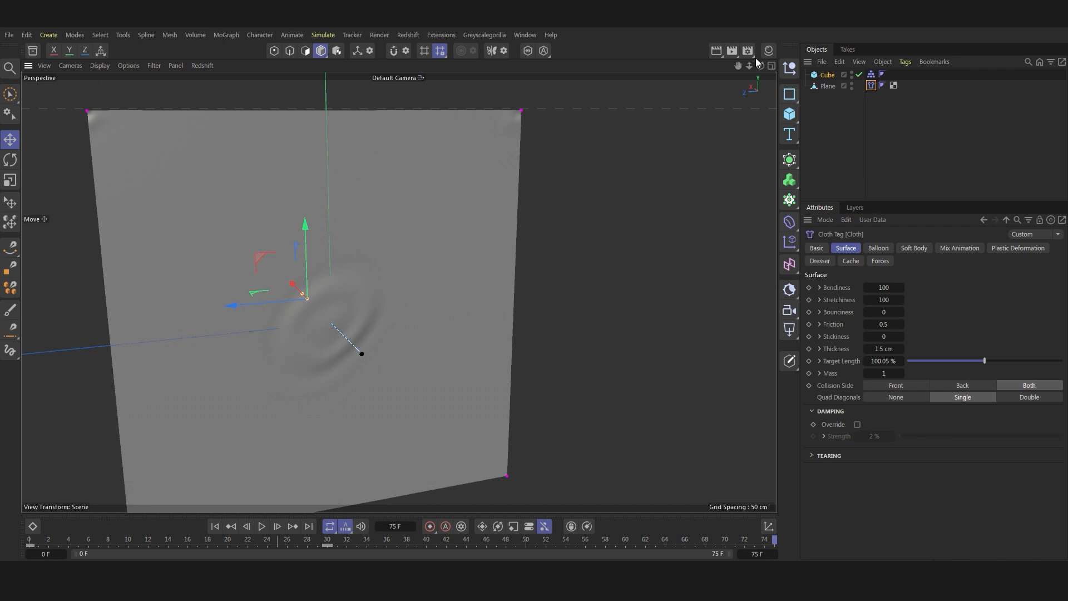
left_click_drag(760, 65, 398, 297)
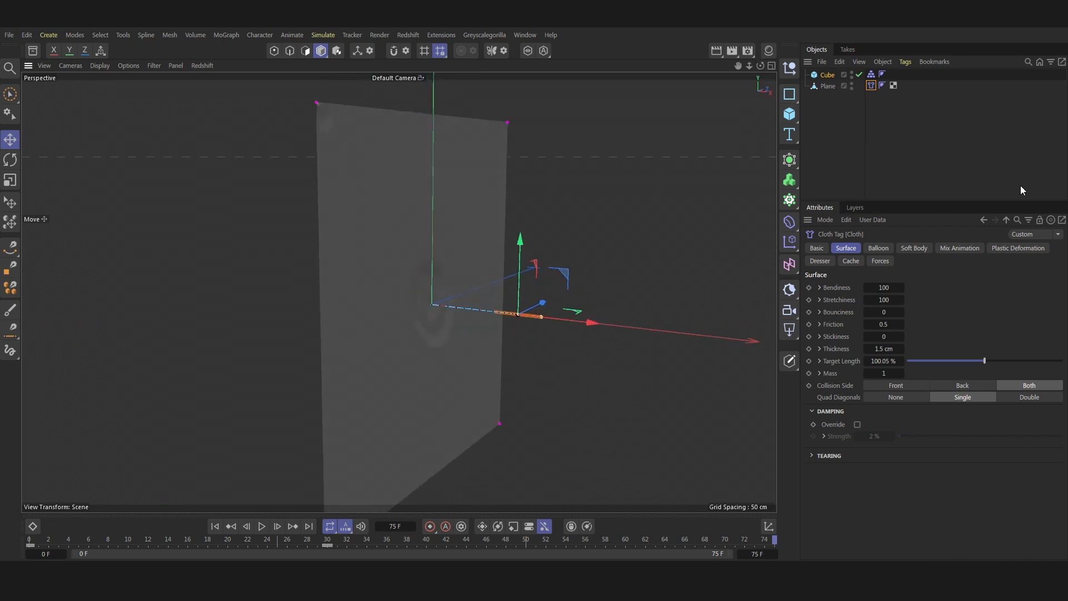
- Add a Turbulence force with a Strength of 8.7 cm and a Scale of 80 %
left_click(228, 35)
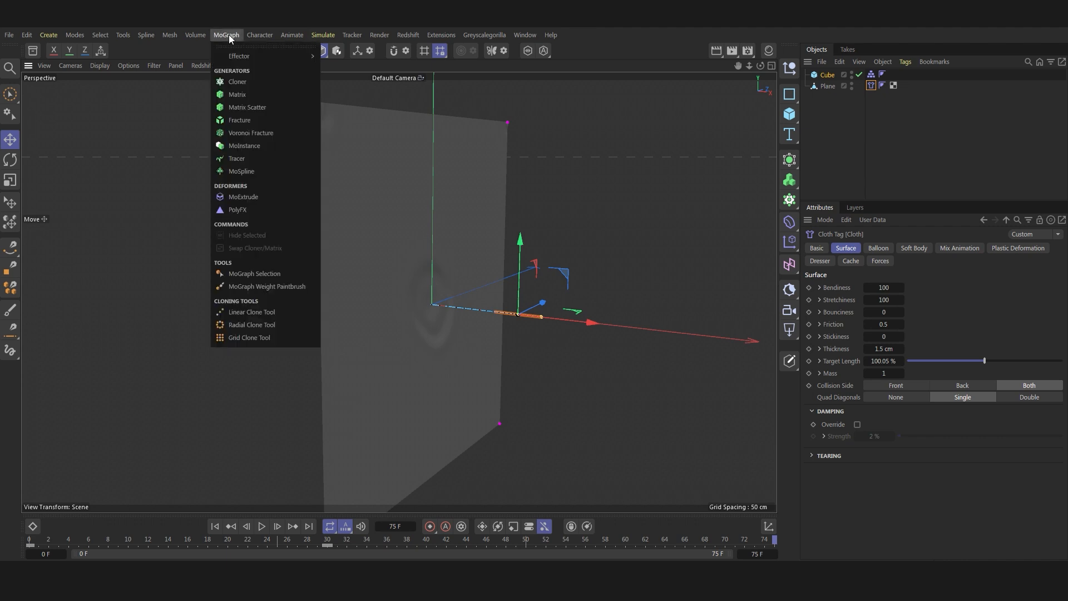
mouse_move(323, 35)
mouse_move(345, 55)
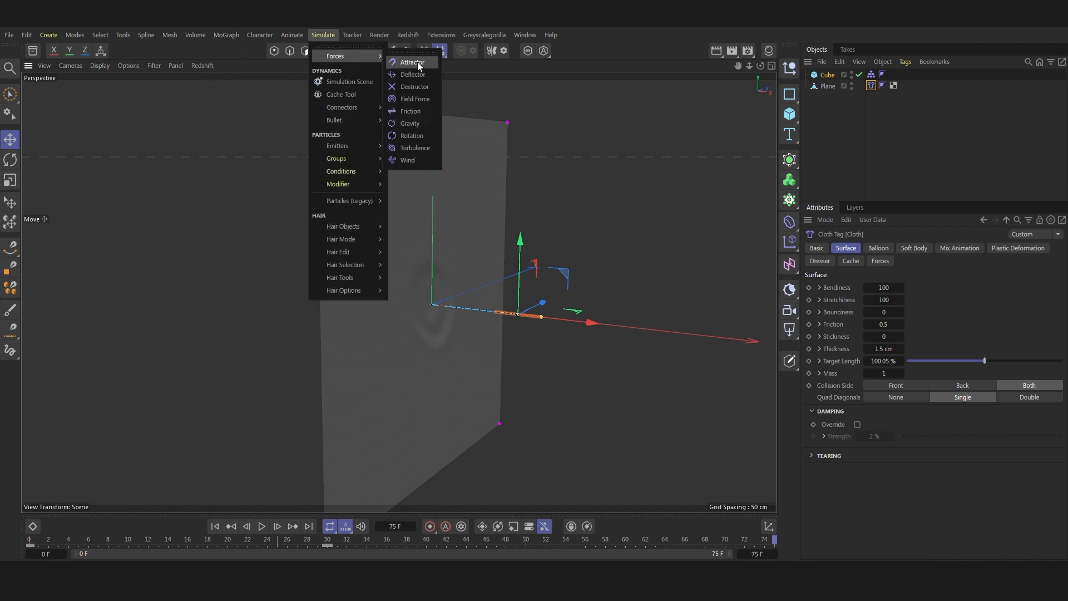
left_click(429, 150)
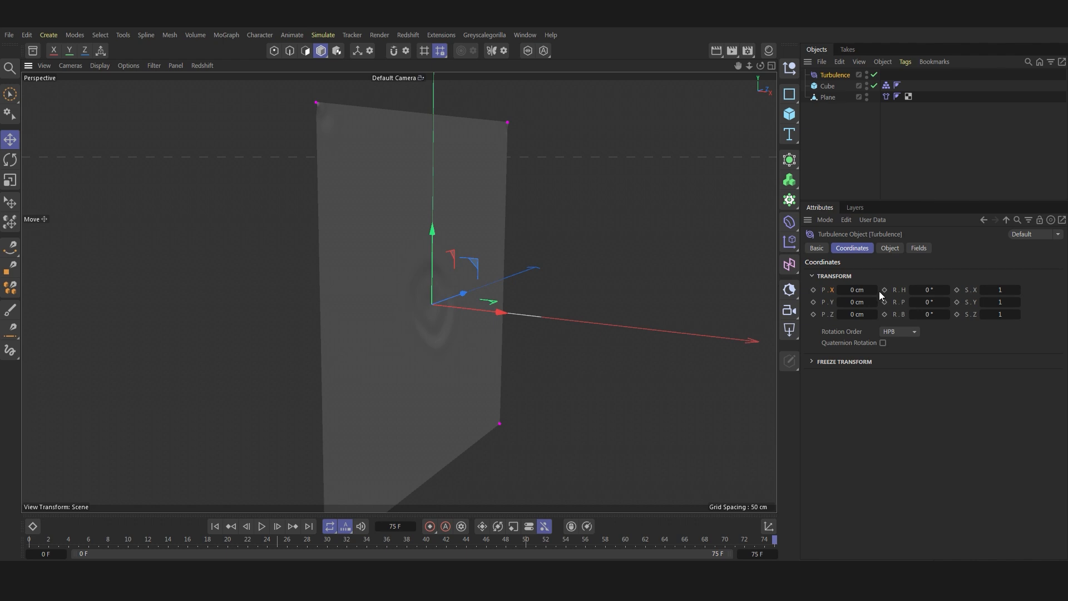
left_click(890, 248)
left_click(868, 275)
key("BackSpace")
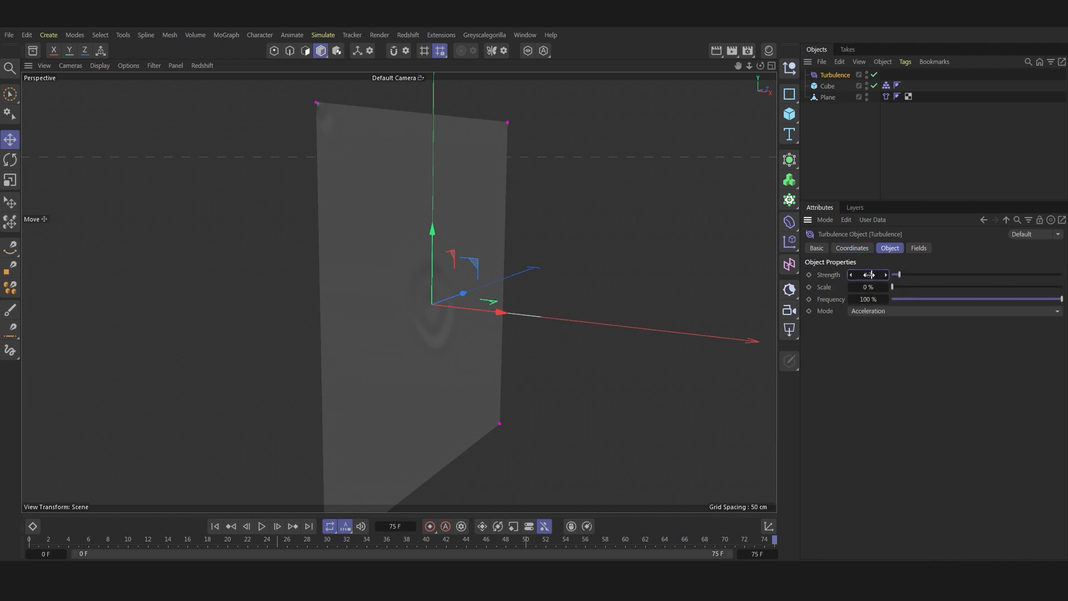
left_click(869, 287)
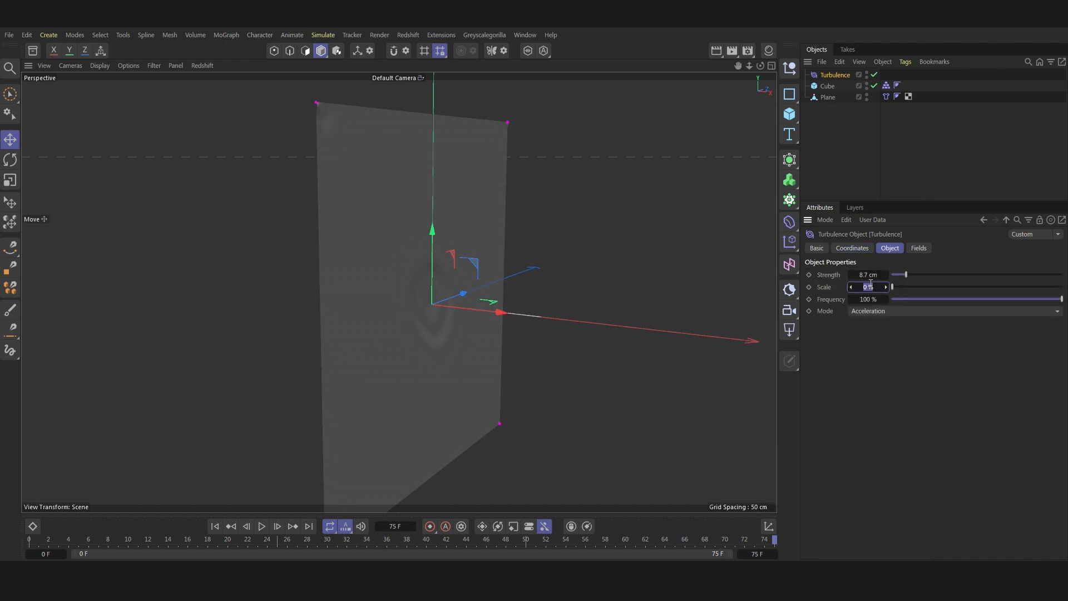
type("80")
key("Return")
- Play the simulation from the first frame and examine how the turbulence deforms the cloth
left_click(215, 526)
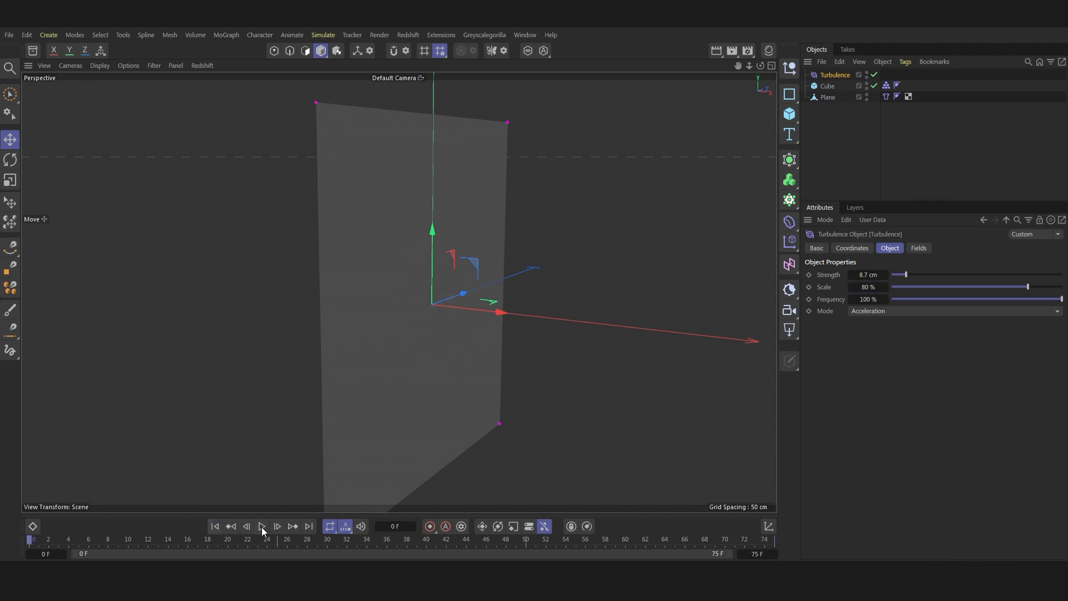
left_click(262, 527)
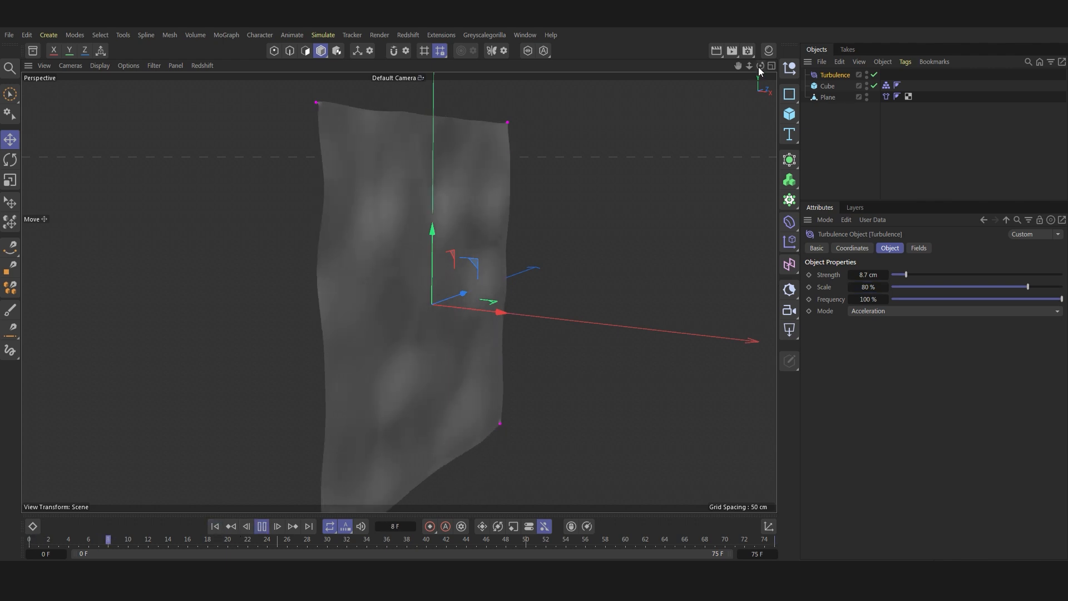
left_click(261, 526)
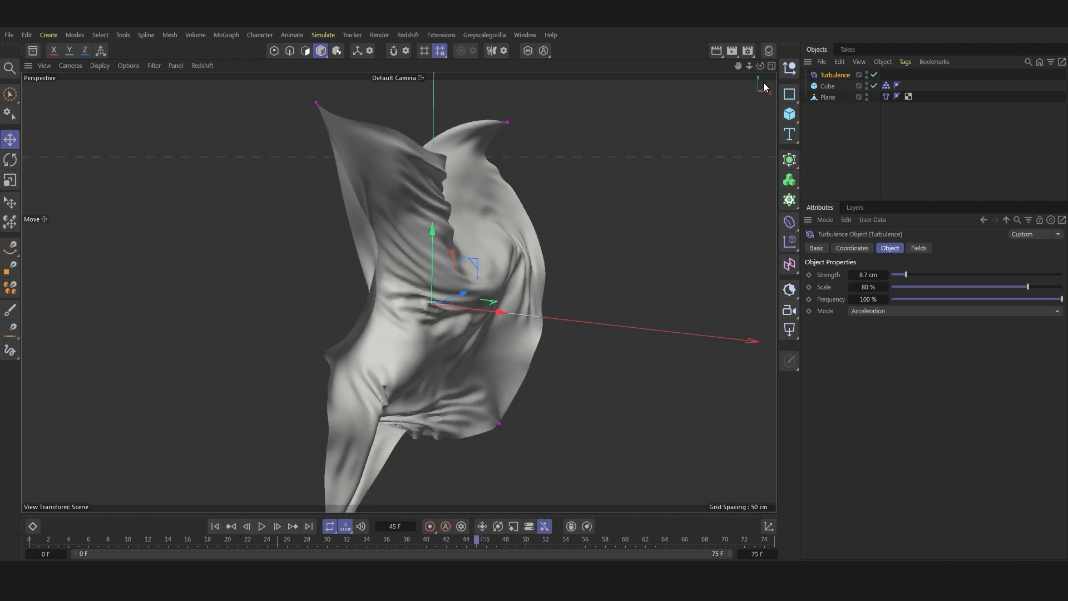
left_click_drag(760, 65, 628, 72)
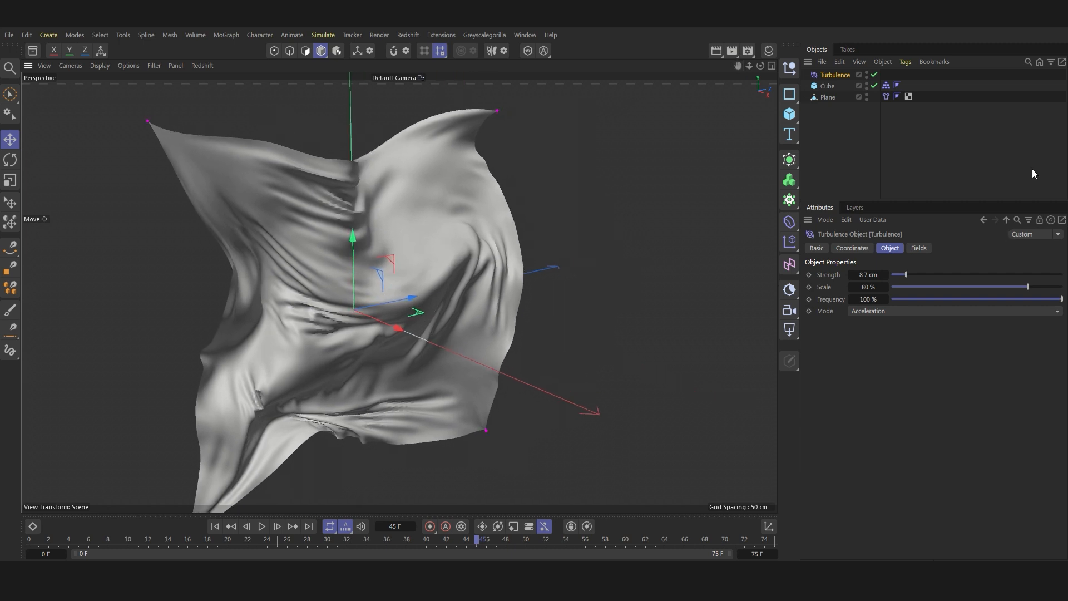
- Limit the Turbulence force with a Torus Field facing +X, with a Radius of 0 cm and a Thickness of 8 cm
left_click(918, 248)
left_click(832, 359)
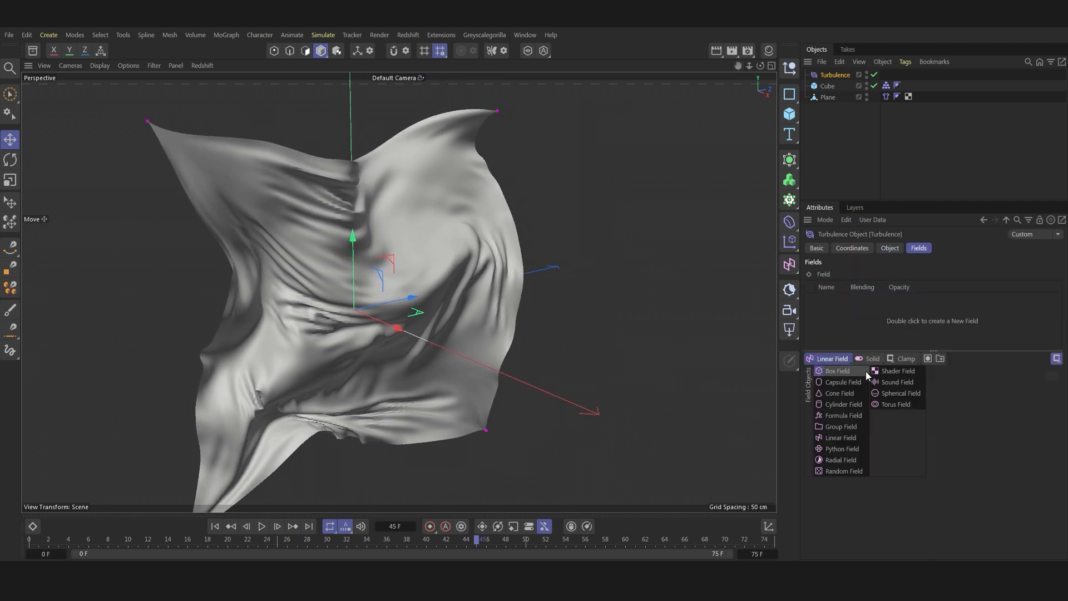
left_click(899, 404)
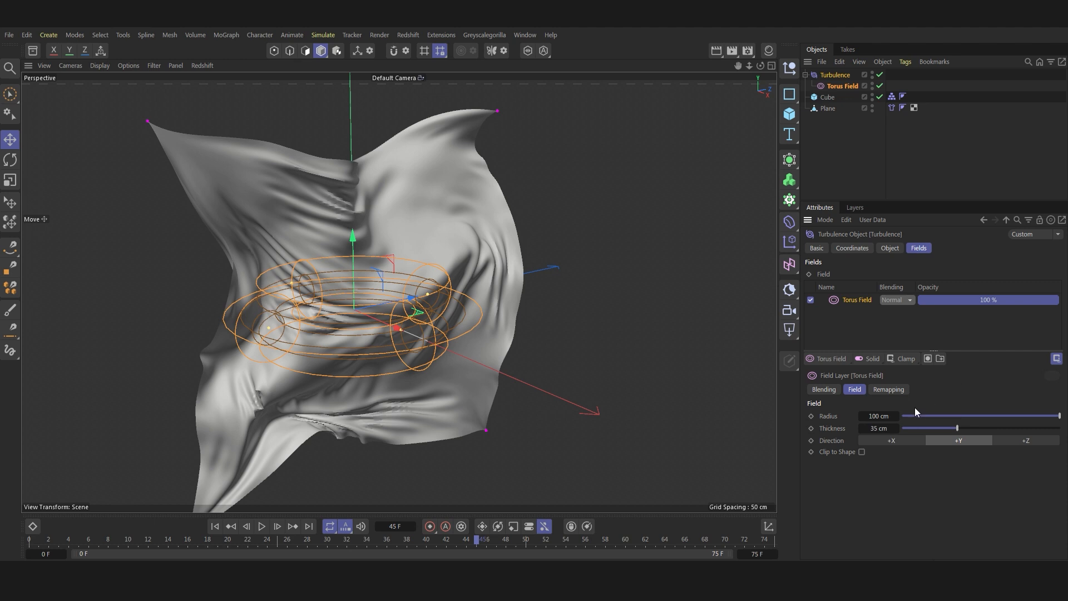
left_click(891, 440)
left_click(878, 416)
type("0")
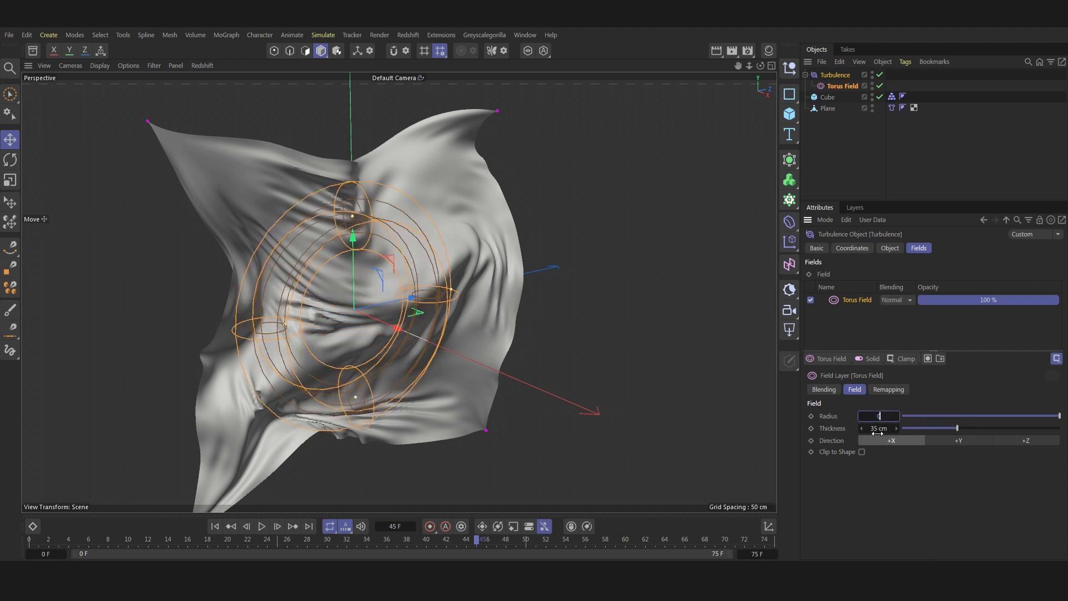
left_click(877, 432)
type("8")
key("Return")
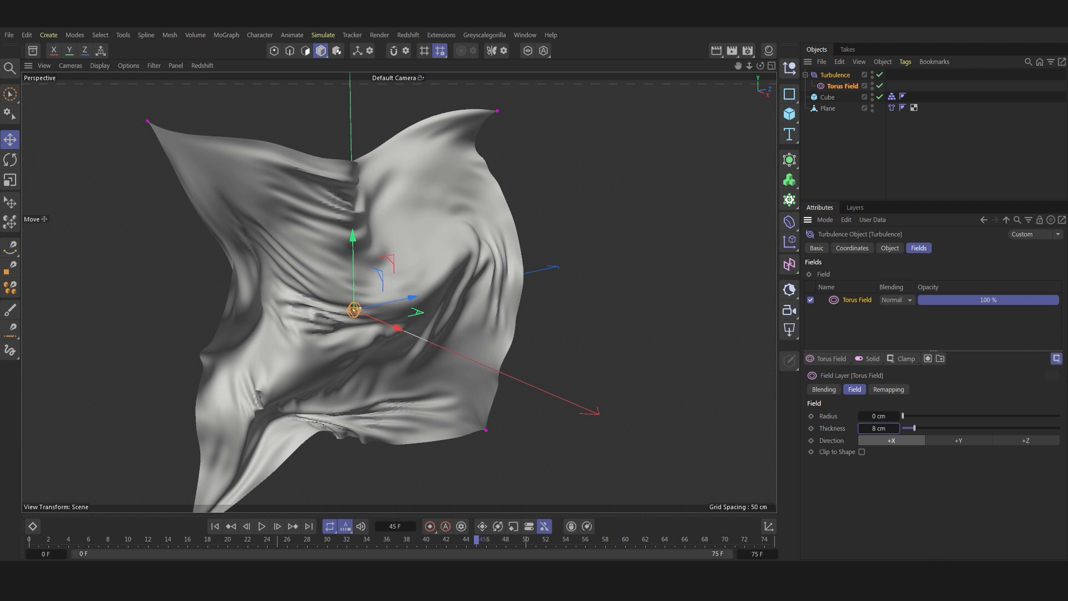
- Keyframe the Torus Field's Radius at frame 0 and extend the timeline to 90 frames
left_click(215, 526)
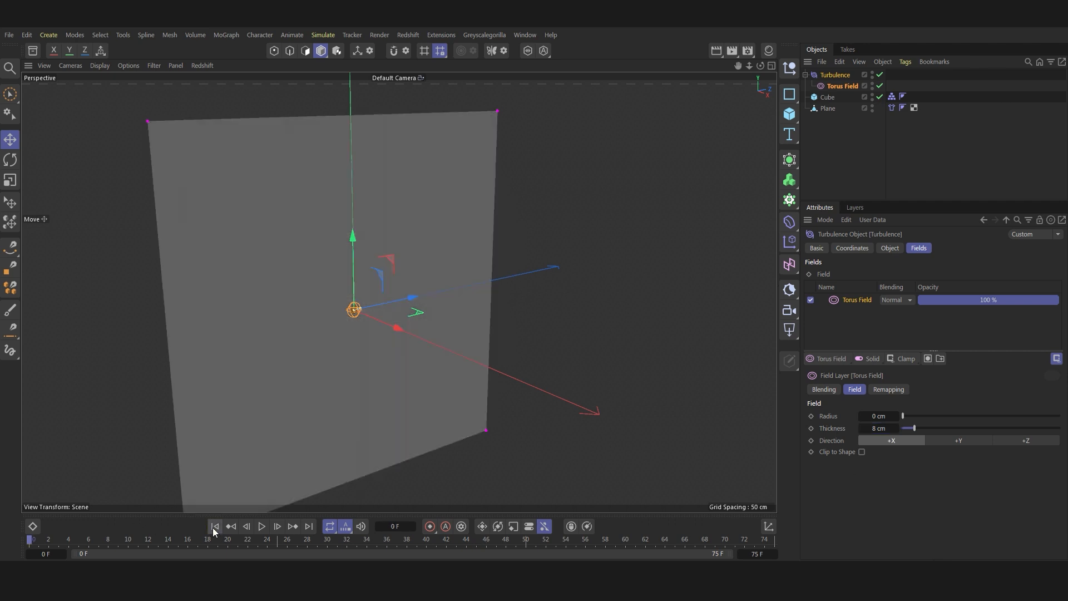
left_click(811, 416)
left_click(754, 554)
type("90")
key("Return")
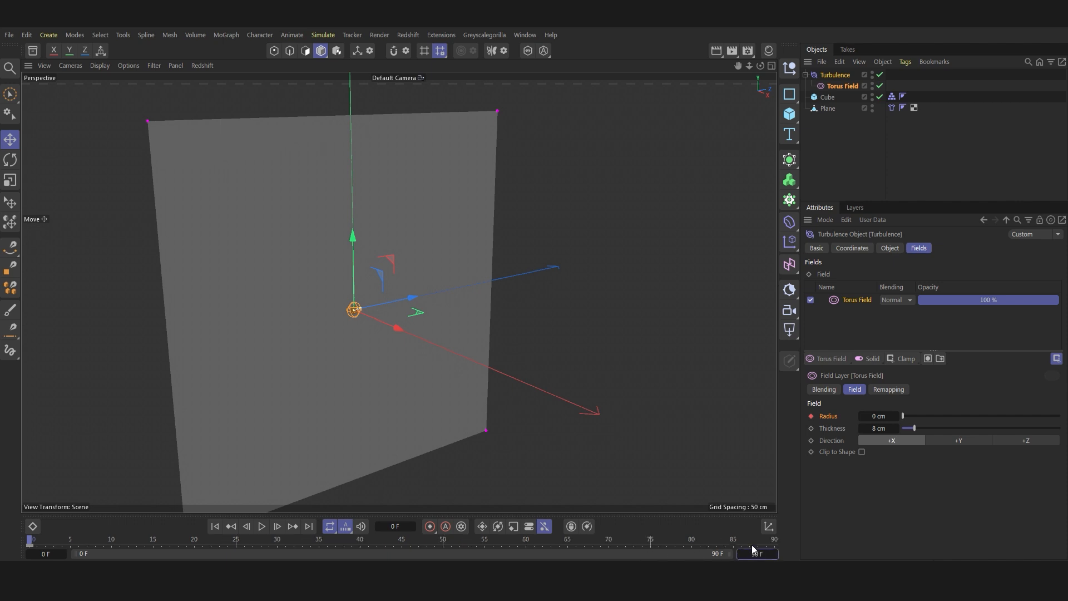
- Keyframe the Torus Field's Radius at 100 cm on frame 75
left_click(651, 541)
double_click(878, 415)
type("100")
key("Return")
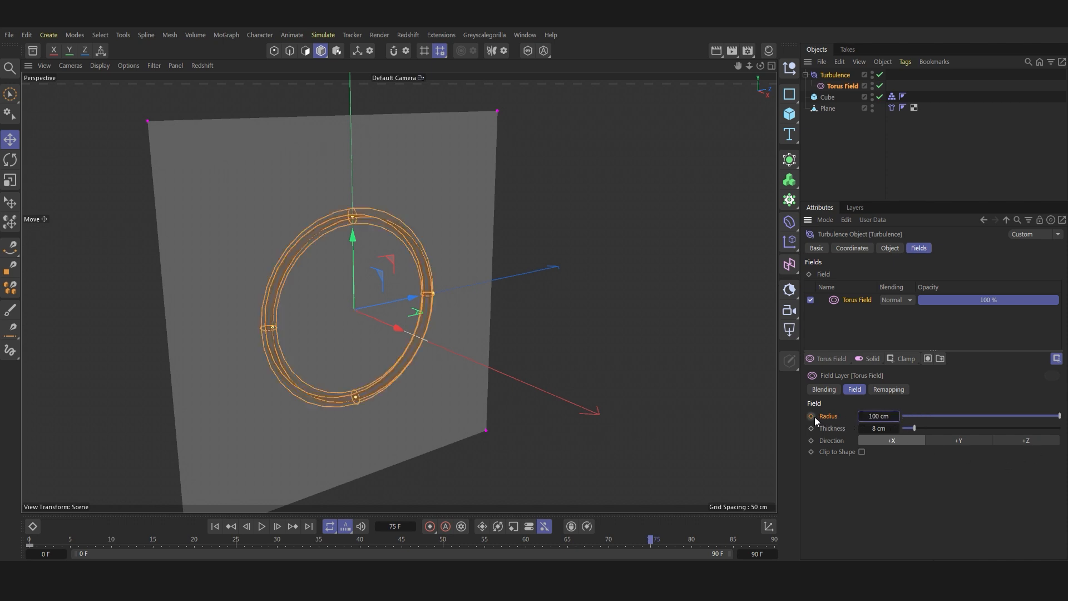
left_click(811, 416)
- Set the Torus Field's remapping Contour Mode to Curve and its Inner Offset to 0 %
left_click(889, 390)
scroll(879, 474, "down", 3)
left_click(906, 539)
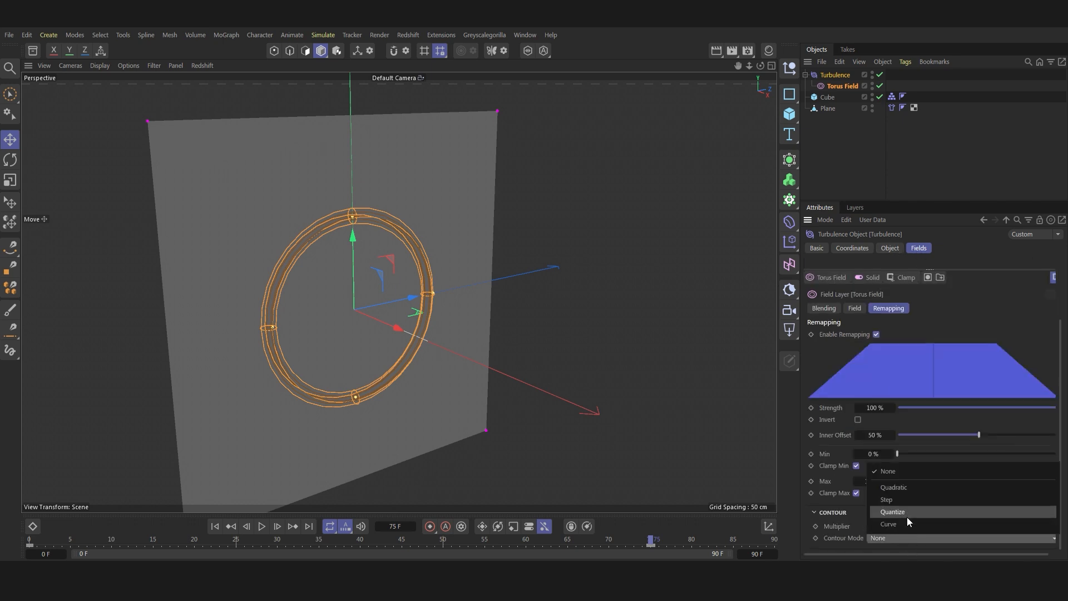
left_click(907, 516)
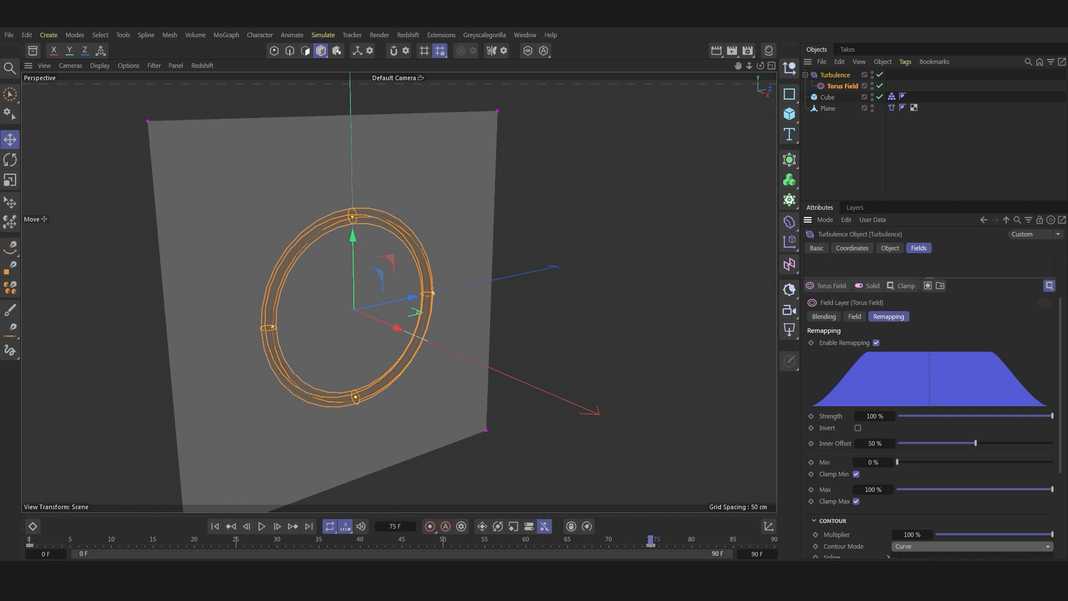
left_click_drag(975, 443, 749, 433)
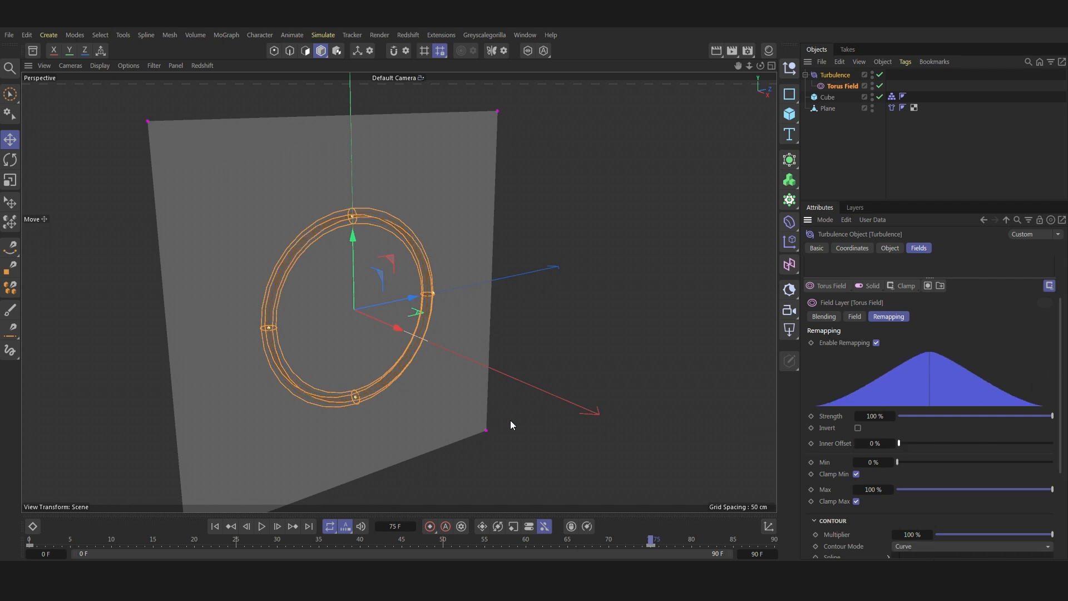
- Play the simulation from the first frame and examine how the growing torus field affects the cloth
left_click(215, 527)
left_click(262, 526)
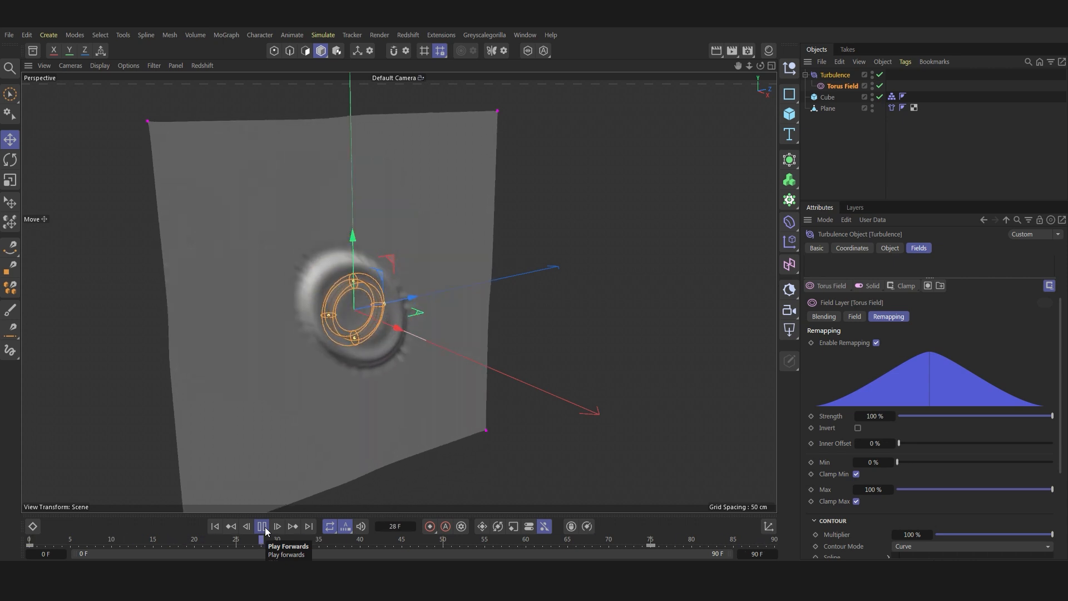
left_click(266, 531)
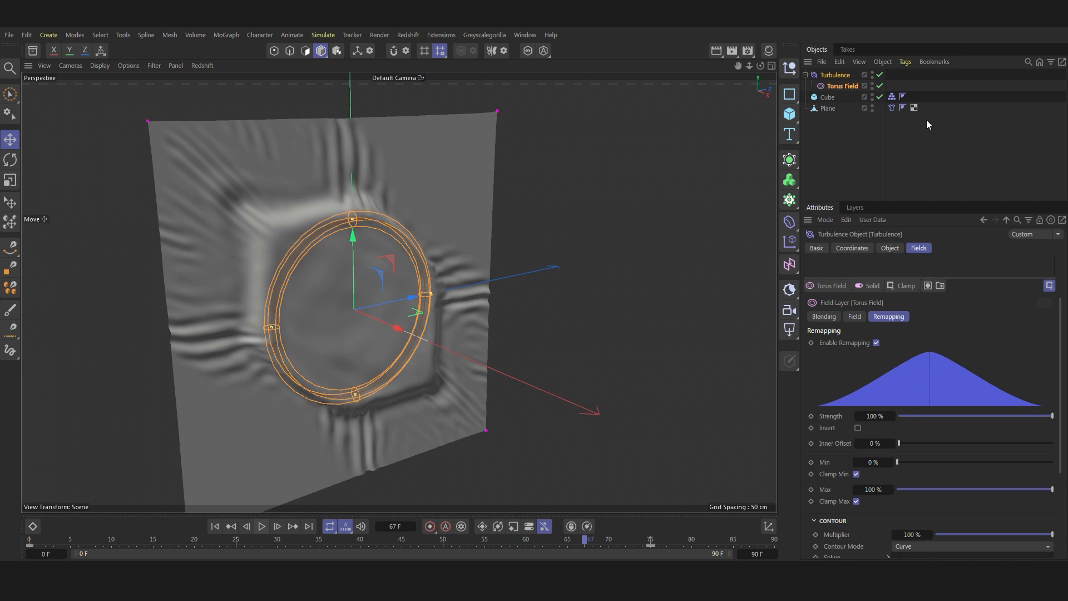
- Add a second Turbulence force to the scene
left_click(825, 76)
left_click(260, 35)
mouse_move(193, 34)
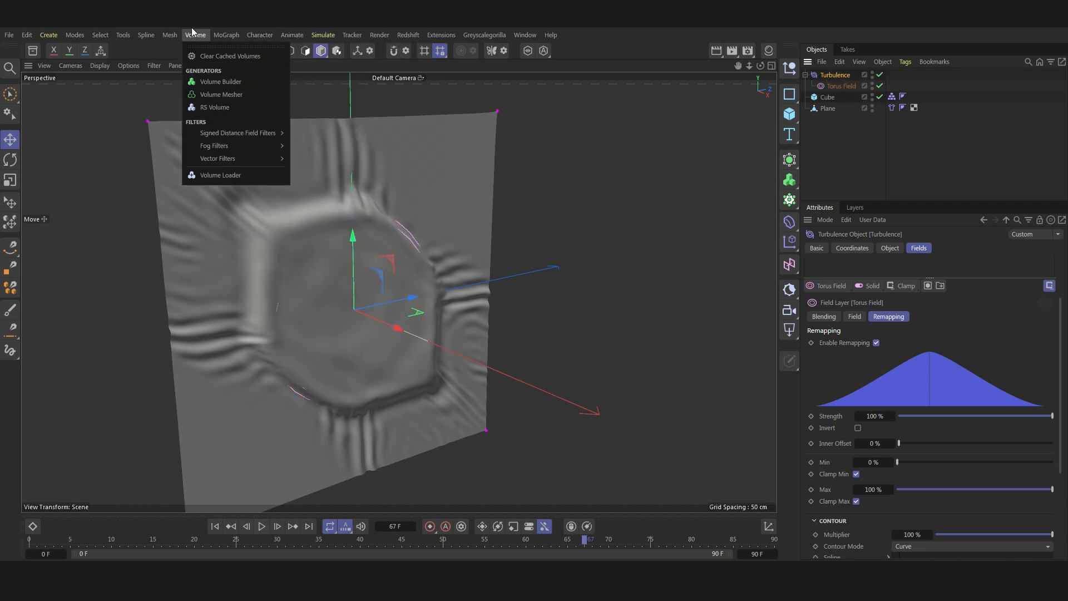
mouse_move(325, 36)
mouse_move(345, 55)
left_click(421, 148)
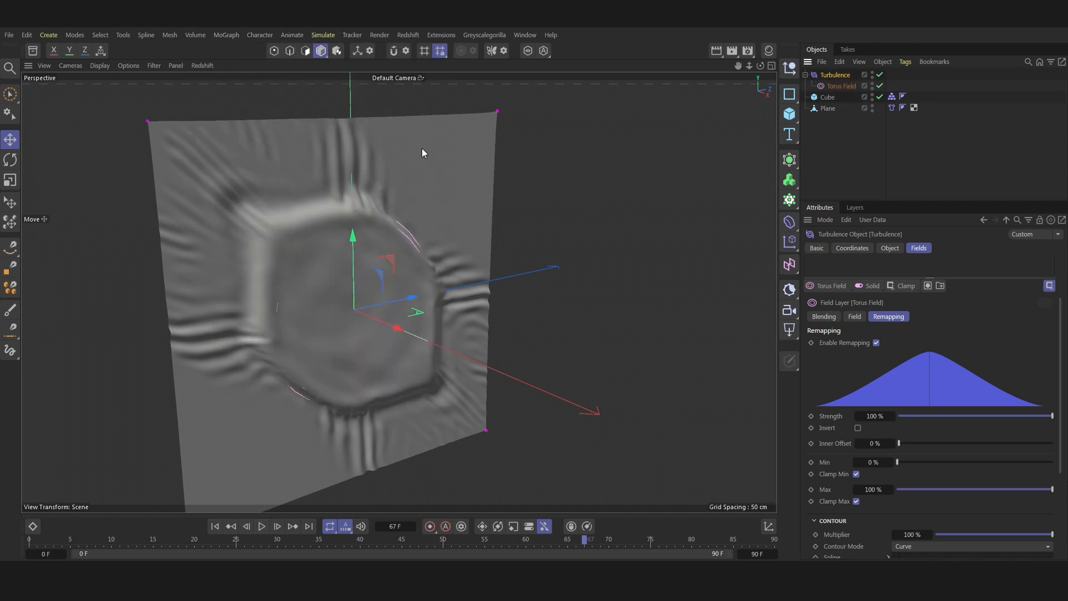
- Rename the original turbulence force as Turbulence 01 and the new one as Turbulence 02
double_click(837, 86)
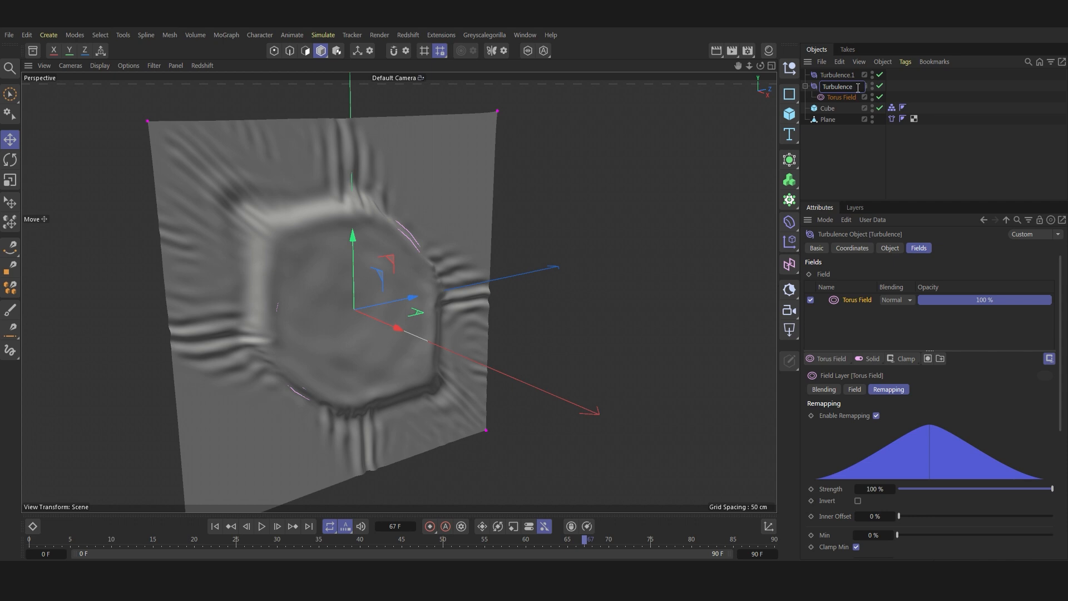
type("01")
key("Return")
double_click(838, 75)
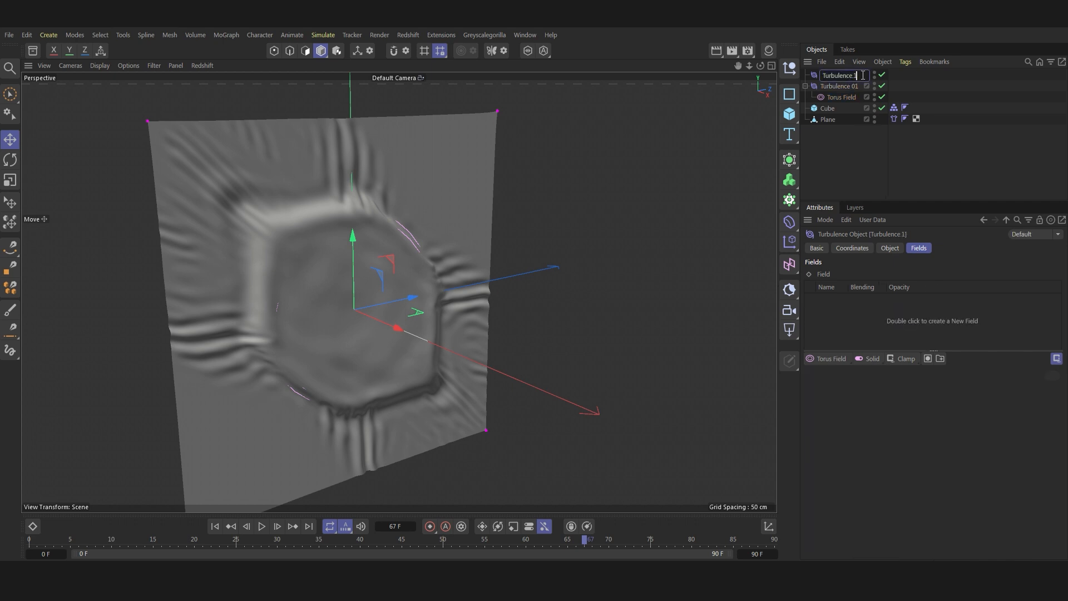
type("02")
key("Return")
- Assign the existing Torus Field to Turbulence 02 and set its Strength to 10 cm, Scale to 100 % and Frequency to 5.39 %
left_click_drag(842, 98, 871, 329)
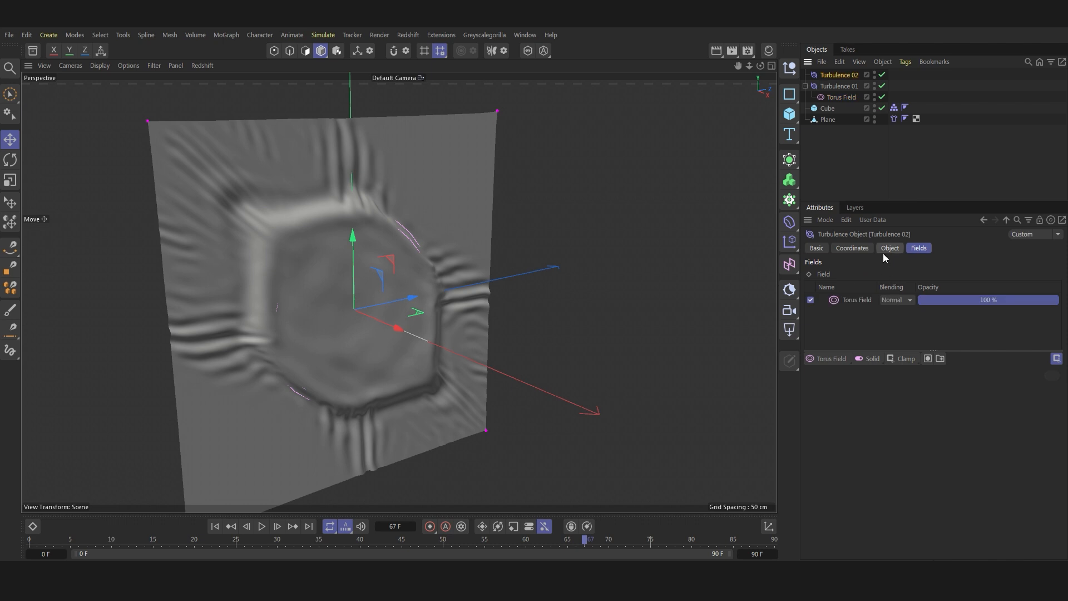
left_click(889, 249)
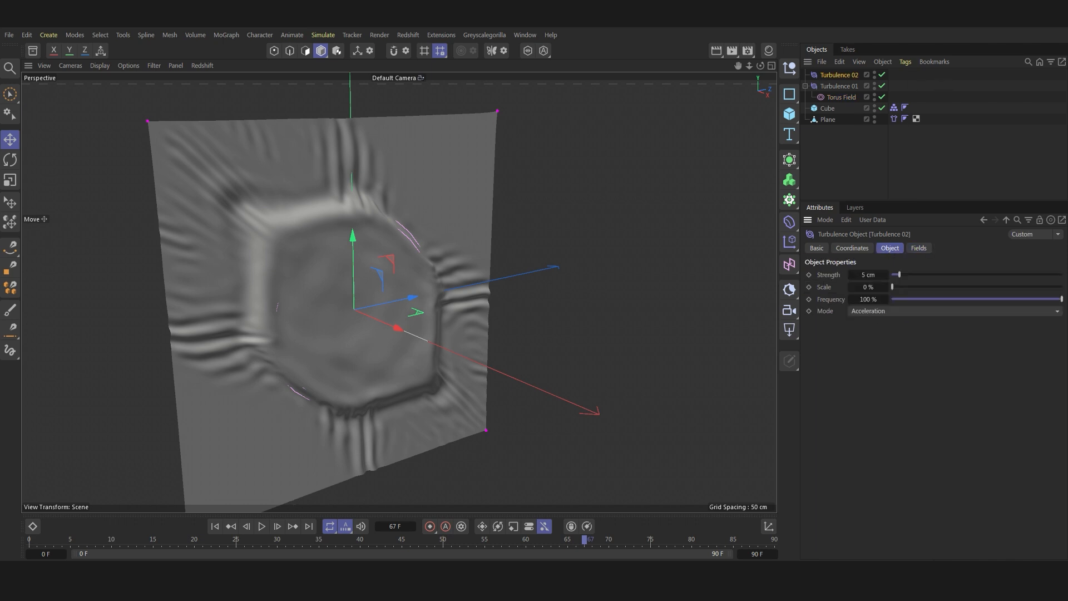
left_click(861, 275)
type("10")
left_click(875, 287)
type("100")
key("Return")
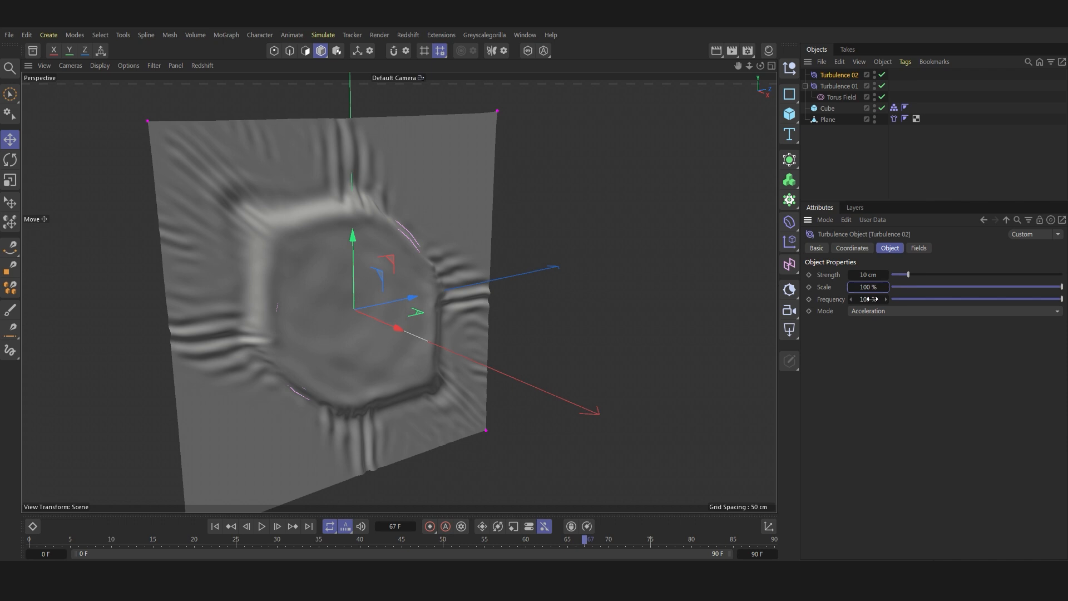
left_click(872, 300)
type("5.39")
key("Return")
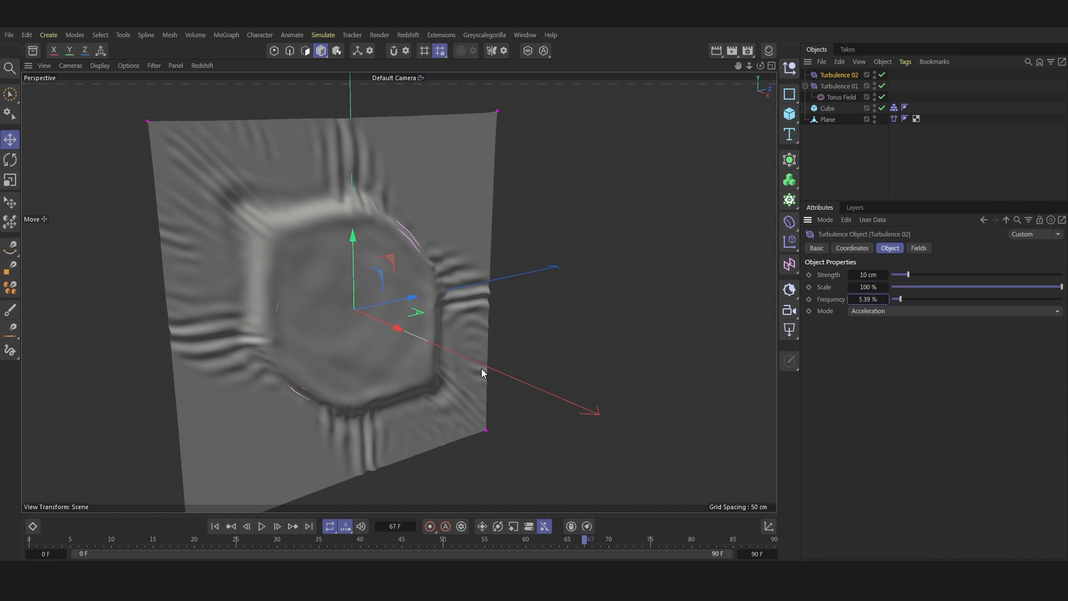
- Replay the simulation from the first frame and examine the cloth under both turbulence forces
left_click(215, 526)
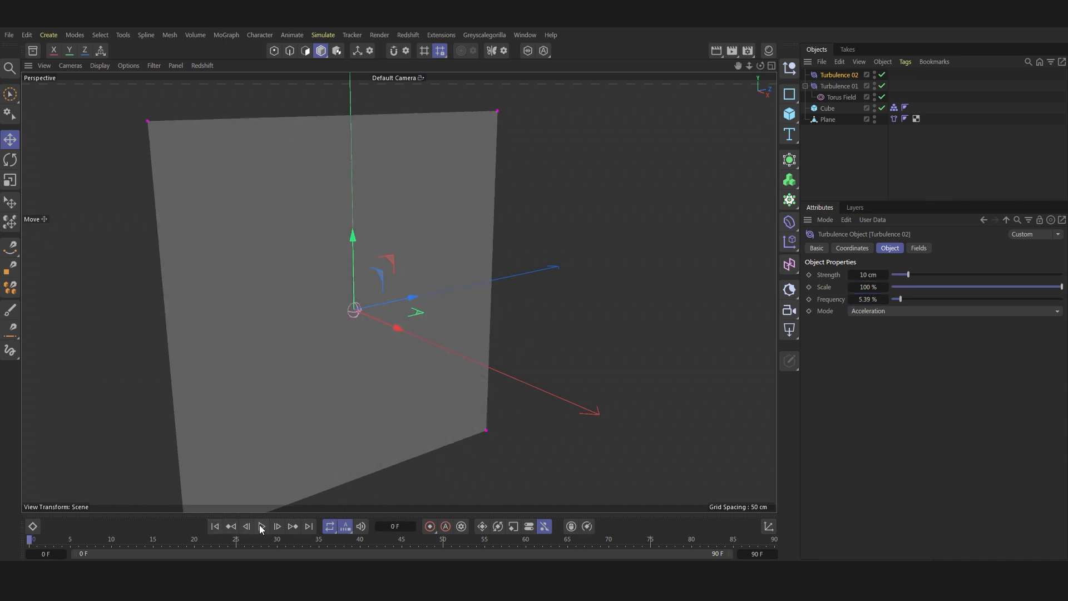
left_click(261, 526)
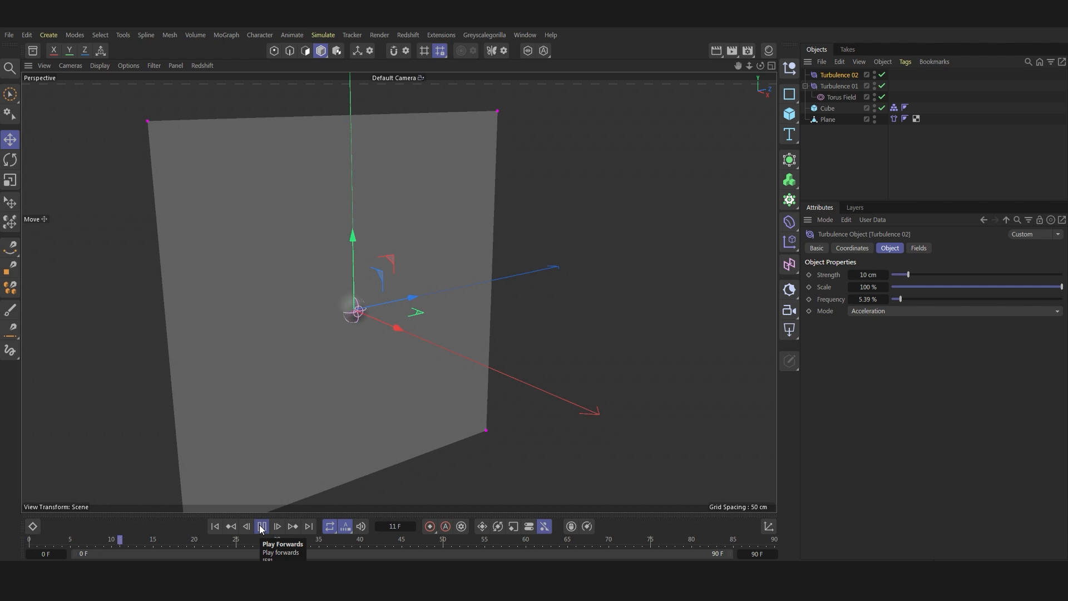
left_click(261, 527)
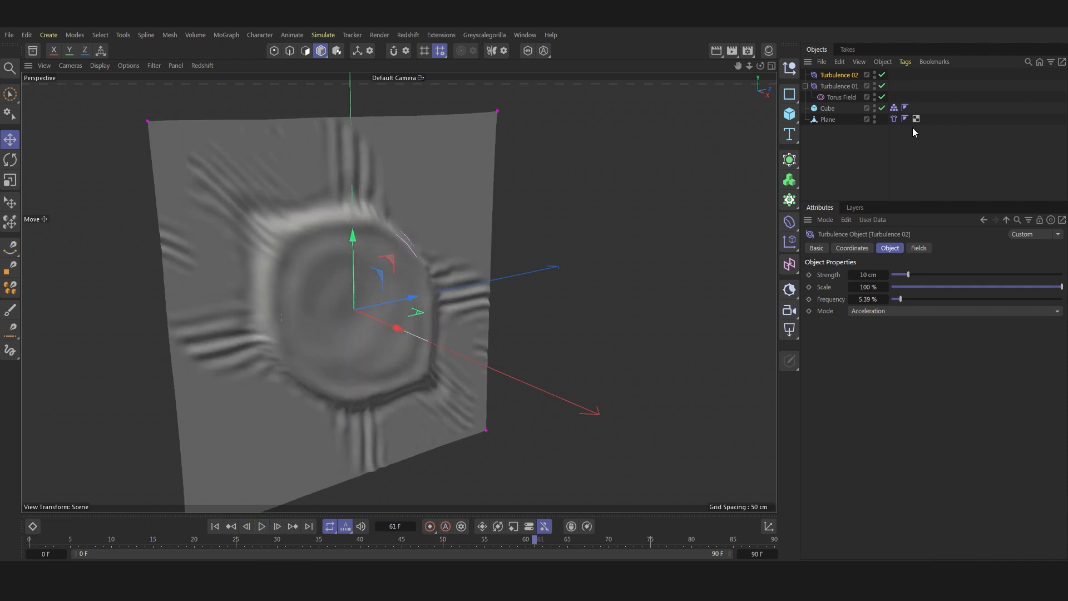
- Cache the Plane's cloth simulation as an internal object cache
left_click(894, 118)
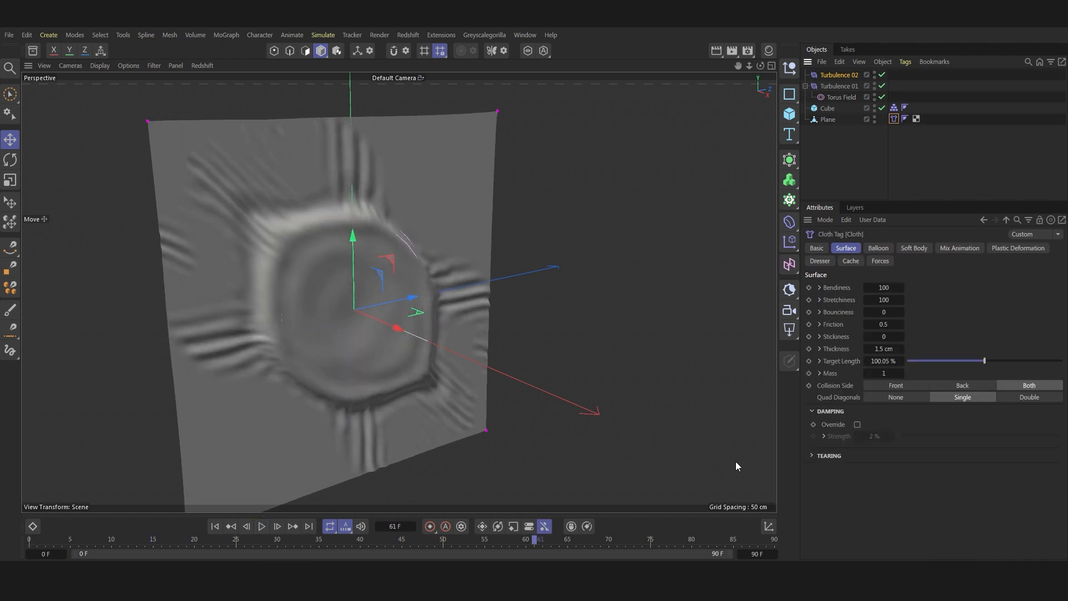
left_click(870, 132)
left_click(813, 123)
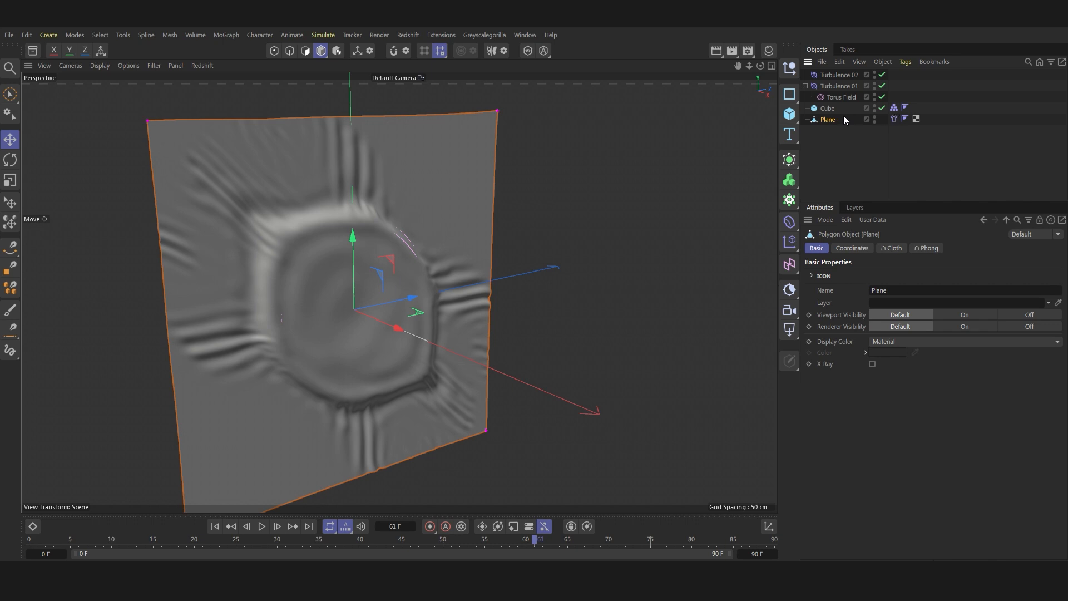
left_click(894, 118)
left_click(849, 261)
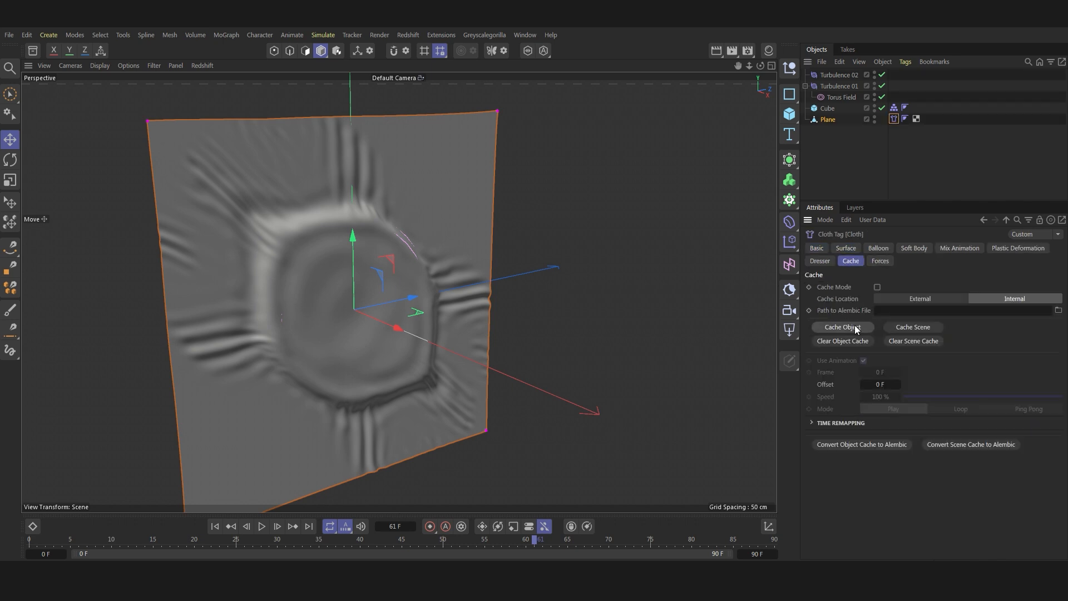
left_click(843, 328)
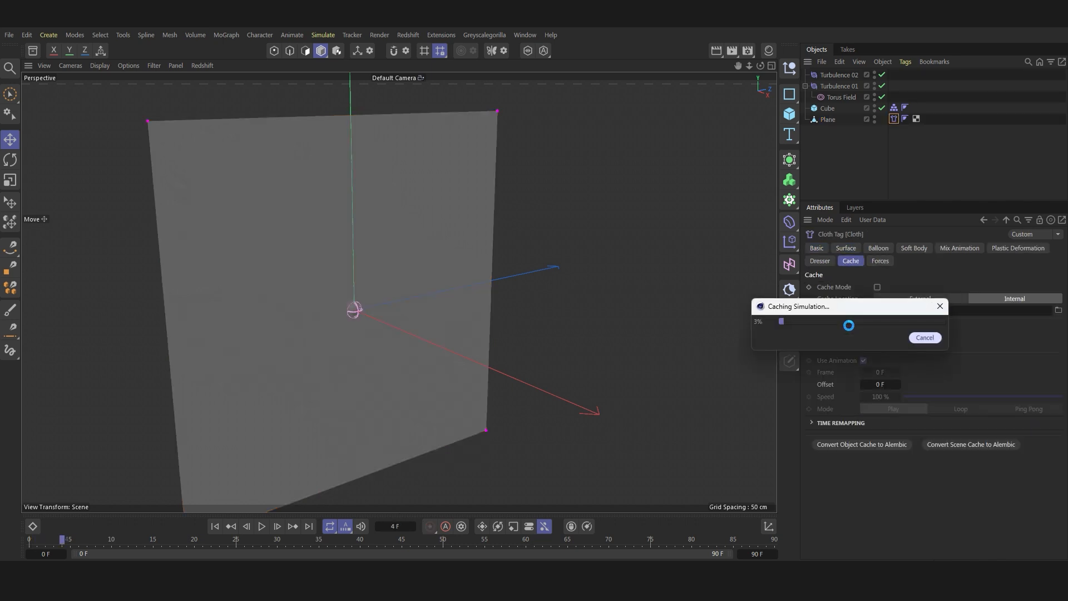
- Bake the cached Plane to Alembic, saving it in the Downloads folder (Загрузки)
right_click(827, 121)
left_click(879, 367)
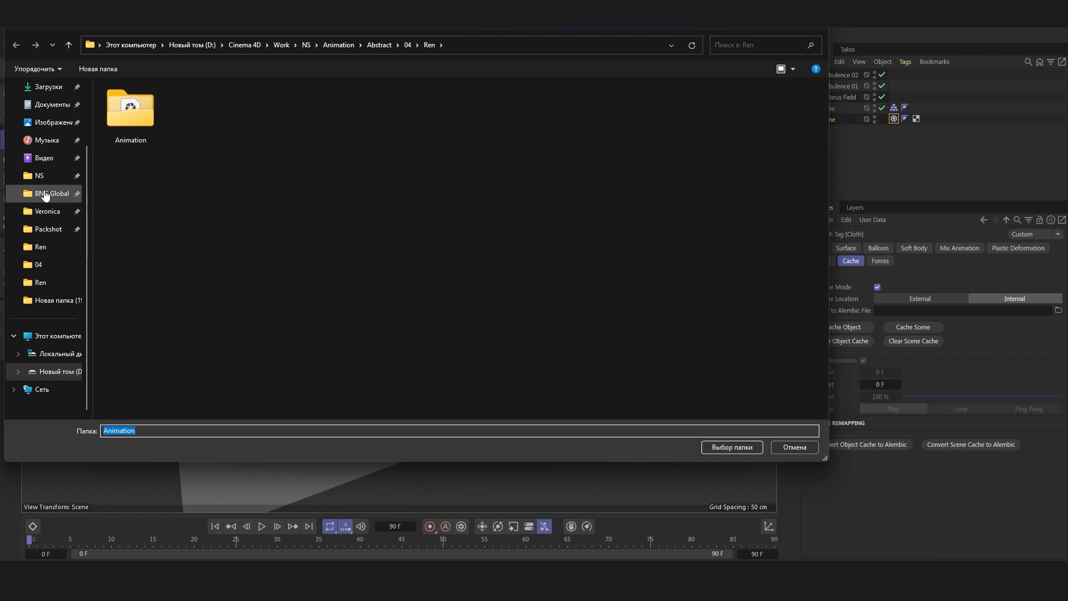
left_click(49, 91)
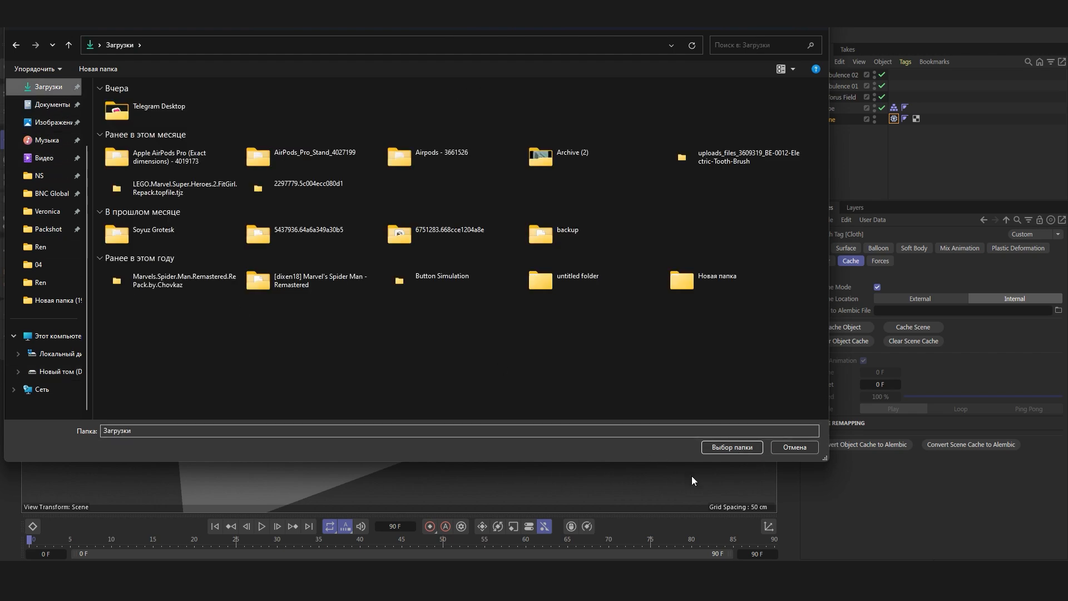
left_click(732, 446)
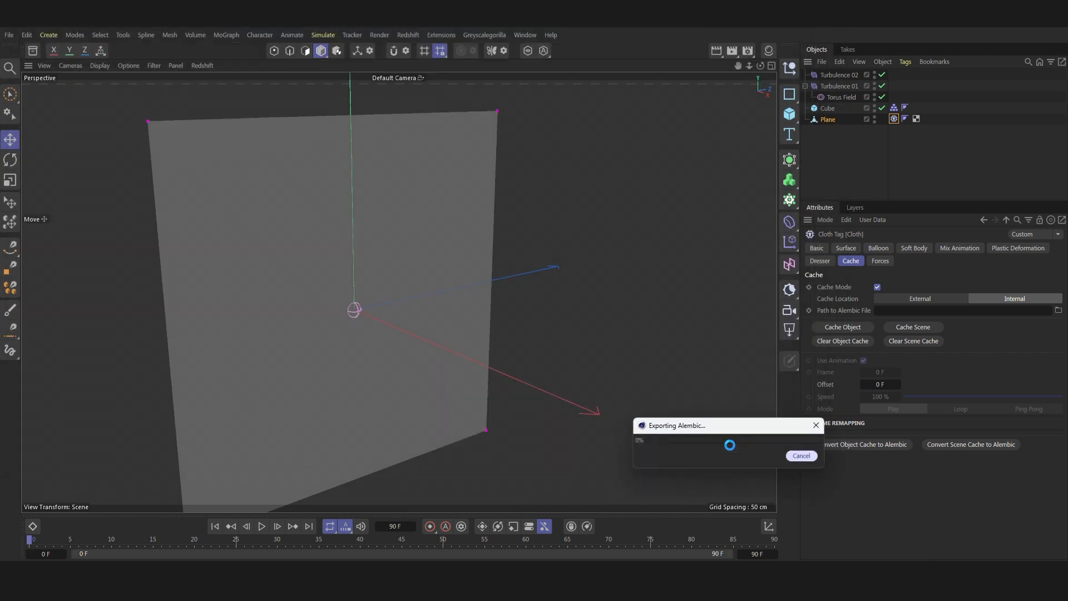
- Add a Null object and name it Simulation
left_click(837, 120)
left_click_drag(847, 115, 789, 69)
left_click(789, 68)
double_click(827, 75)
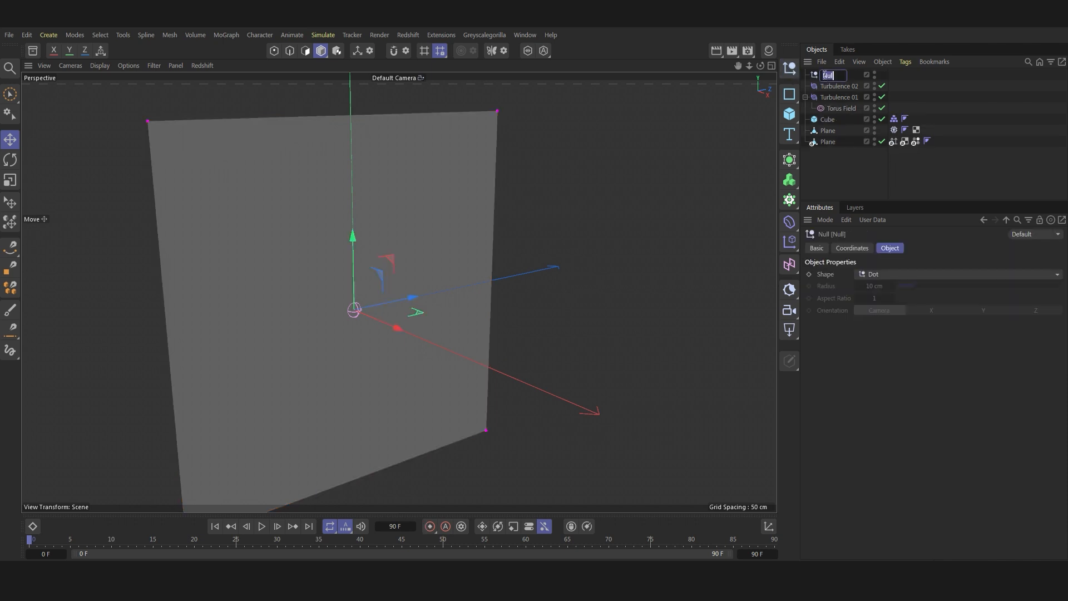
key("BackSpace")
type("Simulation")
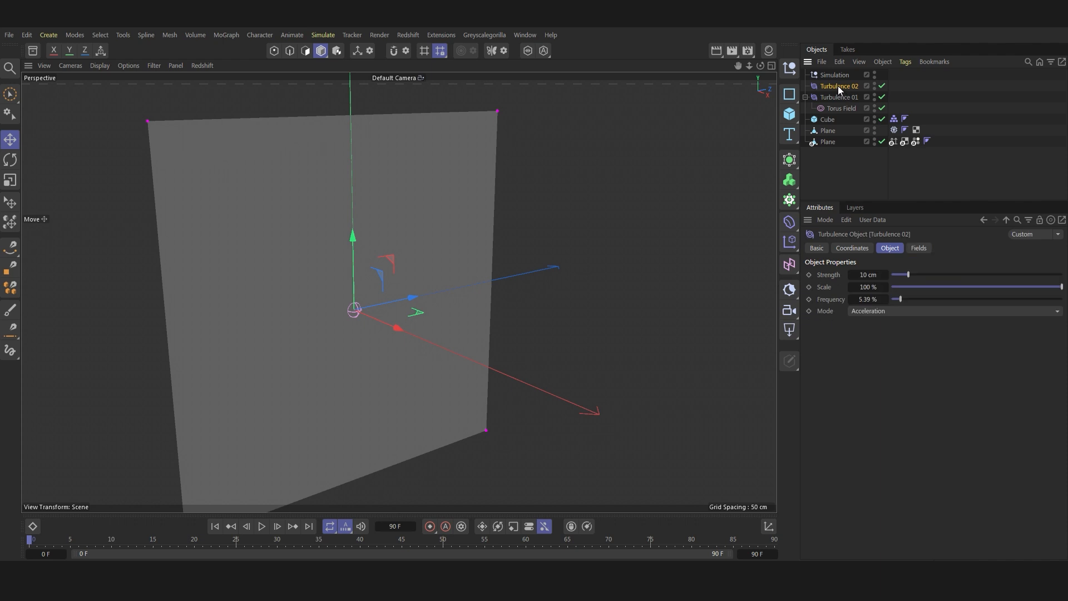
- Group both Turbulence forces, the Cube and the original Plane under the Simulation null
left_click(834, 120, "shift")
left_click_drag(835, 119, 834, 78)
left_click(812, 98)
left_click(812, 96)
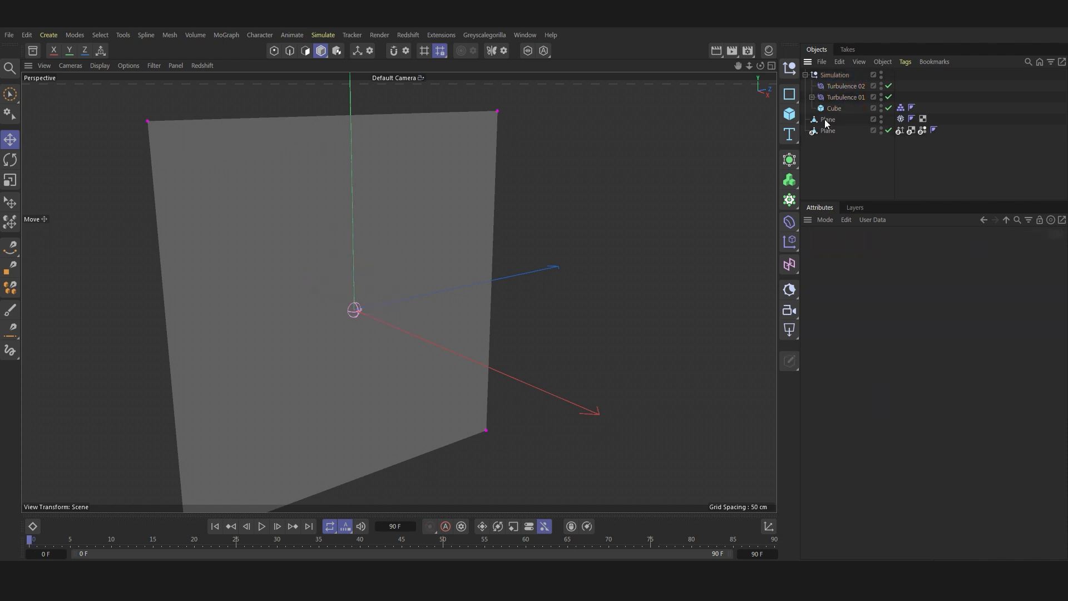
left_click_drag(826, 119, 841, 113)
- Disable the original Plane's Cloth tag, then hide the Simulation null from viewport and render and collapse its hierarchy
left_click(902, 119)
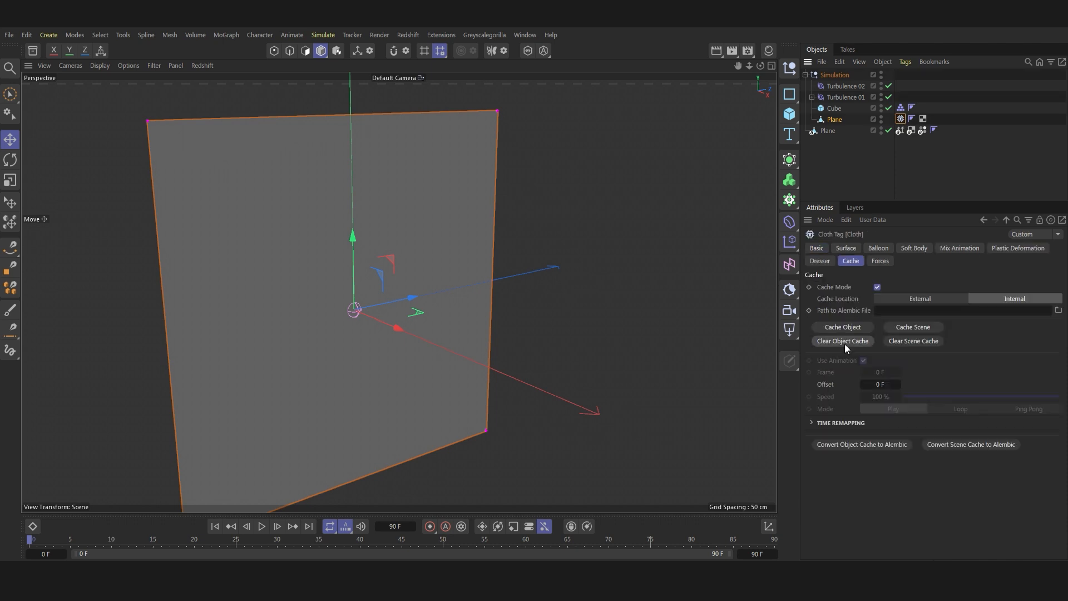
left_click(825, 247)
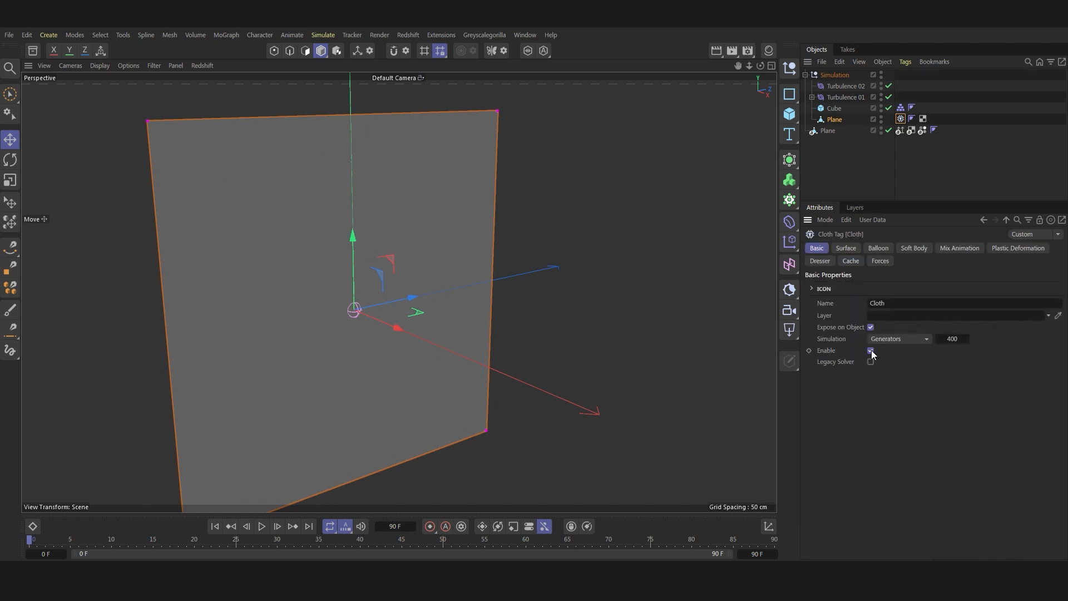
left_click(870, 350)
left_click(806, 74)
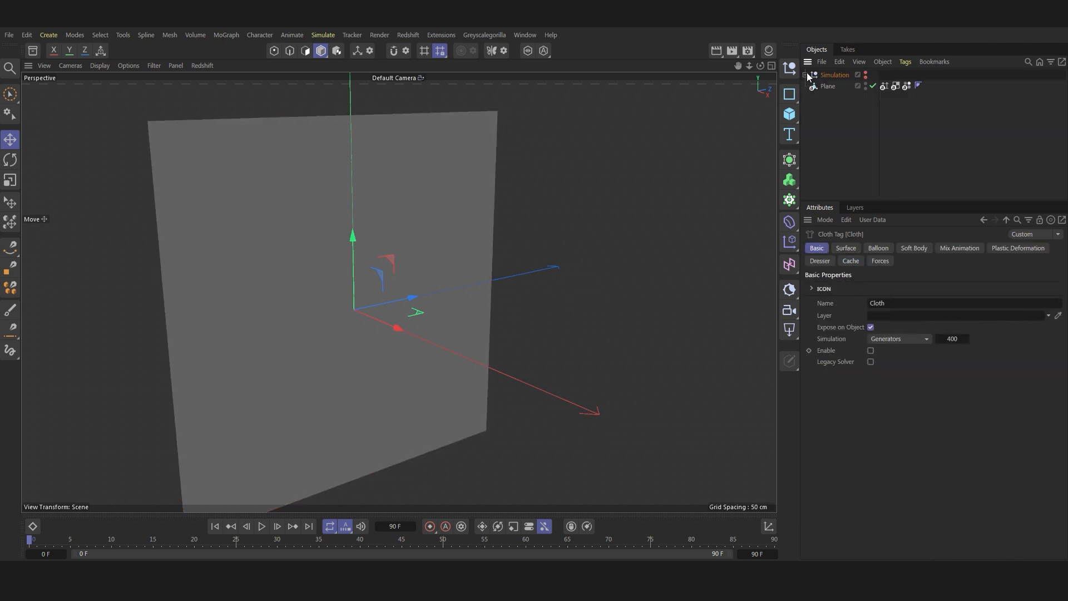
left_click(805, 74)
left_click(805, 75)
- Play the Alembic Plane's baked animation and stop it around frame 49
left_click(828, 87)
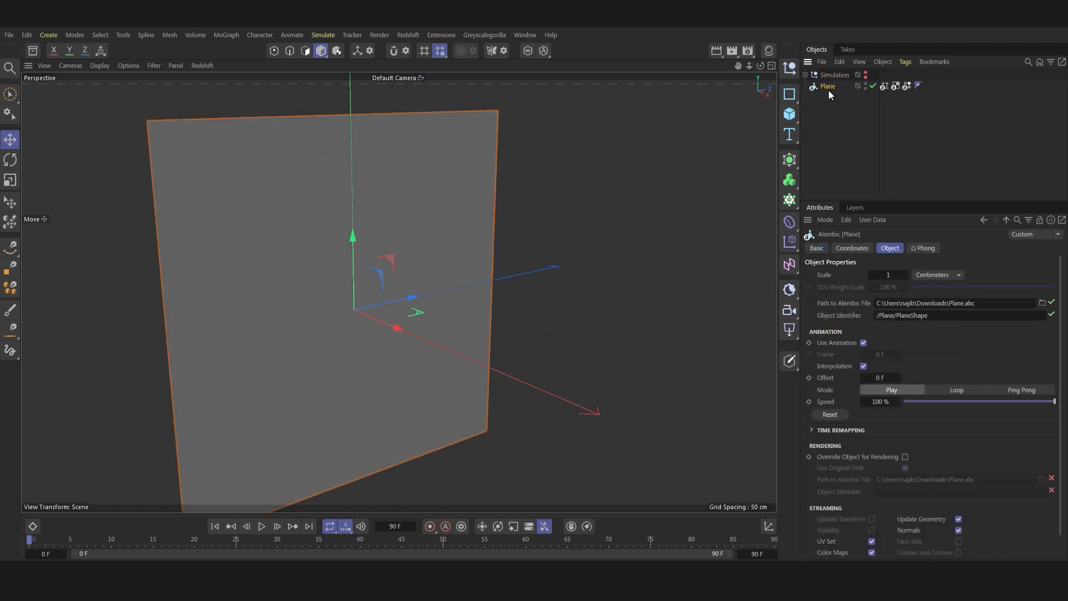
left_click(261, 527)
left_click(261, 526)
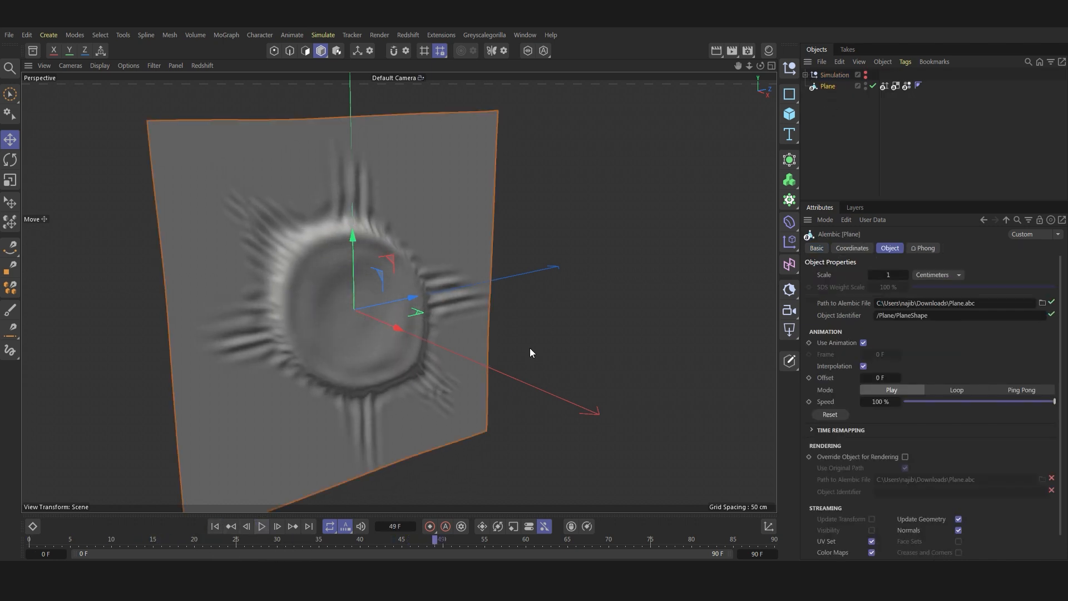
- Add a Cloth Surface as parent of the Alembic Plane, with 0 subdivisions and 1 cm thickness
left_click(789, 160)
left_click(916, 185)
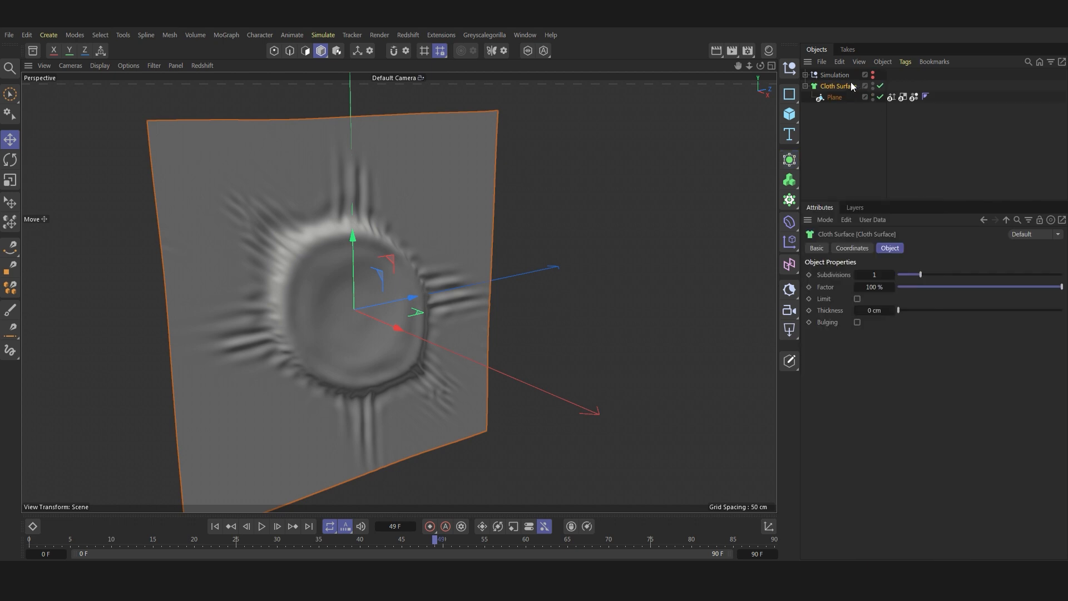
left_click(875, 276)
type("0")
left_click(876, 311)
type("1")
key("Return")
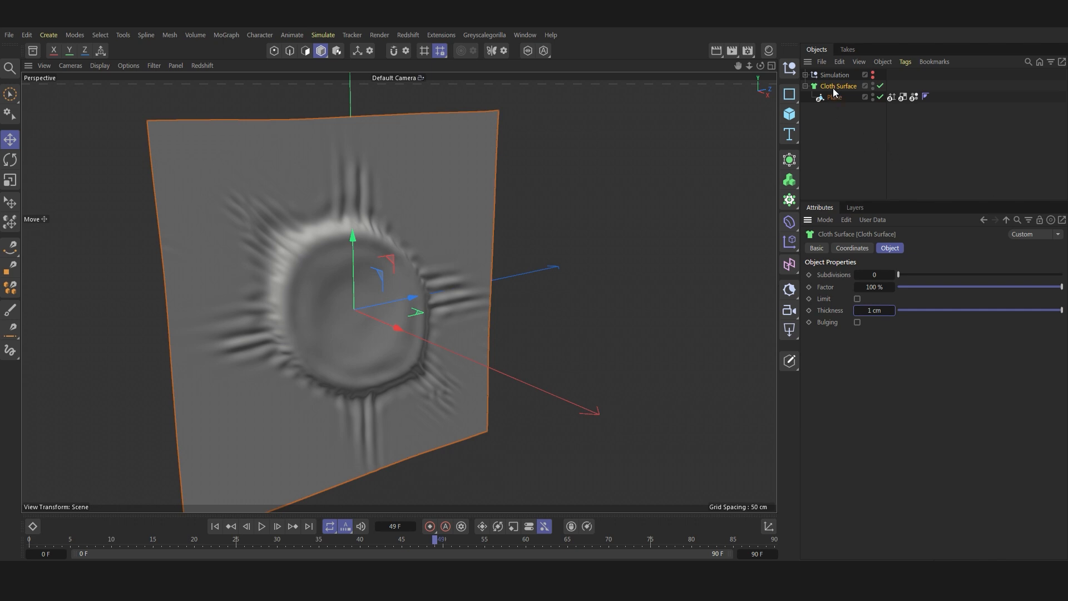
- Add a Subdivision Surface as parent of the Cloth Surface and inspect the smoothed folds up close
left_click(789, 159, "alt")
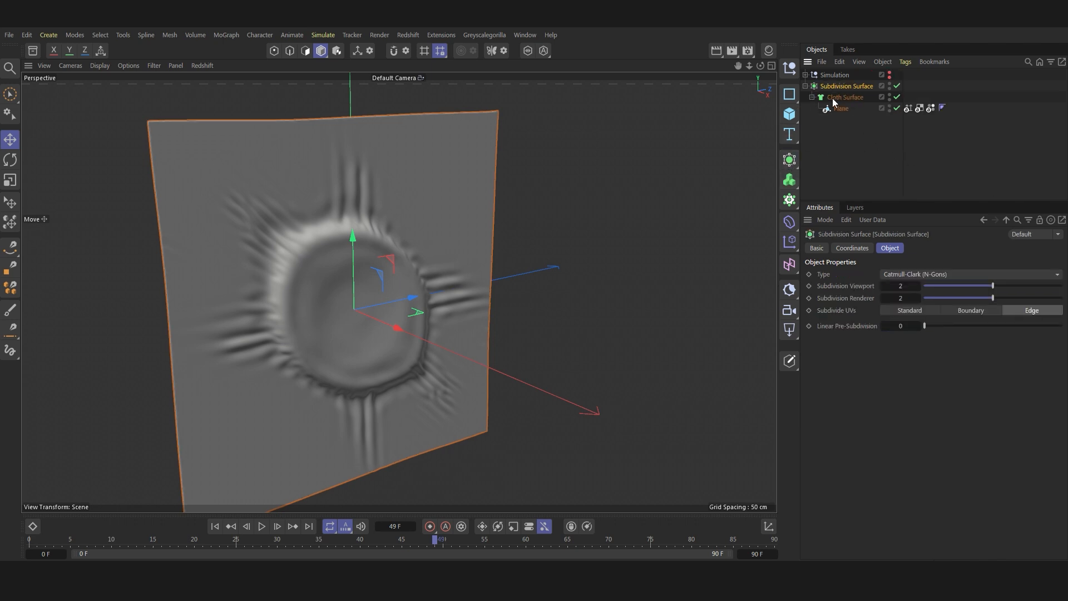
scroll(278, 278, "up", 5)
scroll(326, 296, "down", 2)
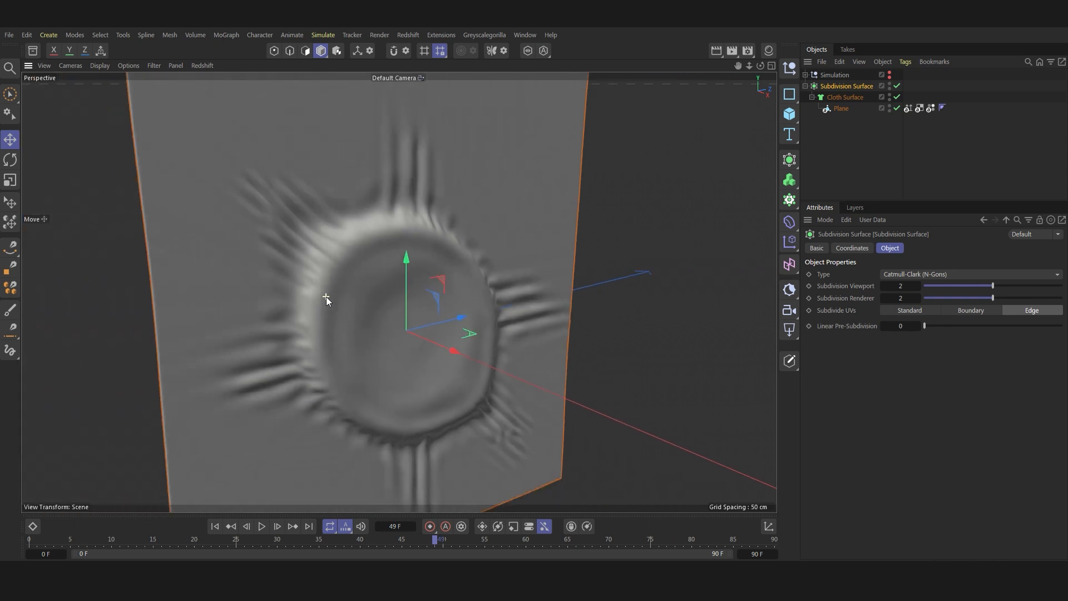
- Play the smoothed cloth animation from the first frame, then switch off the Subdivision Surface
left_click(215, 526)
left_click(262, 526)
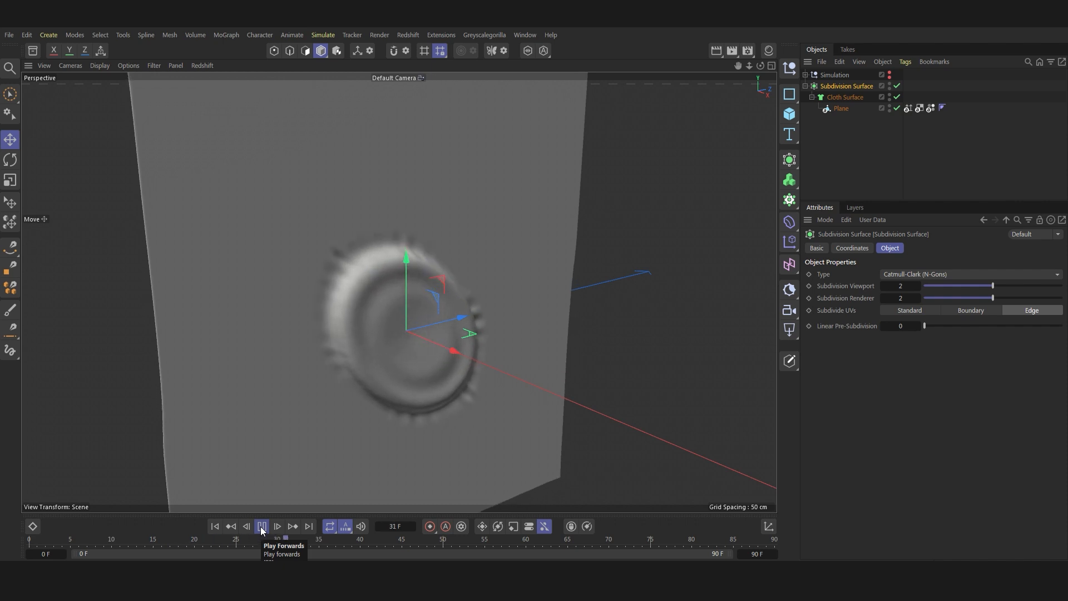
left_click(261, 527)
left_click(896, 85)
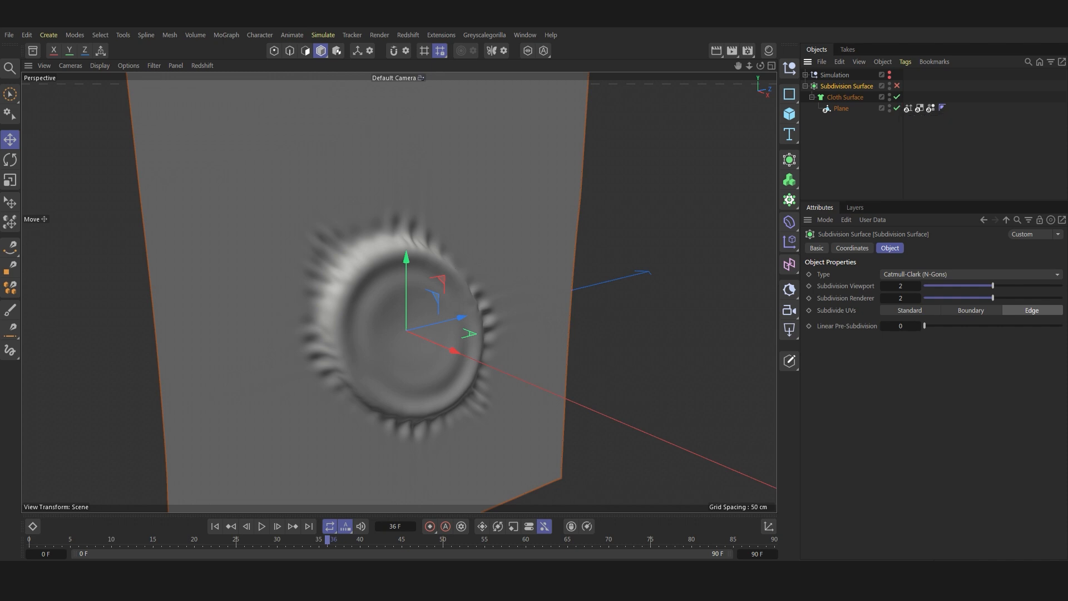
- Turn off Use Animation on the Alembic Plane and keyframe its Frame value at 0 F on timeline frame 25
left_click(844, 108)
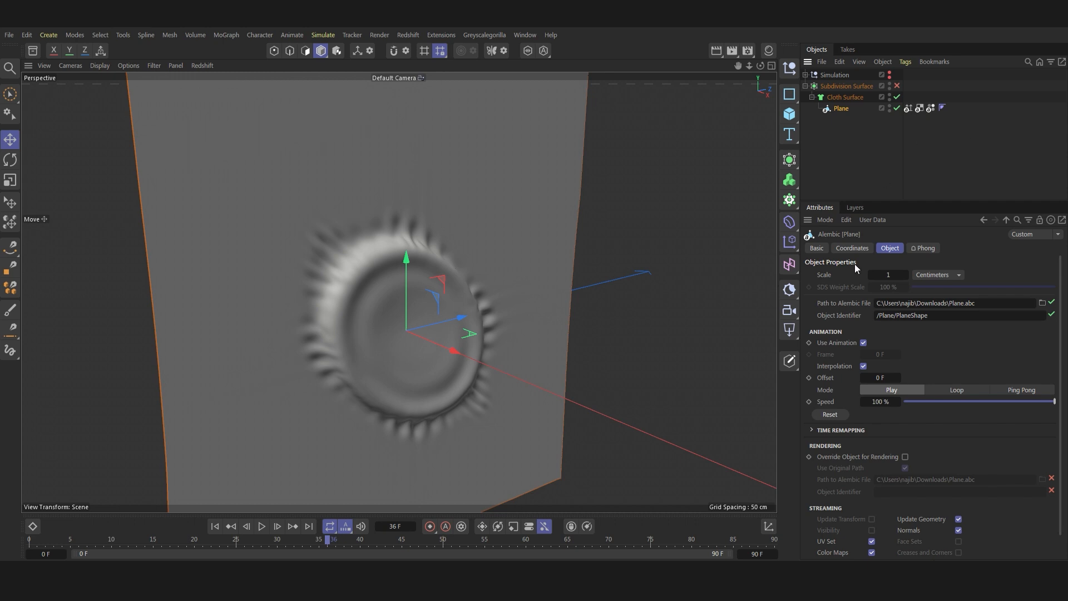
left_click(865, 344)
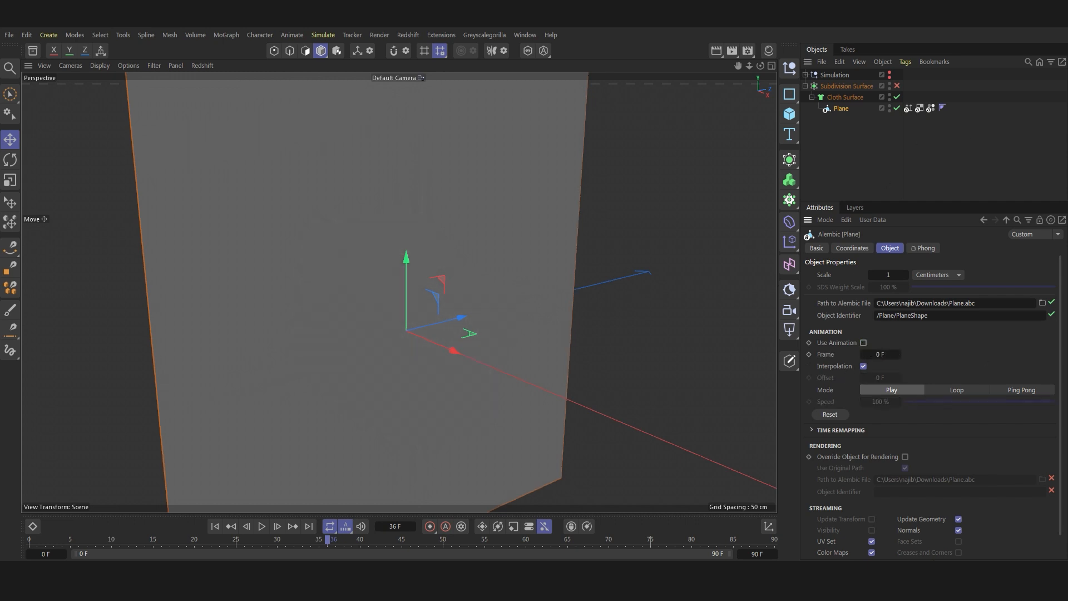
left_click(234, 540)
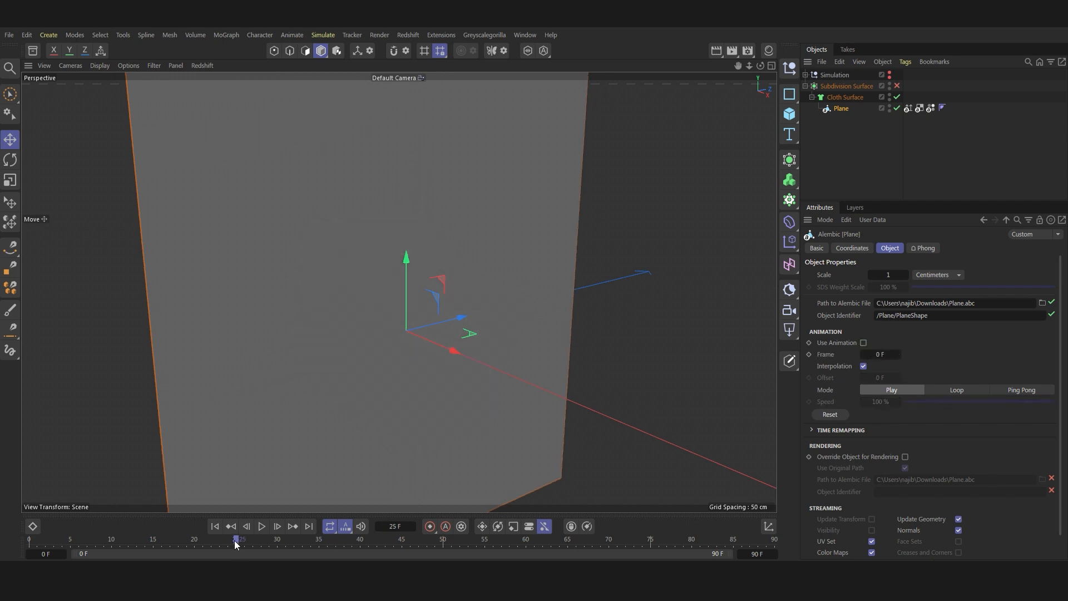
left_click(879, 355)
left_click(810, 355)
- Keyframe the Alembic Plane's Frame value at 17 F on timeline frame 30
left_click(318, 542)
left_click(278, 542)
left_click(808, 354)
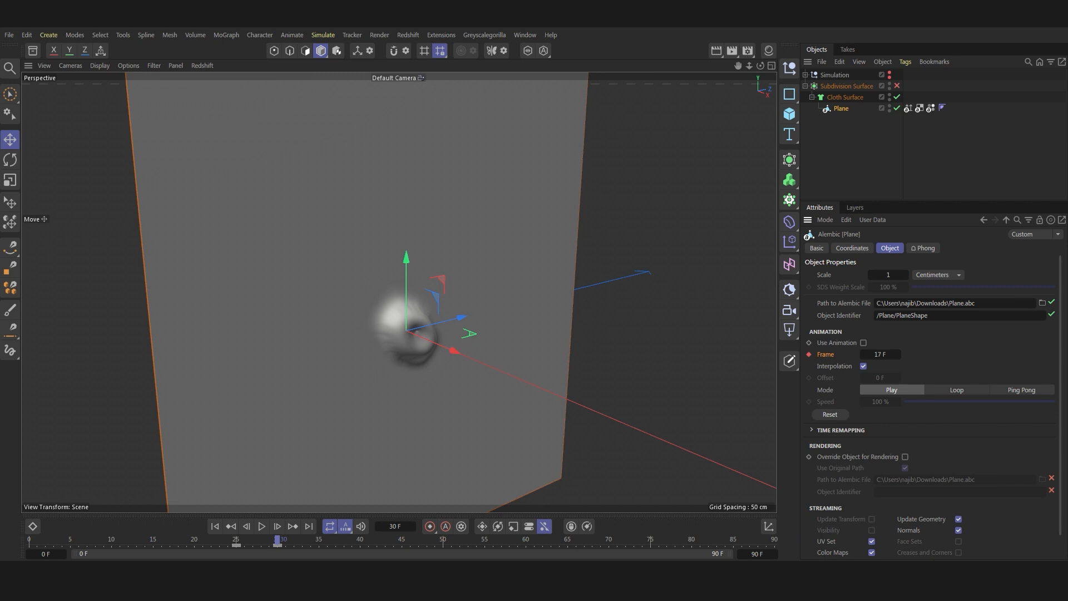
- Keyframe the Alembic Plane's Frame value at 50 F on timeline frame 90
left_click(773, 539)
left_click(880, 354)
type("50")
key("Return")
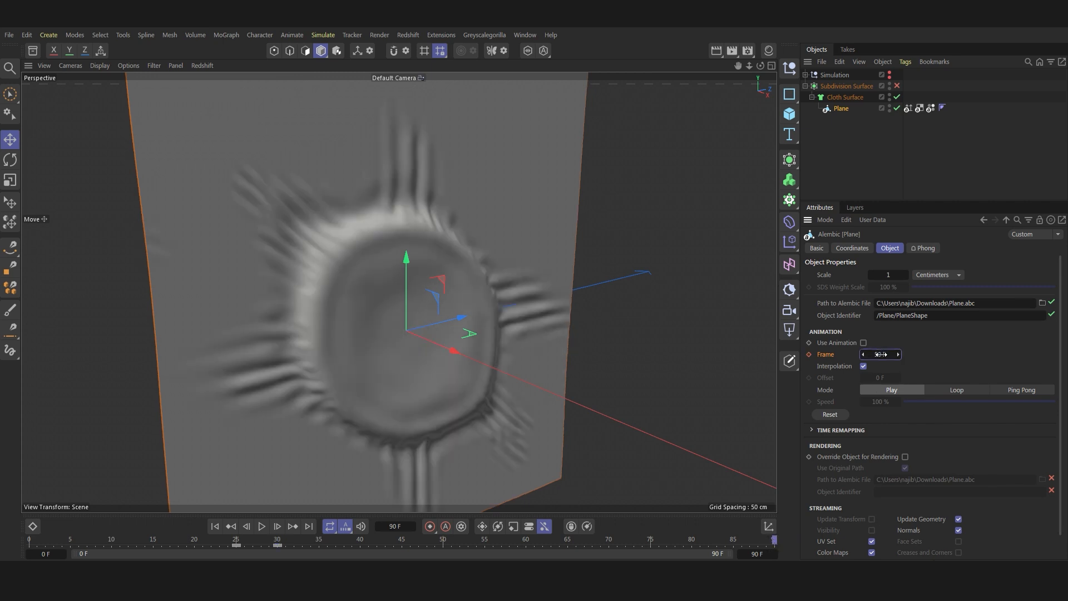
left_click(808, 354)
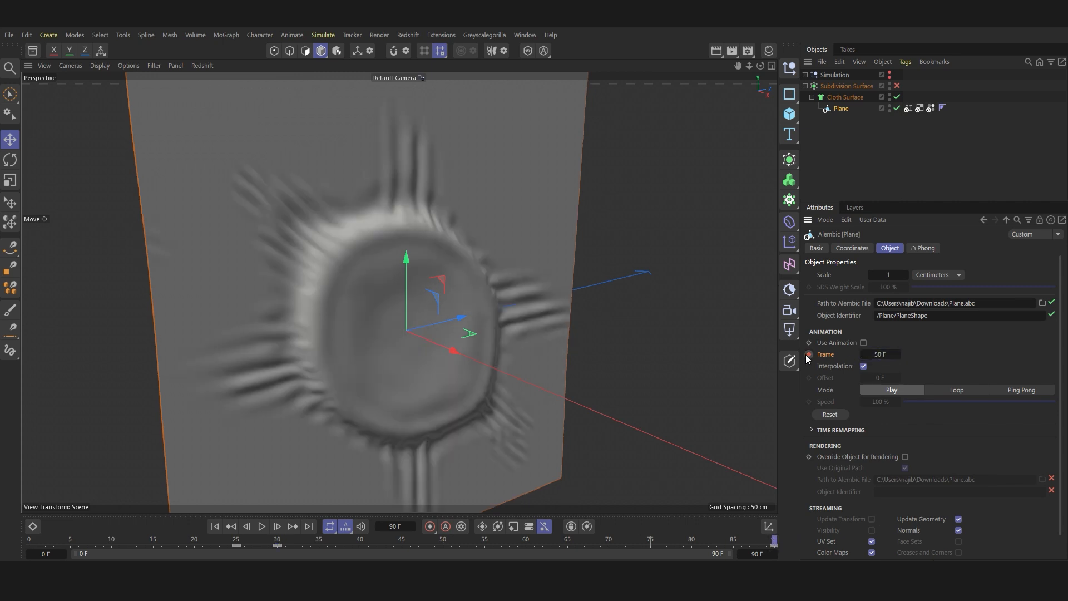
- Play the retimed Alembic animation from the first frame to check the slowdown
left_click(215, 526)
left_click(261, 526)
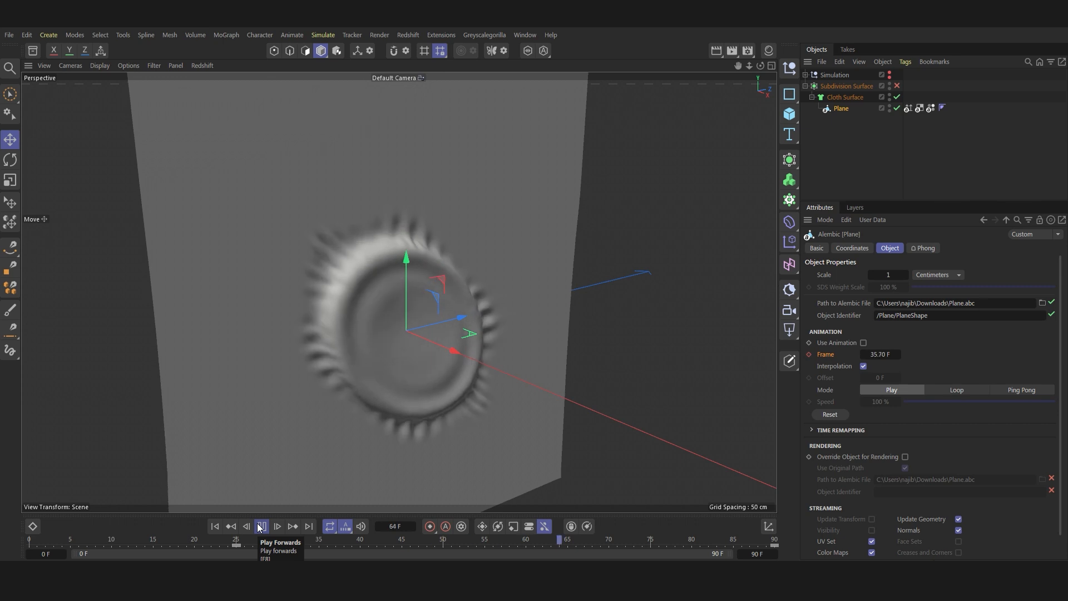
left_click(260, 526)
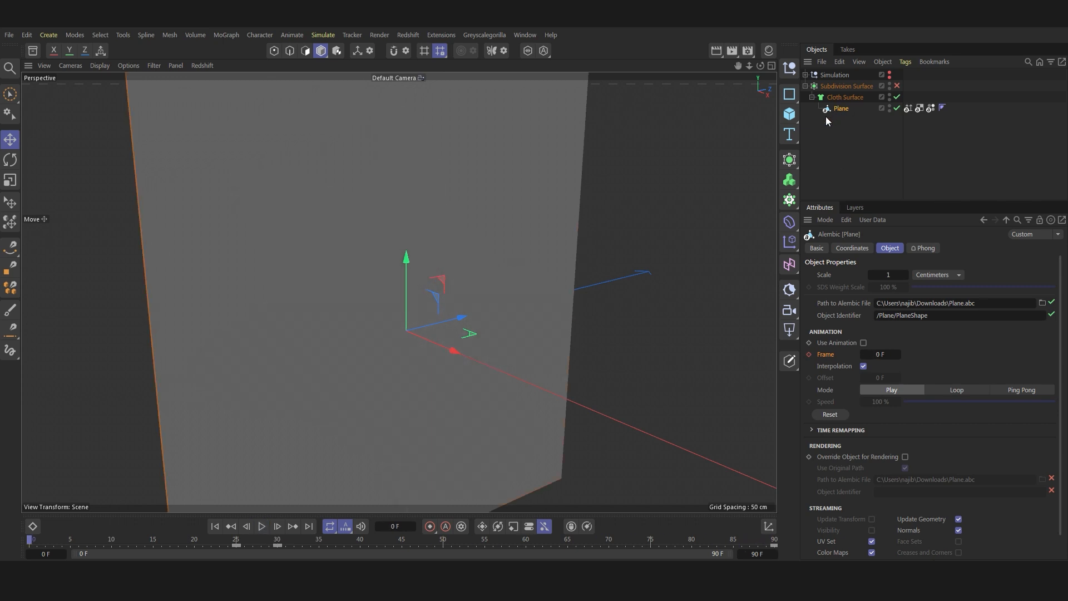
- Add a Formula deformer as child of the Alembic Plane and set its Y and Z sizes to 20 cm
left_click(789, 222)
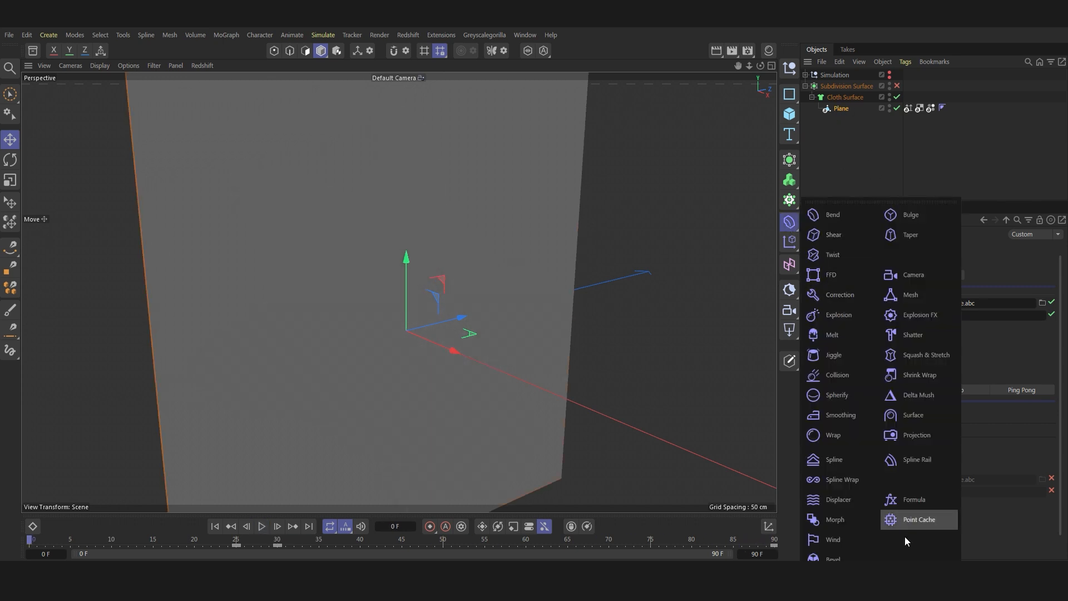
left_click(903, 499, "shift")
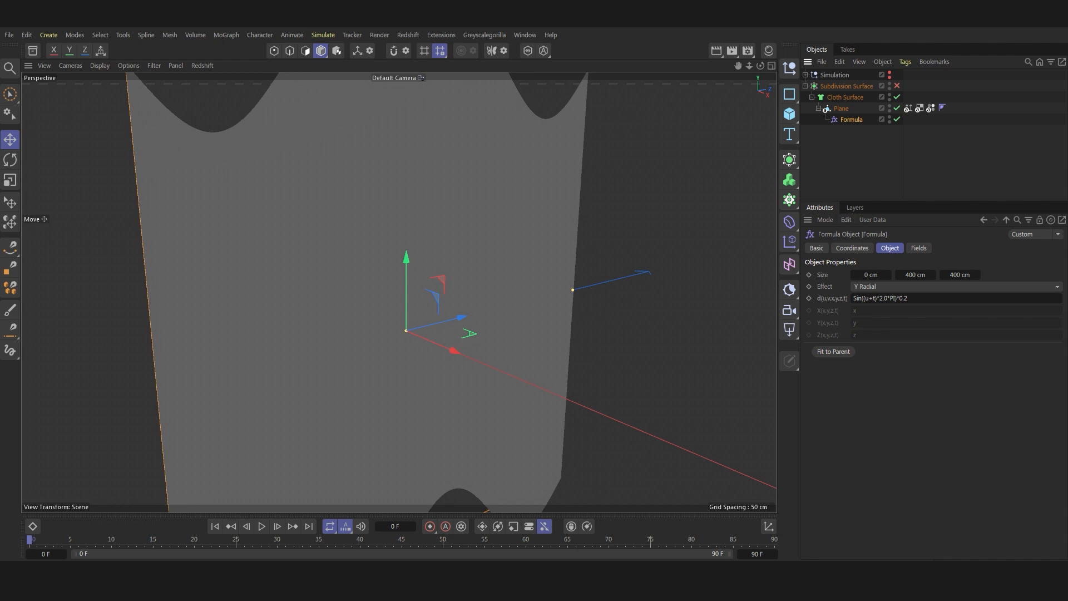
left_click(912, 275)
type("20")
left_click(955, 274)
type("20")
key("Return")
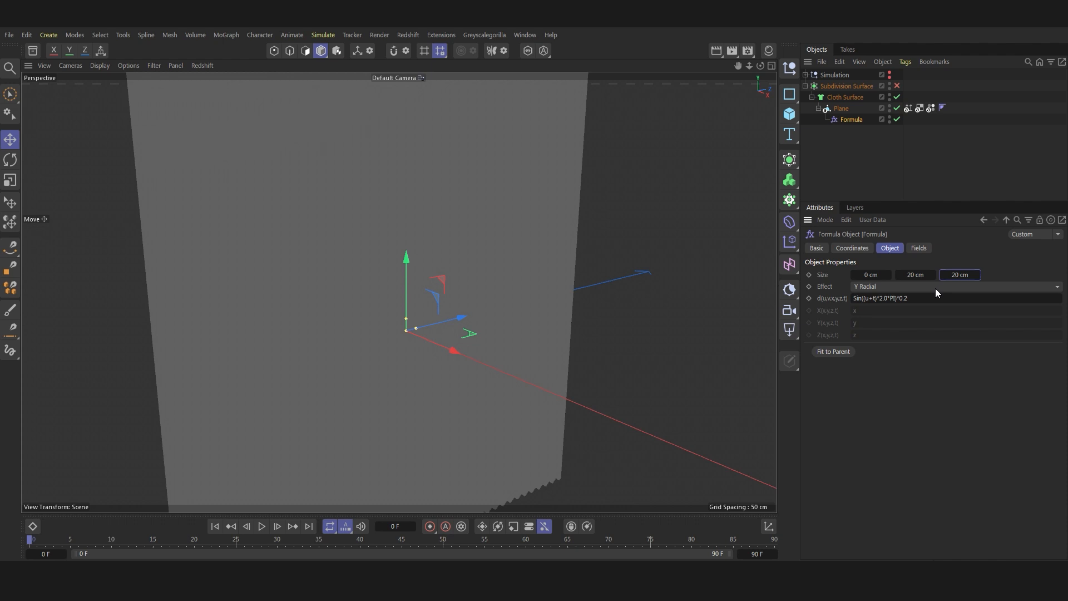
- Set the Formula deformer's effect to X Radial and play the animation to preview the ripples
left_click(904, 285)
left_click(890, 339)
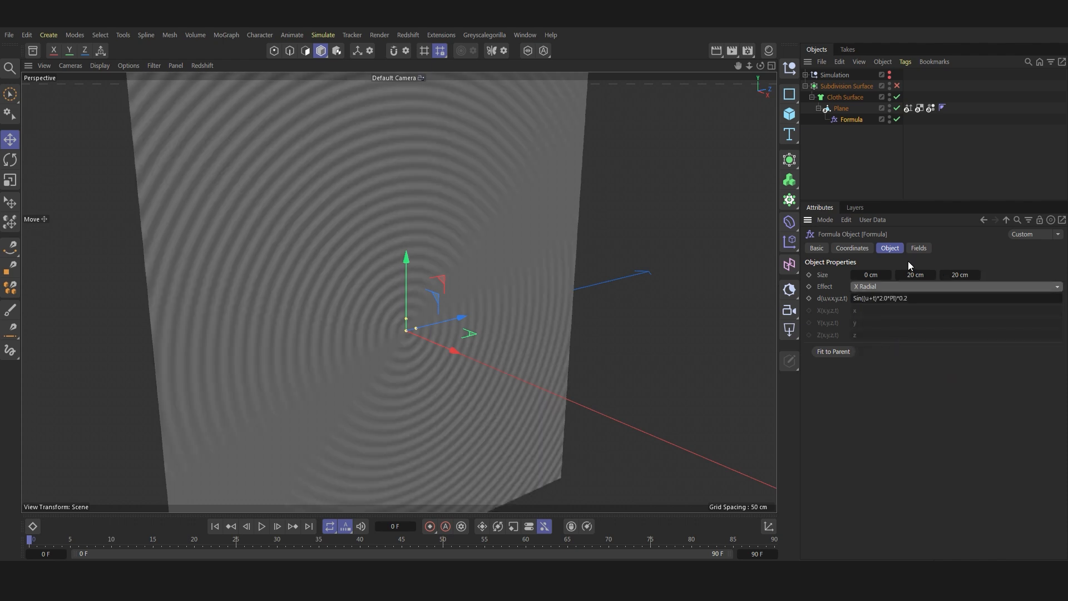
left_click(262, 526)
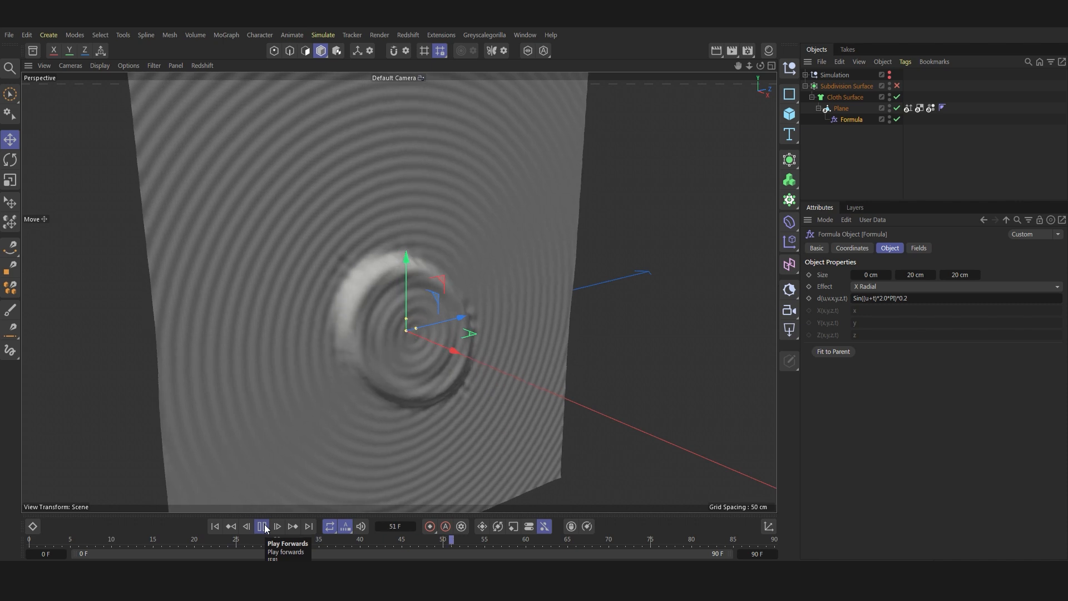
left_click(262, 526)
- Change the deformer's formula to Sin((u-t)*1.0*PI)*0.1 and play the animation from the first frame
left_click(880, 298)
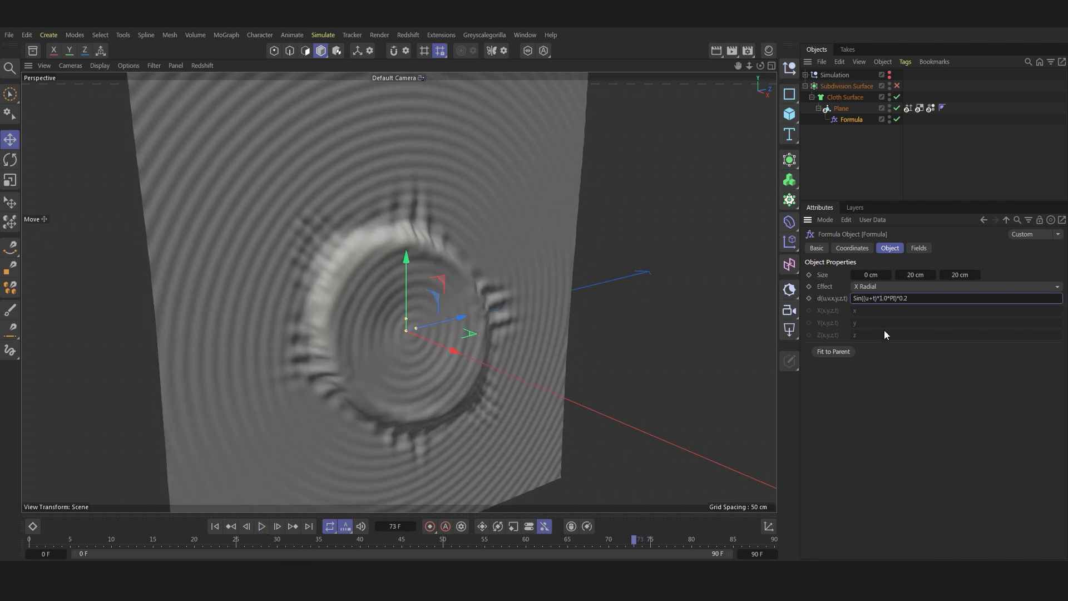
type("1")
key("BackSpace")
type("-")
key("Return")
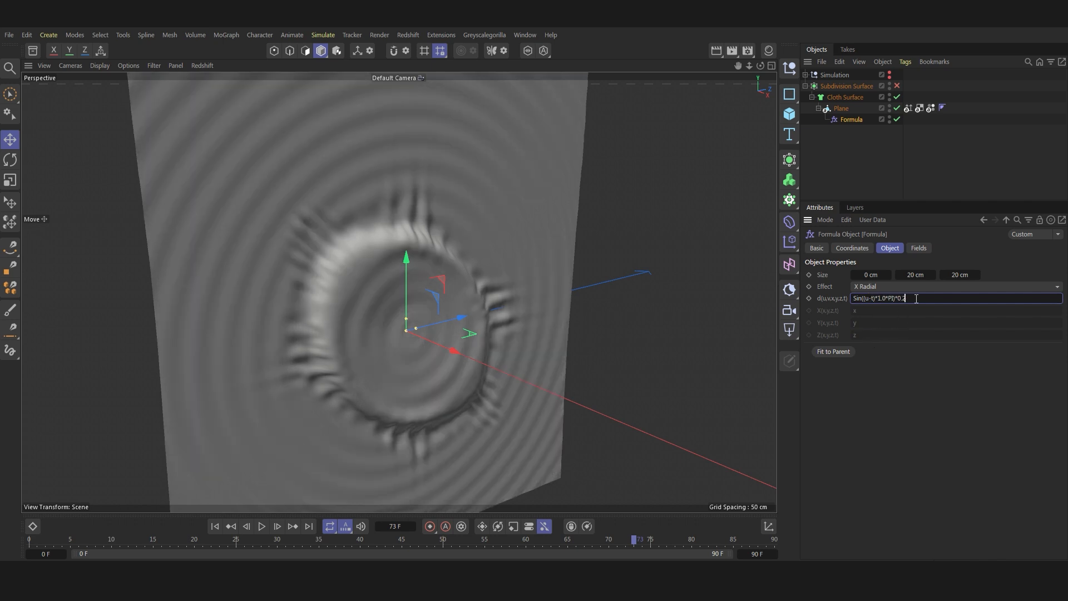
left_click(215, 526)
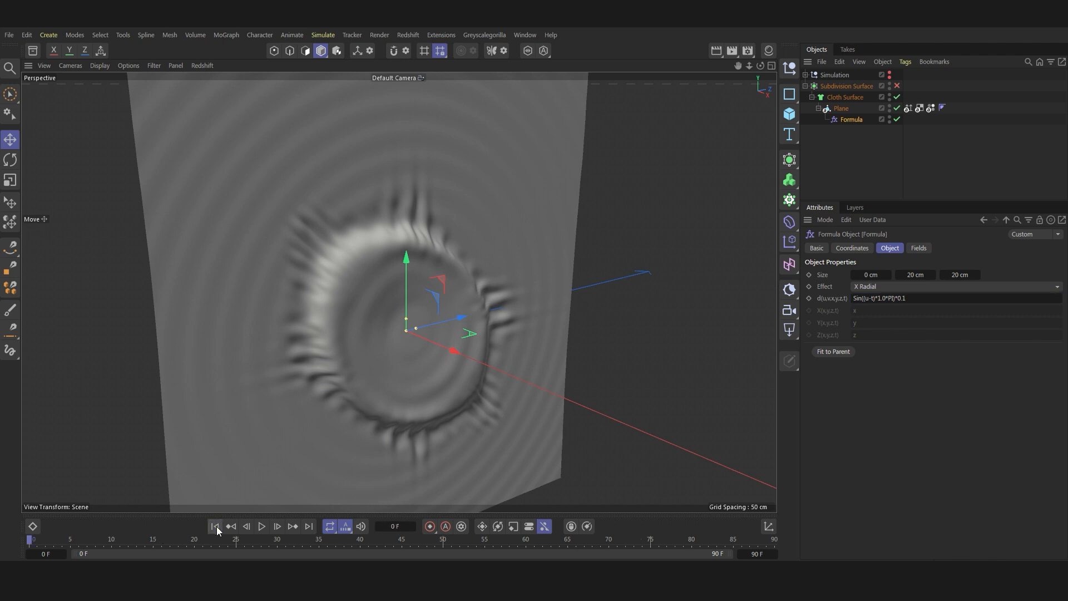
left_click(260, 528)
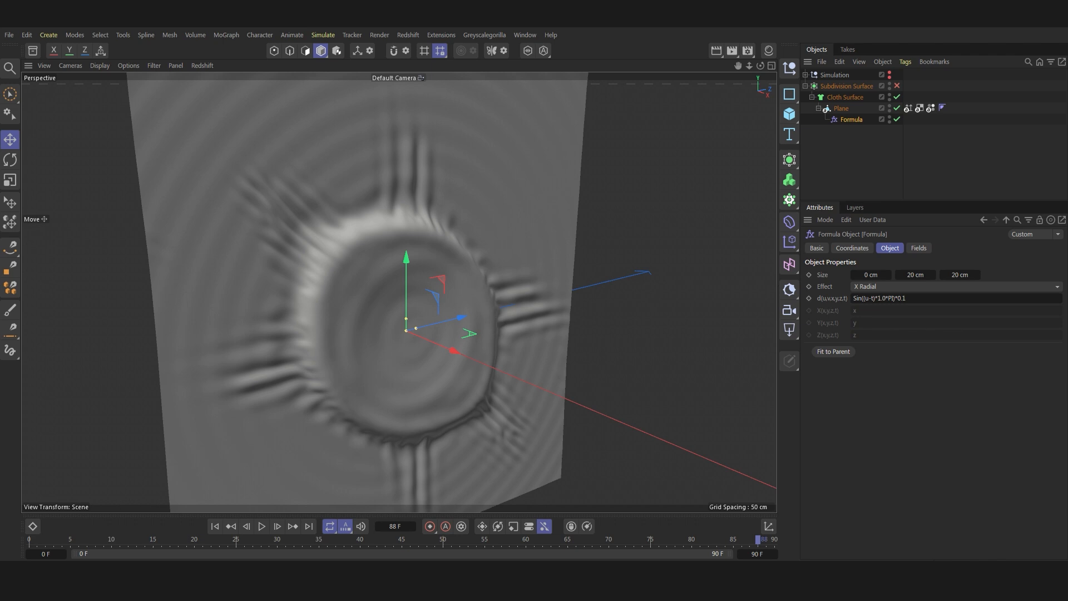
- Keyframe the Formula deformer's Size with X at 0 cm on frame 25 and 5 cm on frame 50
left_click(236, 542)
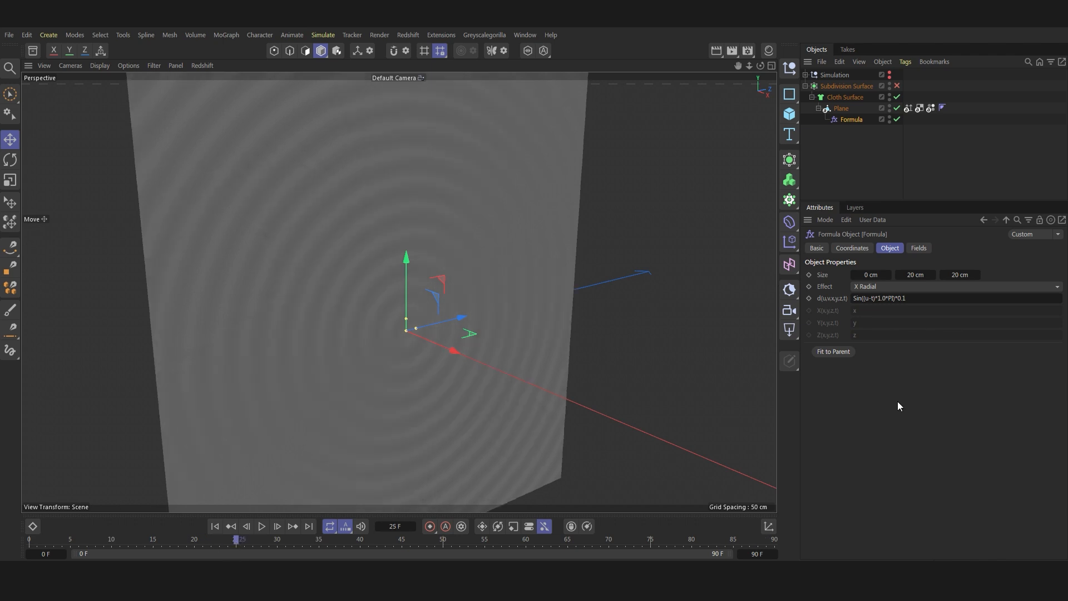
left_click(809, 275)
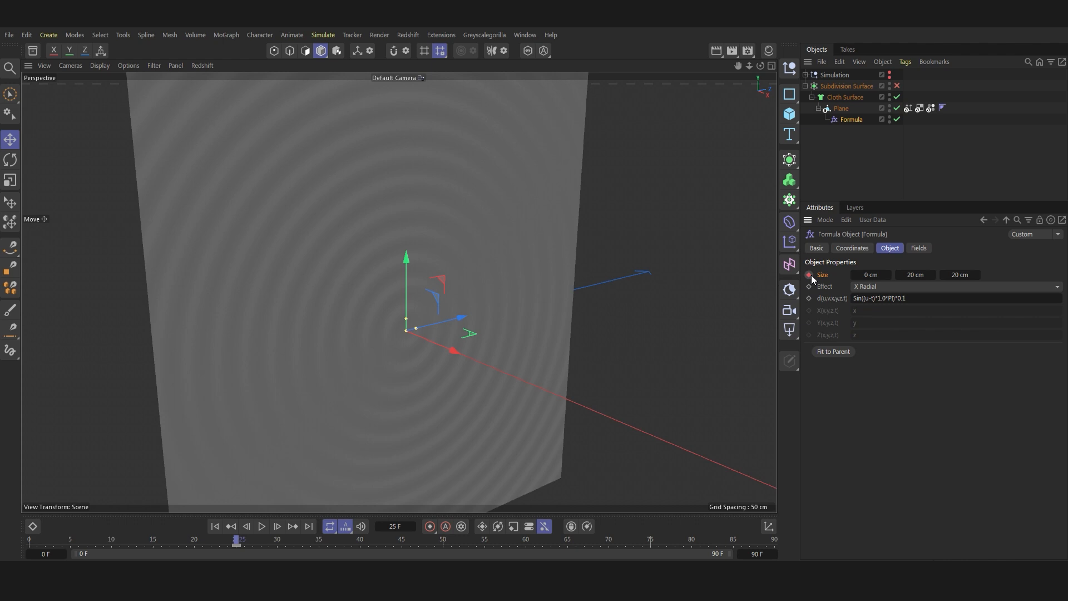
left_click(445, 542)
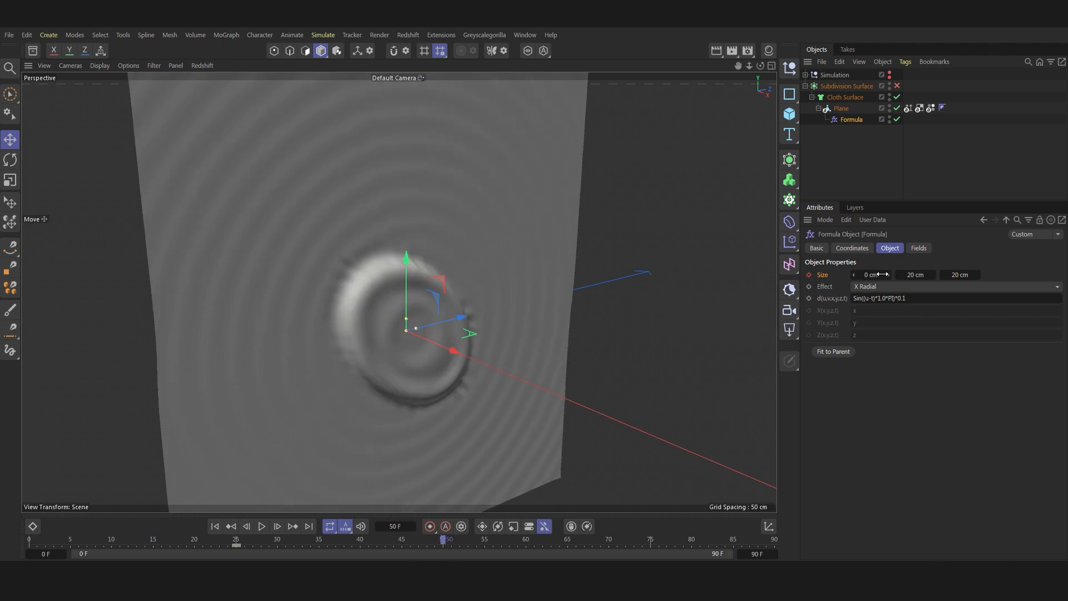
left_click_drag(882, 274, 865, 277)
left_click(809, 274)
- Play the animation from the first frame to check how the ripples grow
left_click(215, 527)
left_click(261, 526)
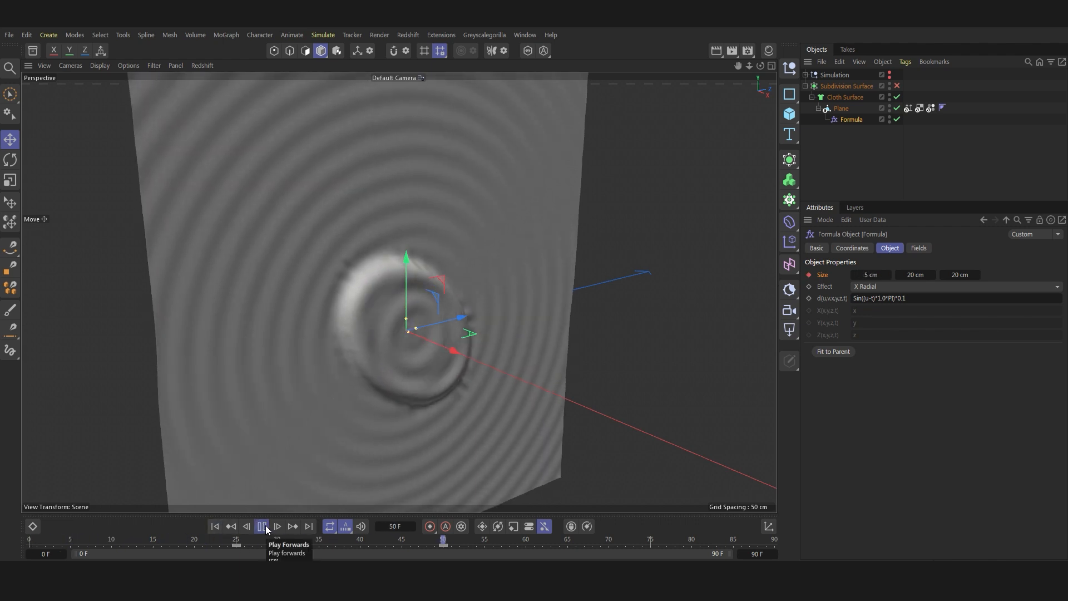
left_click(263, 527)
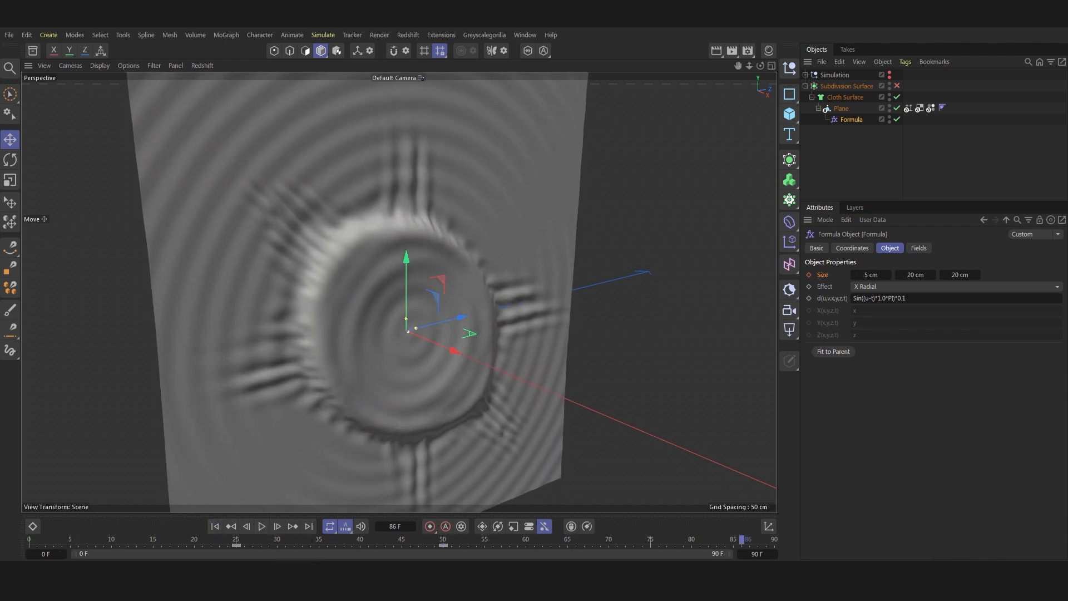
- Add a Torus Field to the Formula deformer's falloff fields
left_click(918, 248)
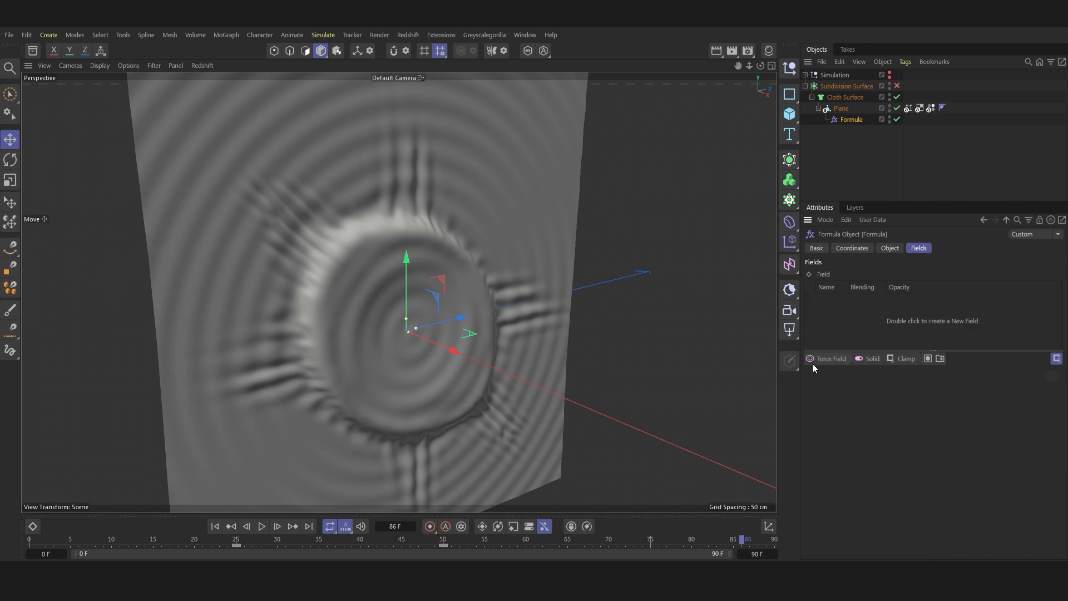
left_click(813, 360)
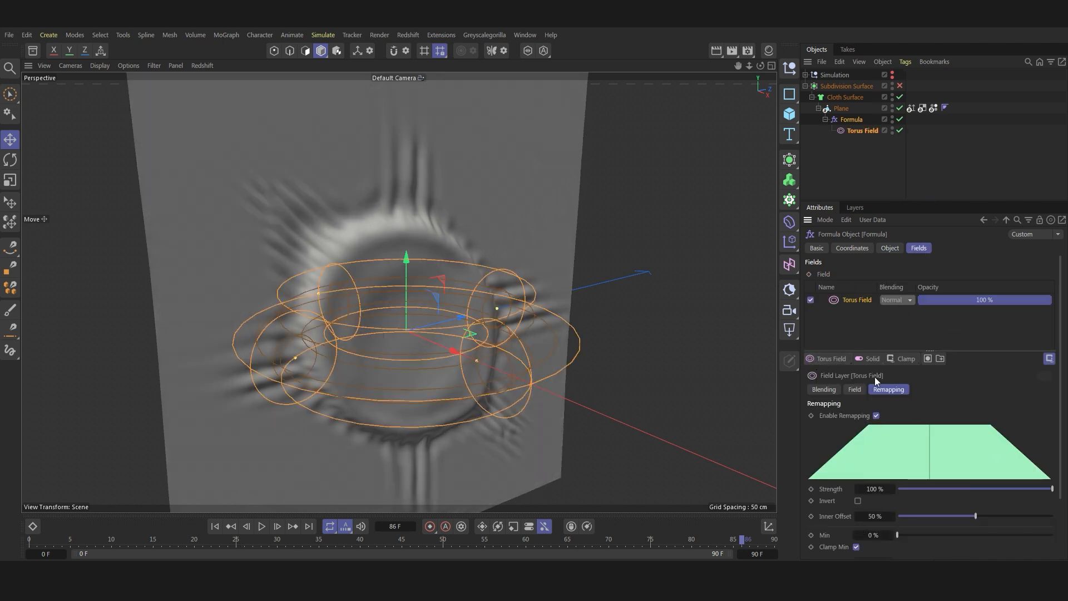
- Orient the Formula deformer's Torus Field along +X and set its thickness to 42 cm
left_click(855, 390)
left_click(892, 441)
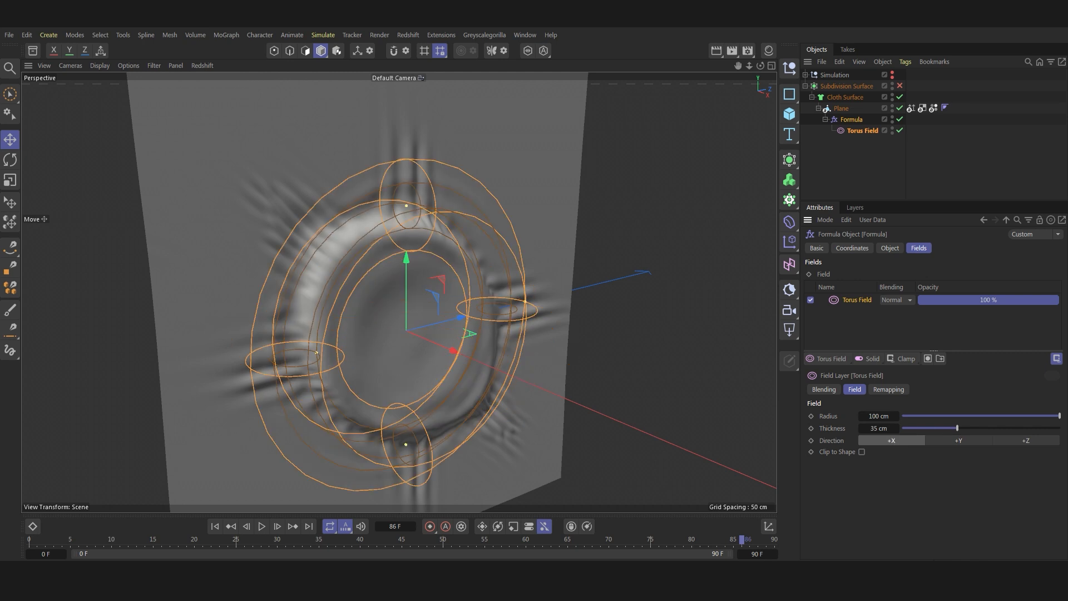
left_click_drag(874, 432, 878, 432)
- Keyframe the Formula deformer's Torus Field radius at 0 cm on frame 25 and 100 cm on frame 90
double_click(879, 416)
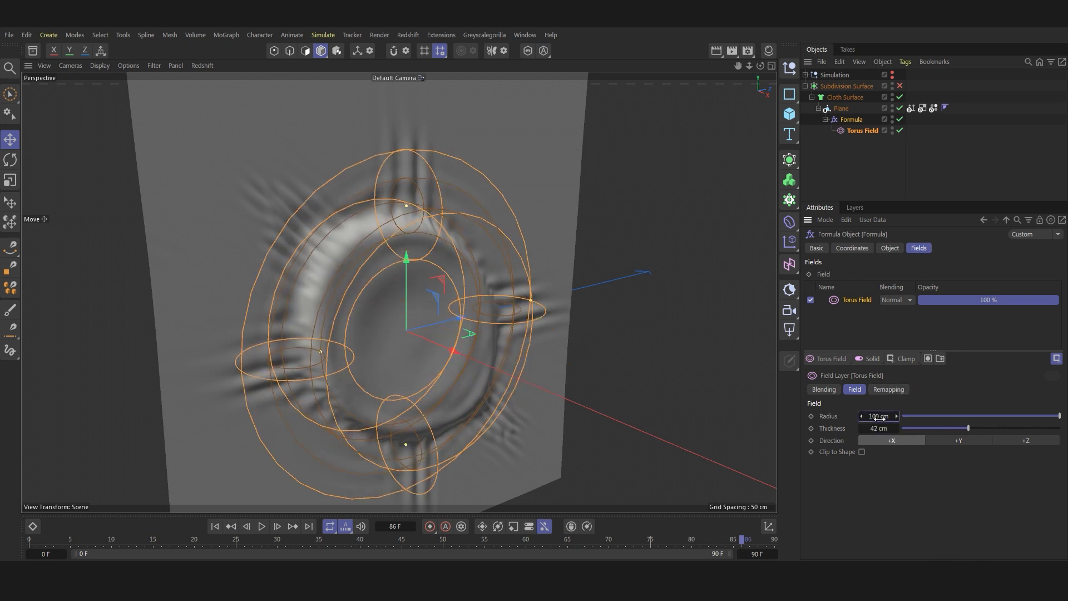
type("0")
key("Return")
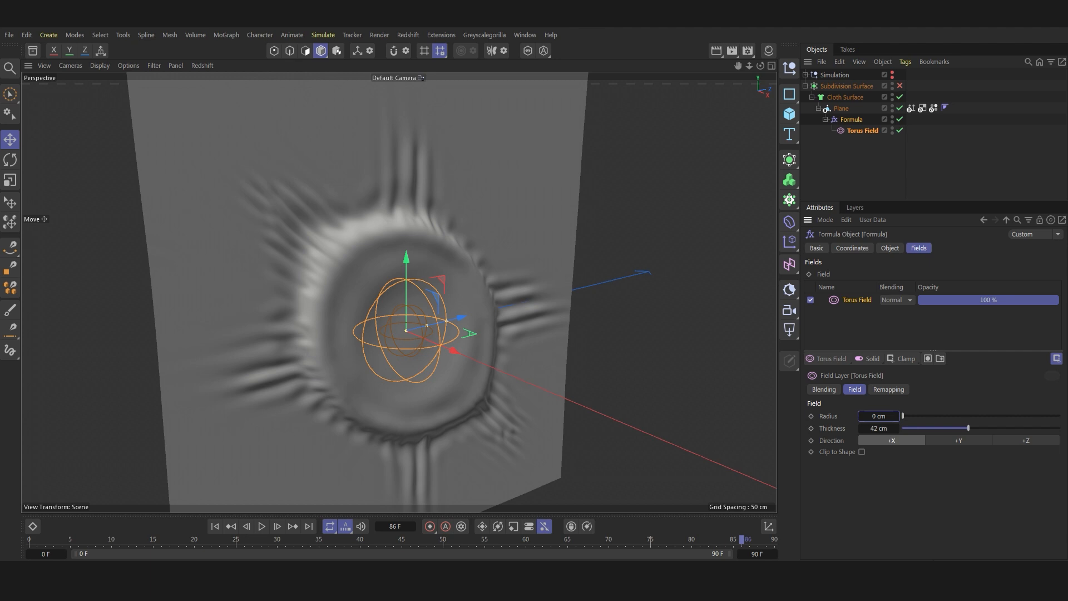
left_click(234, 539)
left_click(811, 416)
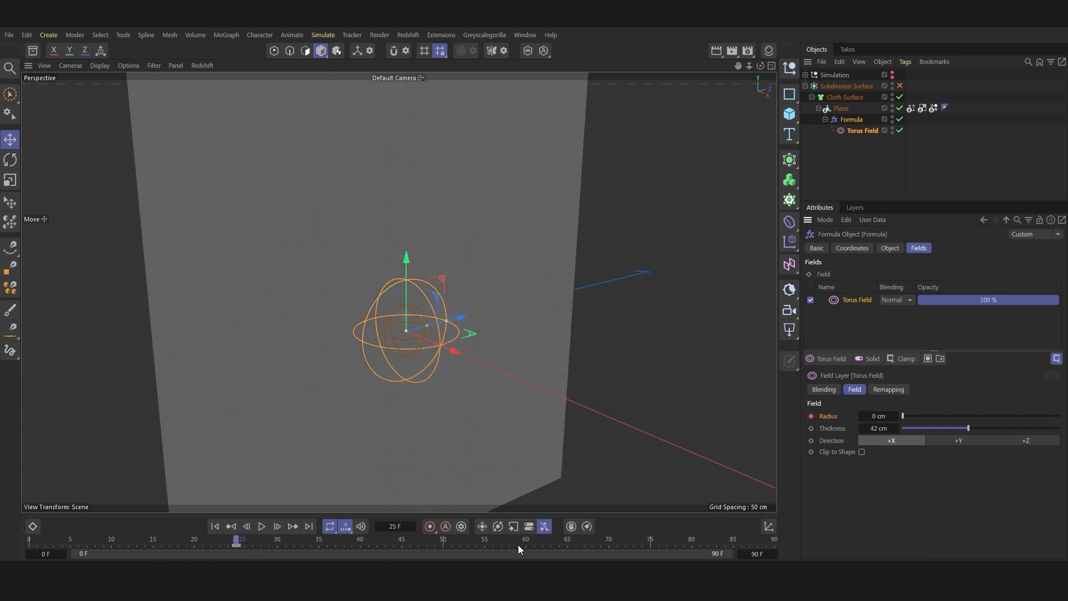
left_click(773, 539)
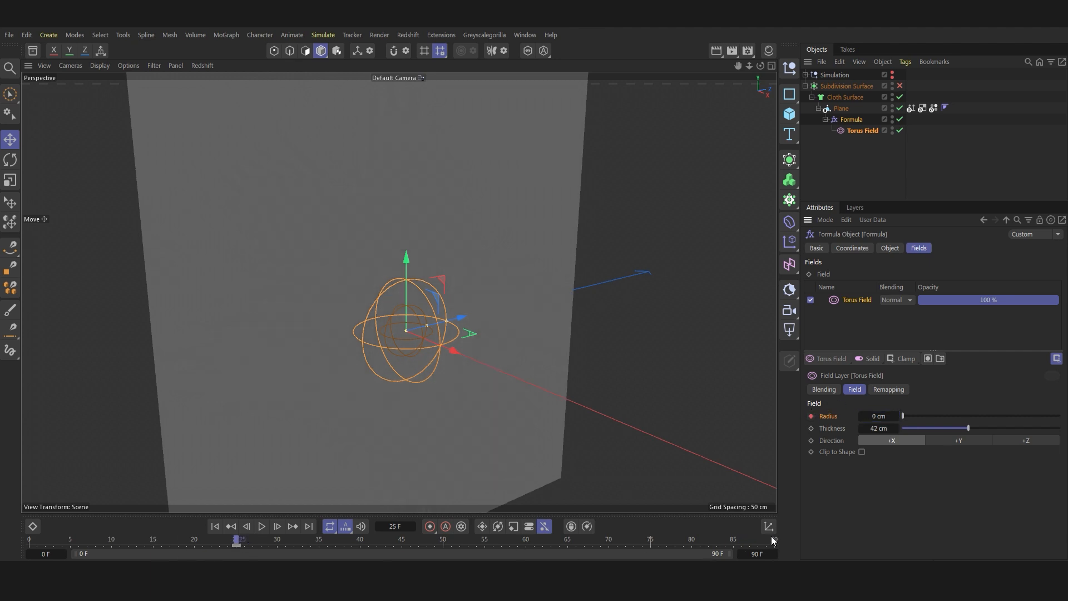
double_click(892, 414)
type("100")
key("Return")
left_click(811, 416)
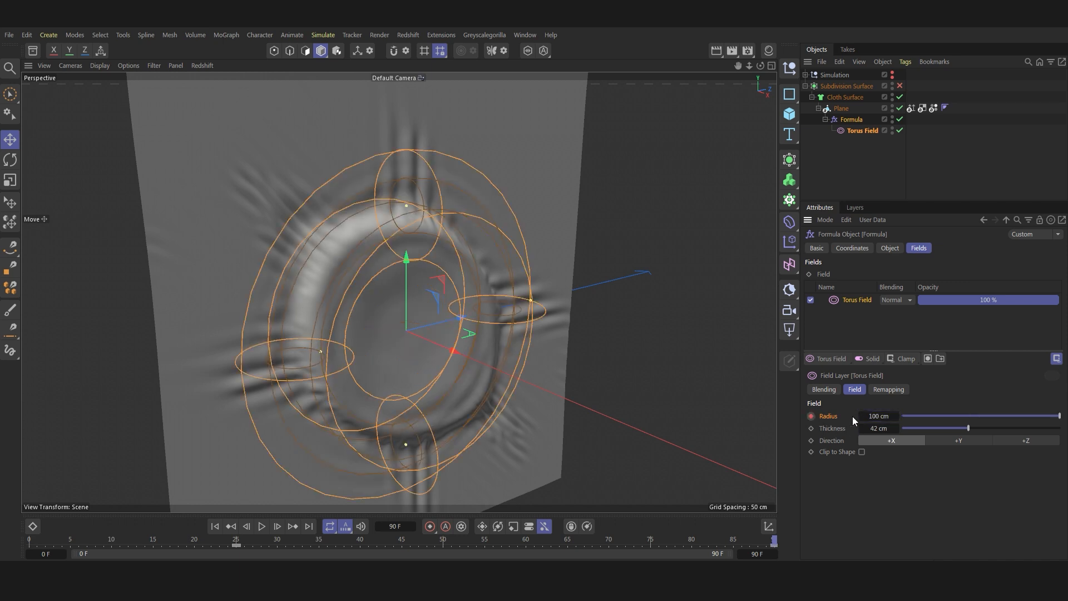
- Play the animation from the first frame to check how the torus falloff spreads the ripples
left_click(214, 526)
left_click(263, 527)
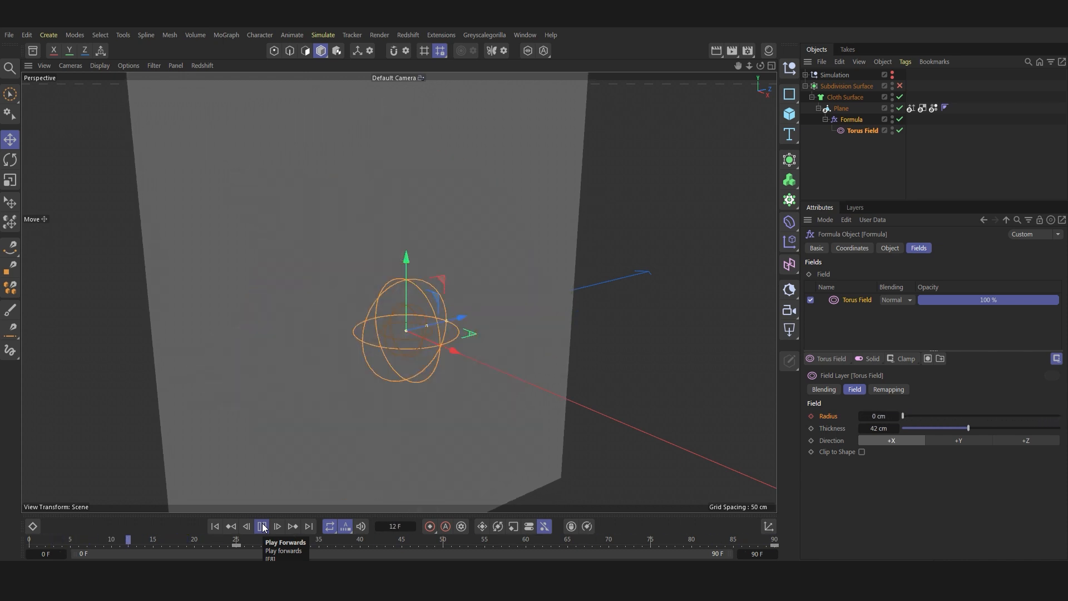
left_click(262, 526)
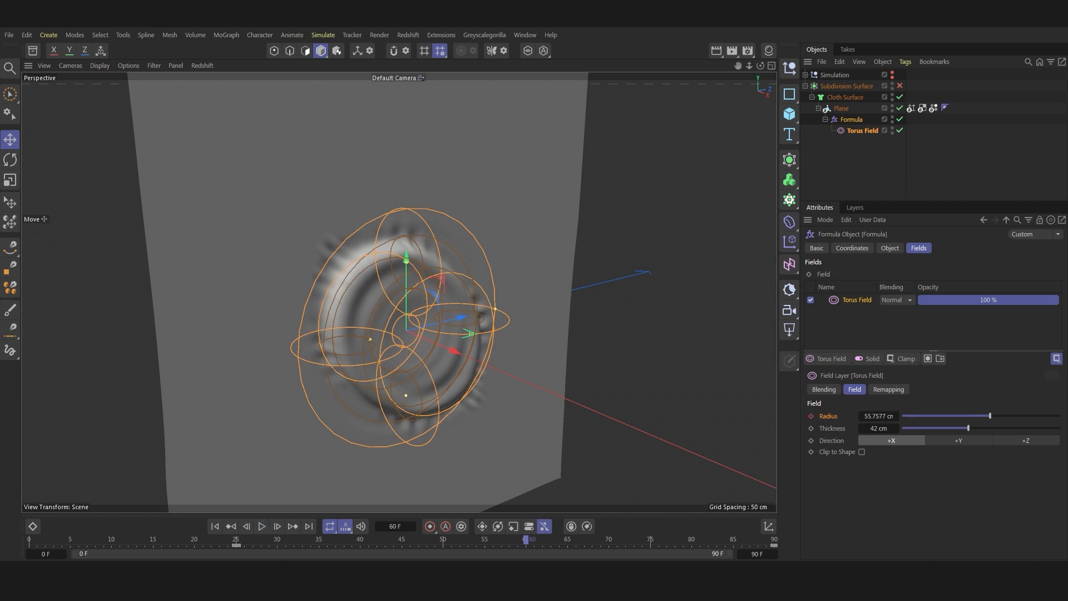
- Set the Torus Field's remapping to an inner offset of 0% and its contour mode to Curve
left_click(901, 388)
scroll(900, 493, "down", 3)
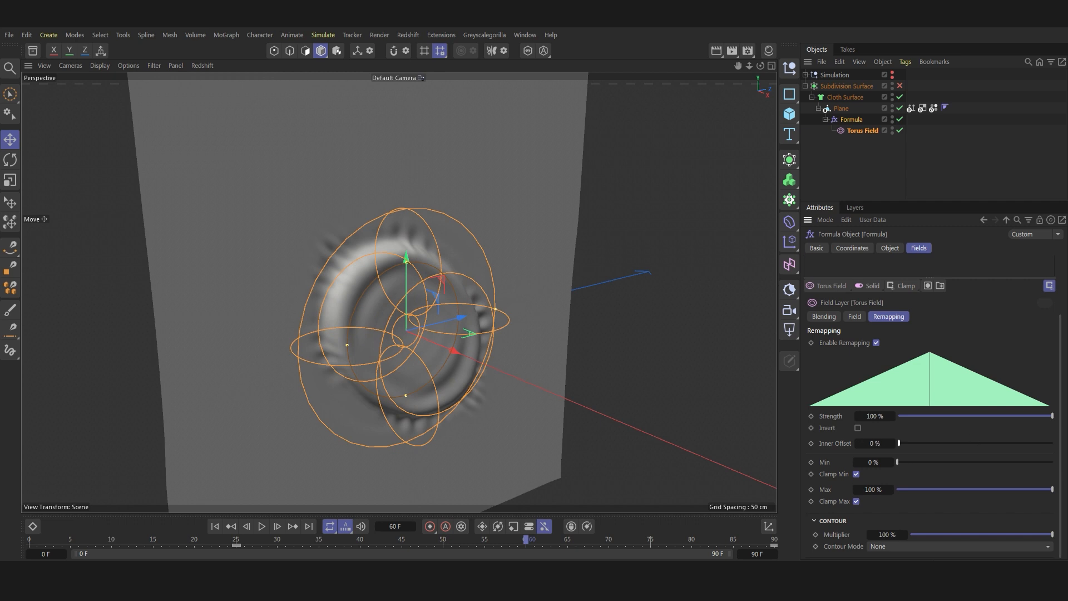
left_click(913, 547)
left_click(912, 534)
- Play the animation from the first frame to check the ripples with the softened falloff
left_click(214, 526)
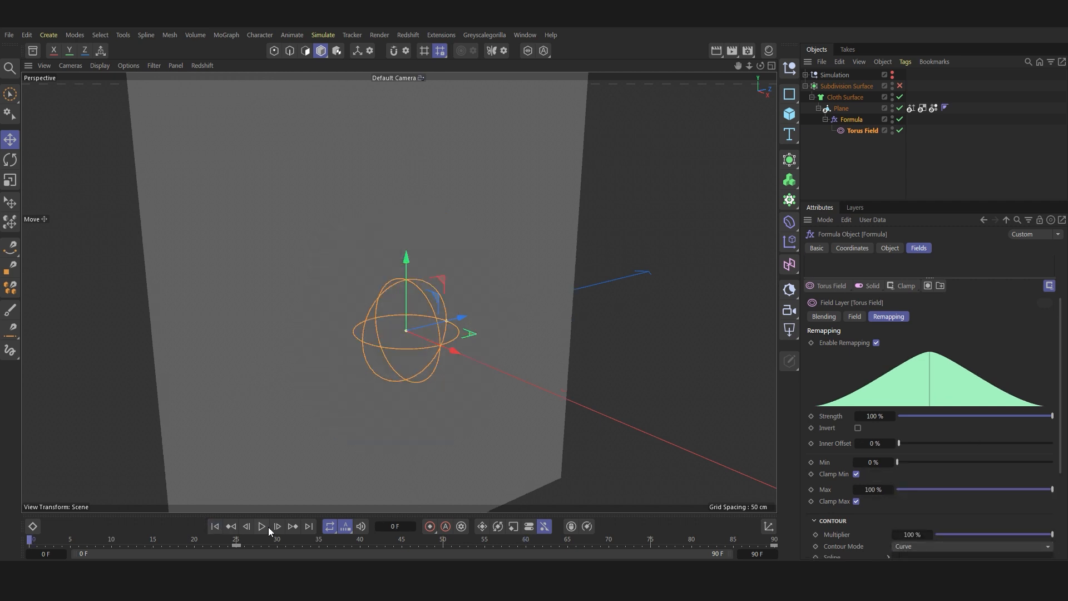
left_click(262, 526)
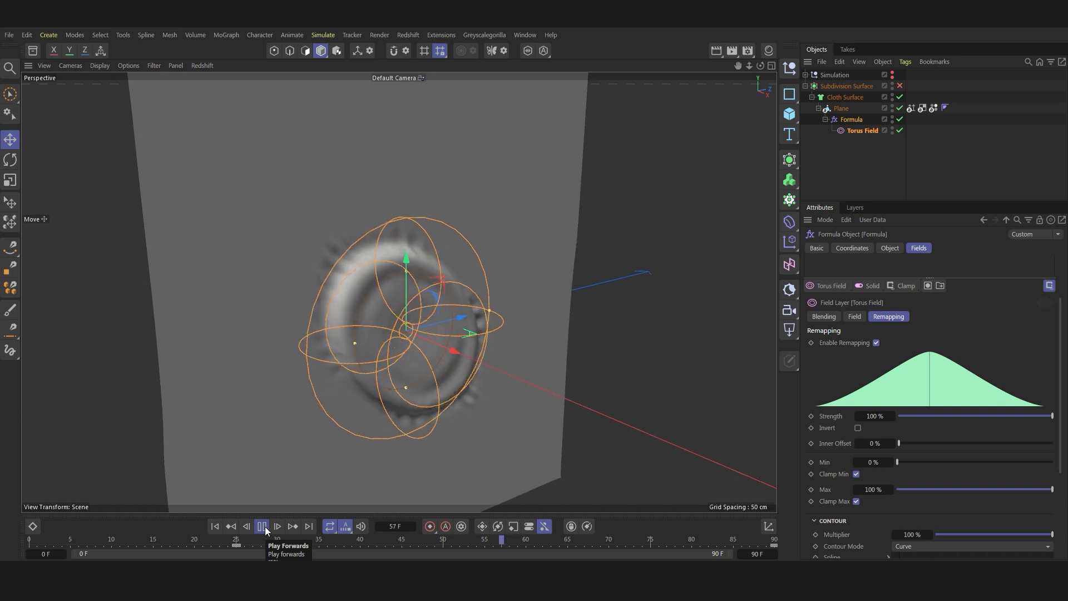
left_click(266, 530)
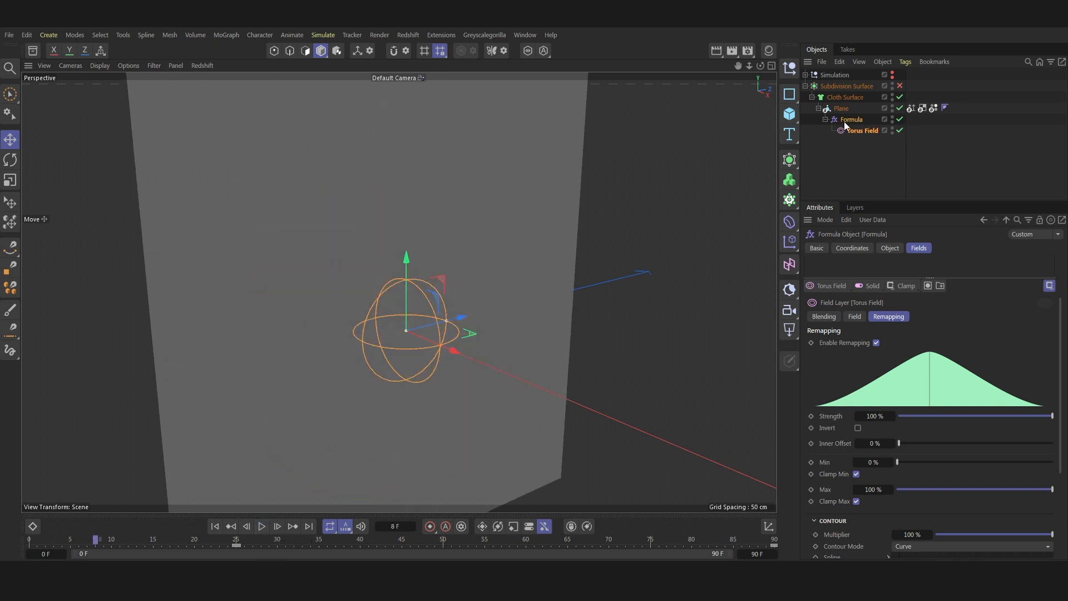
- Add a Displacer deformer under the Plane and load a Noise shader into it
left_click(825, 119)
left_click(849, 108)
left_click(789, 222)
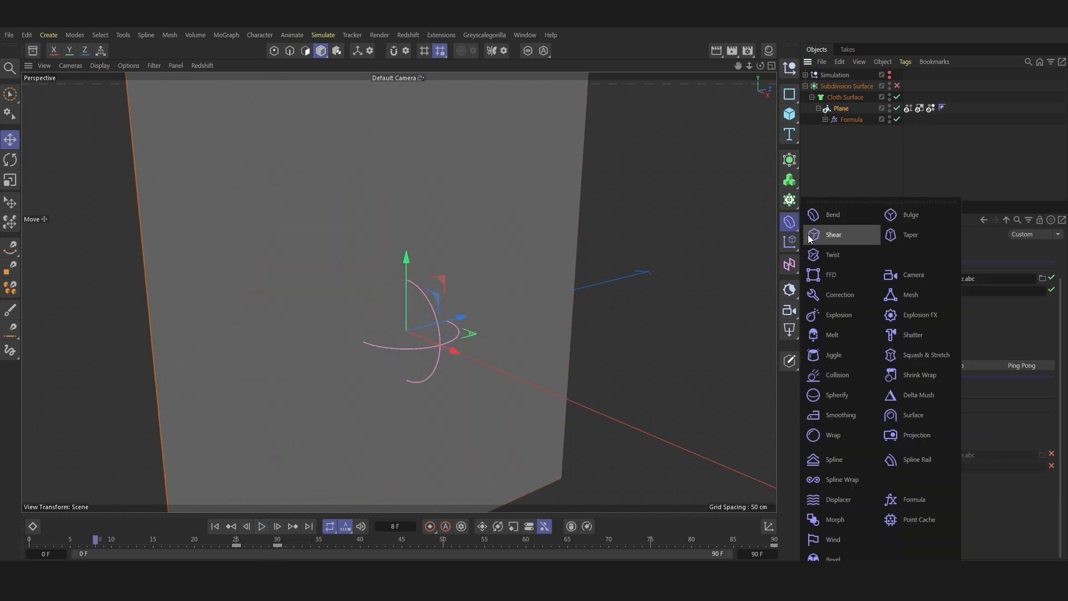
left_click(859, 500)
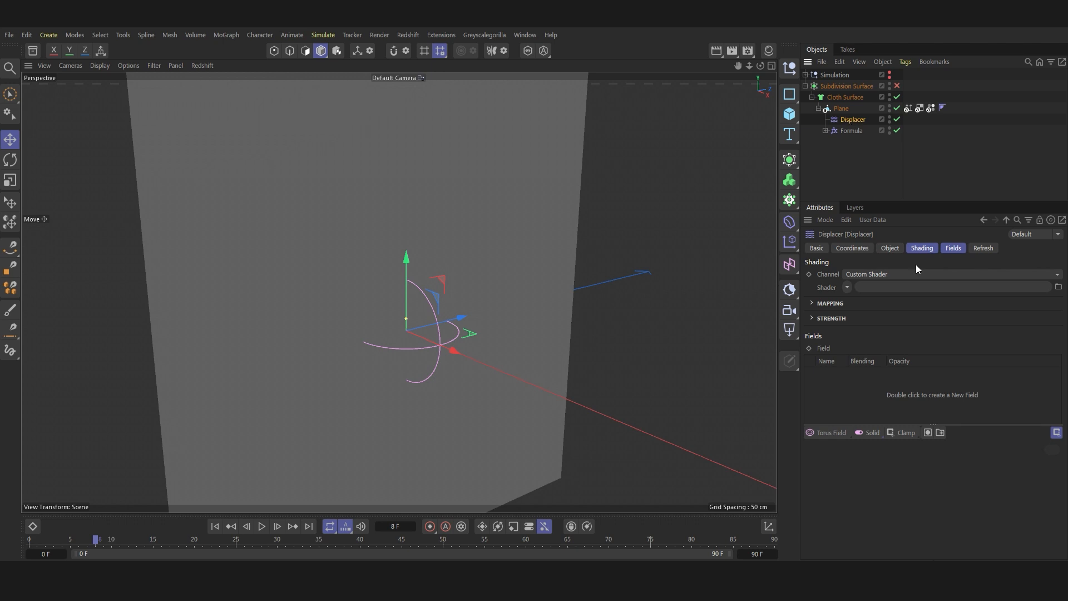
left_click(908, 250)
left_click(846, 286)
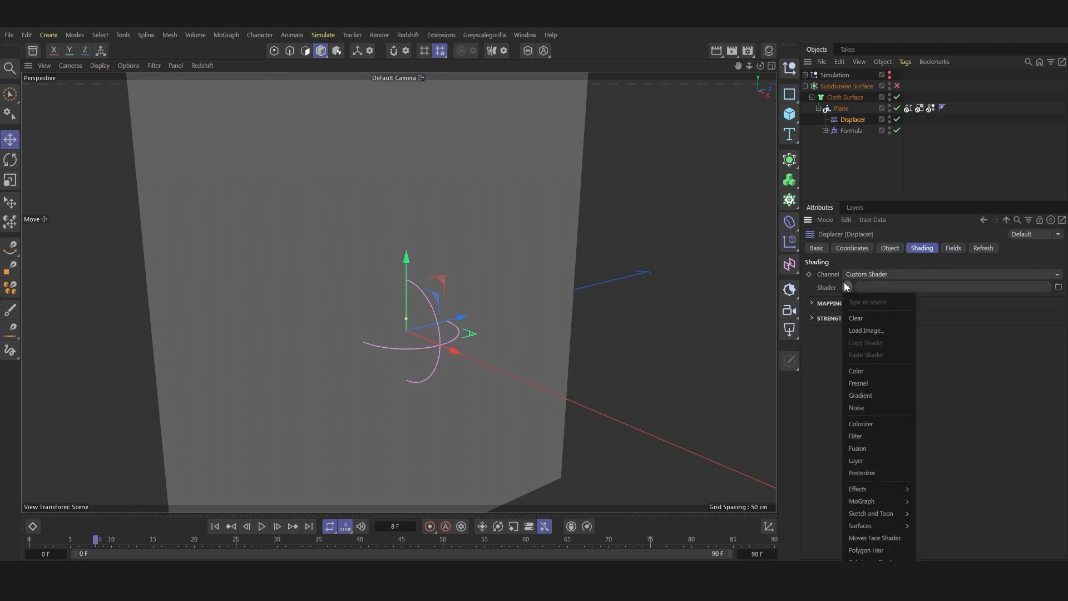
left_click(868, 410)
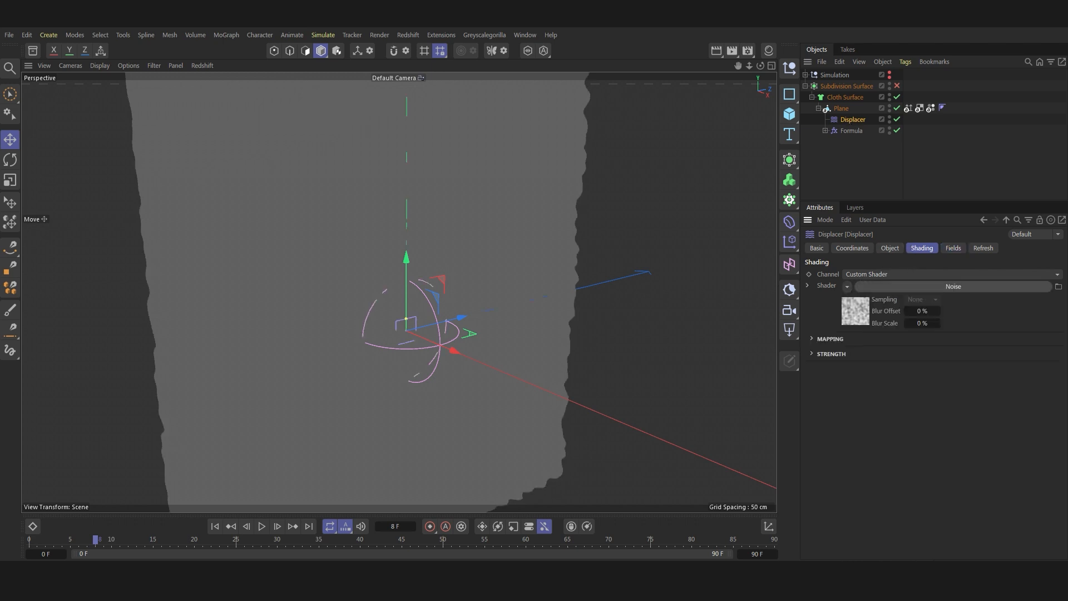
- Set the Displacer's Noise shader to a global scale of 330% and an animation speed of 1
left_click(945, 286)
double_click(893, 414)
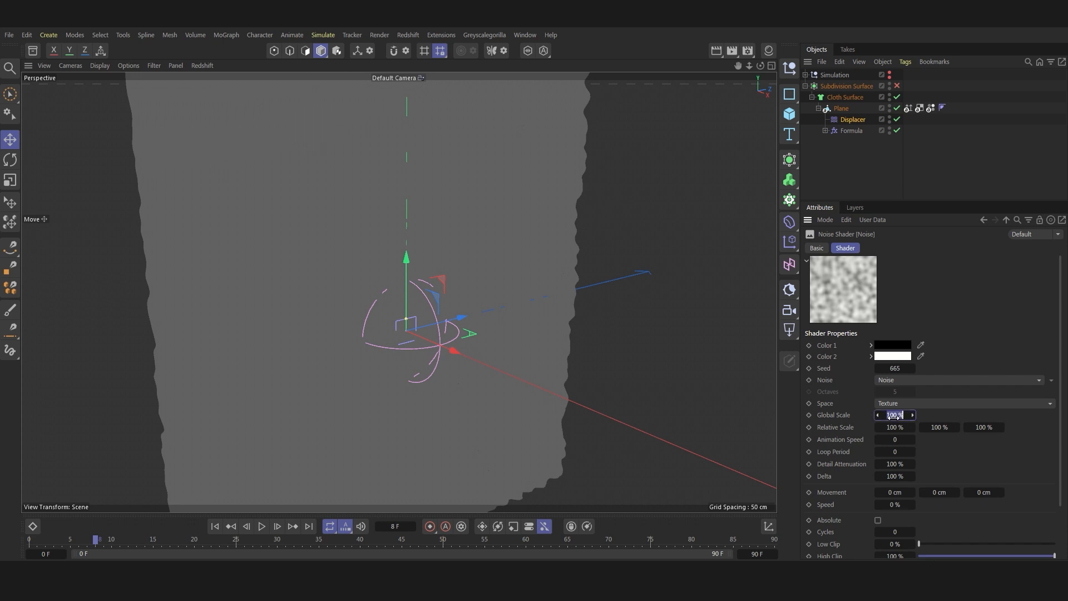
type("330")
key("Return")
left_click(897, 440)
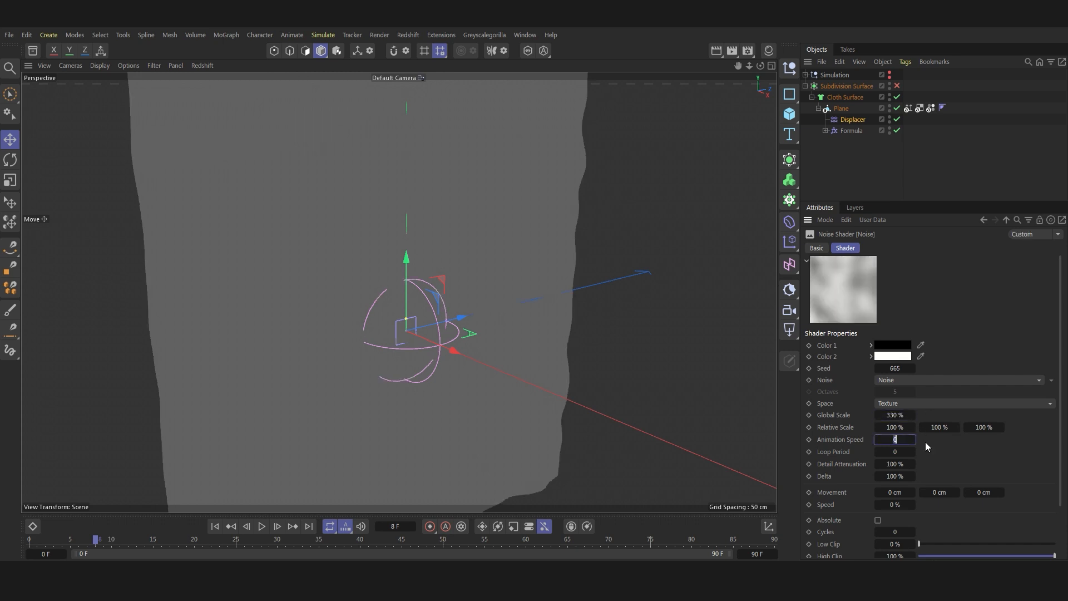
type("1")
key("Return")
- Keyframe the Displacer's strength at 0% on frame 25 and 100% on frame 30
left_click(853, 119)
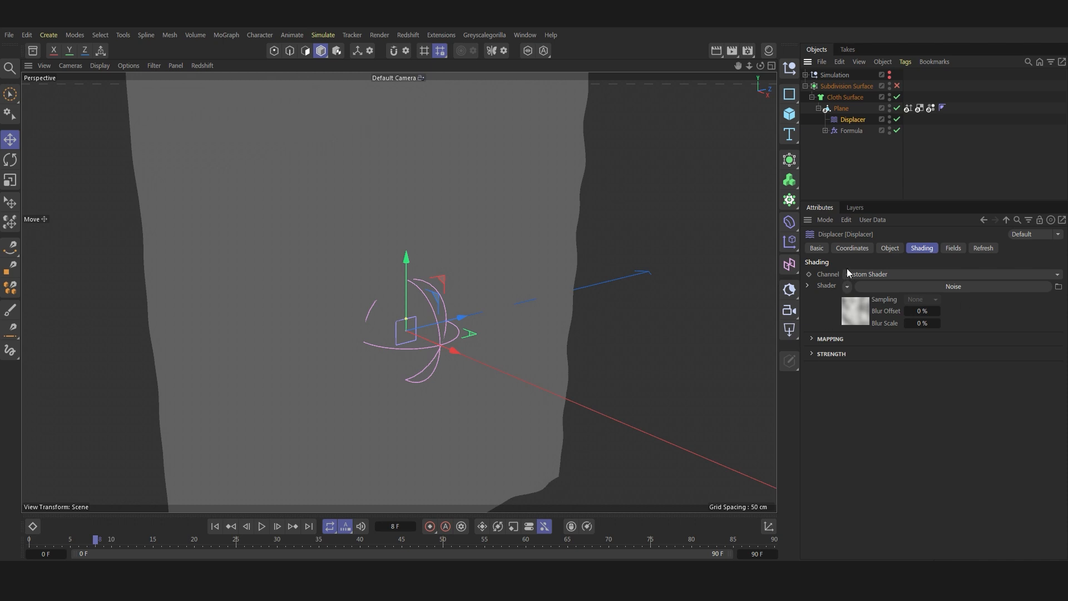
left_click(890, 247)
left_click(863, 293)
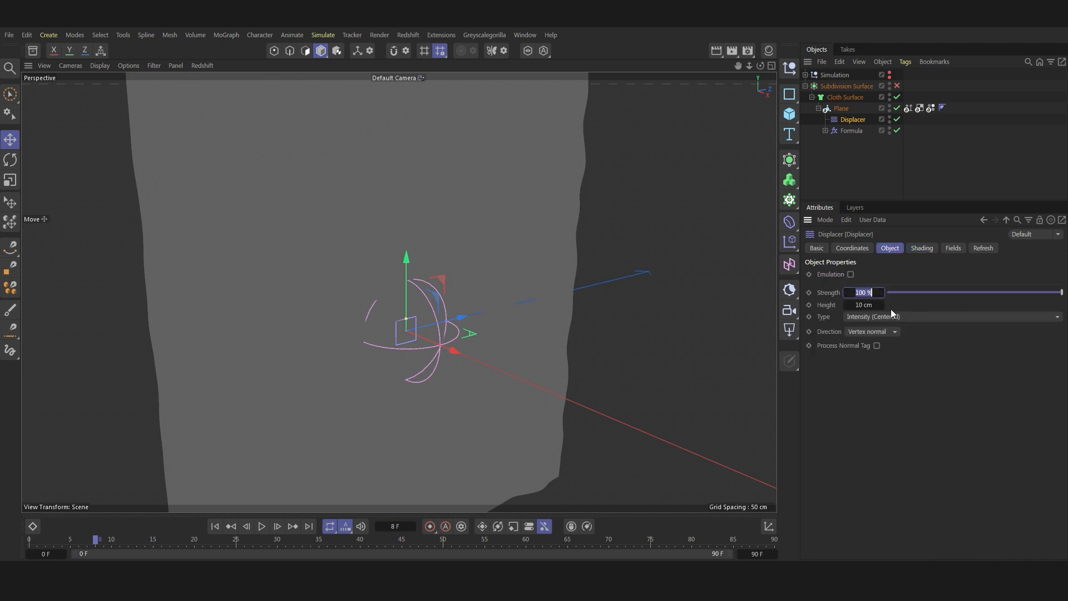
type("0")
key("Return")
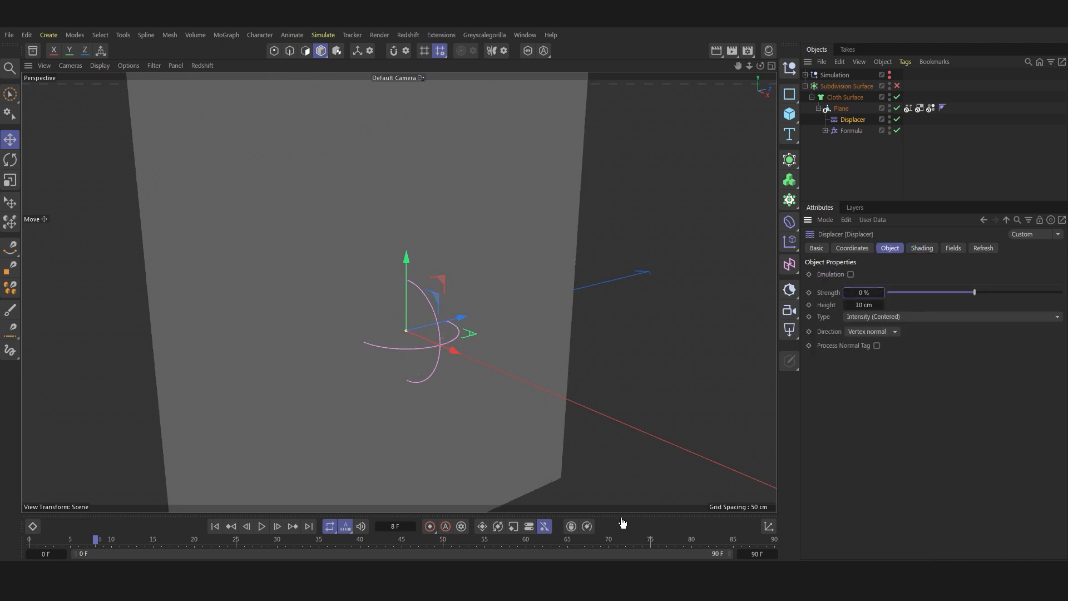
left_click(237, 540)
left_click(808, 292)
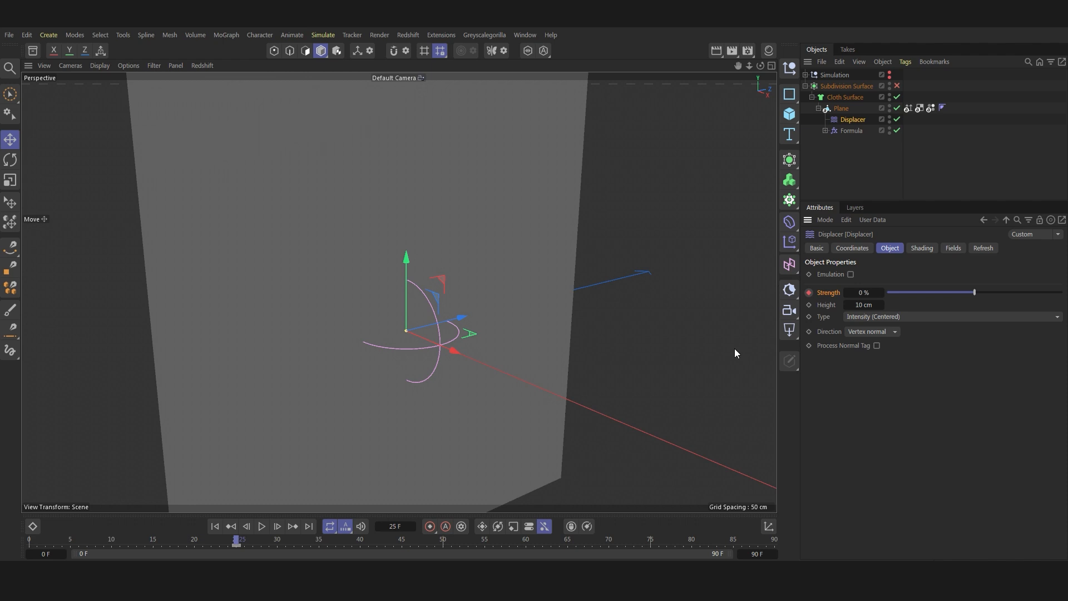
left_click(277, 540)
left_click(857, 293)
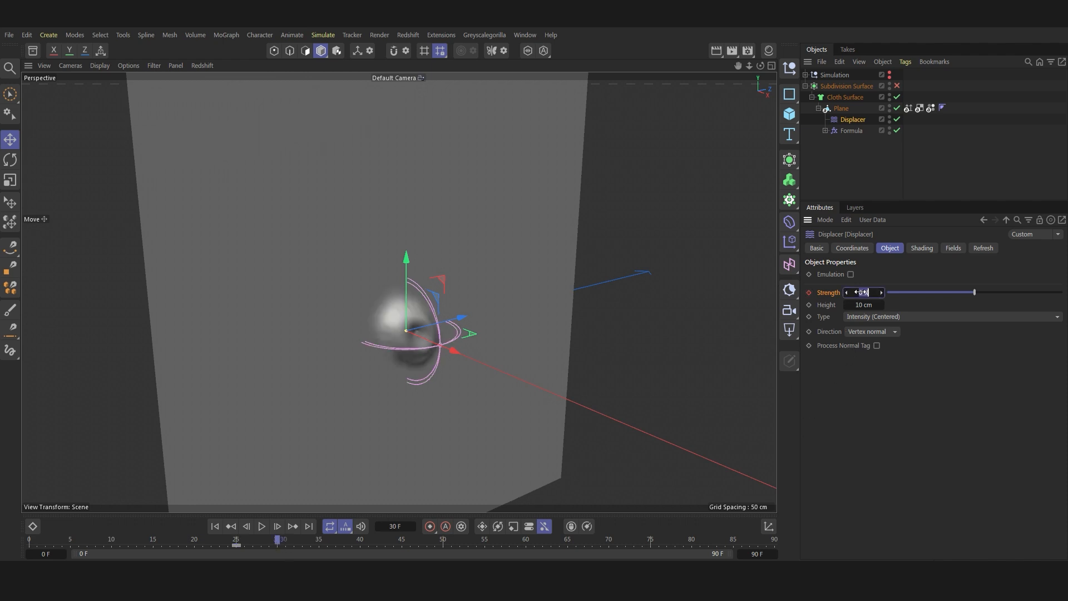
type("100")
key("Return")
left_click(808, 292)
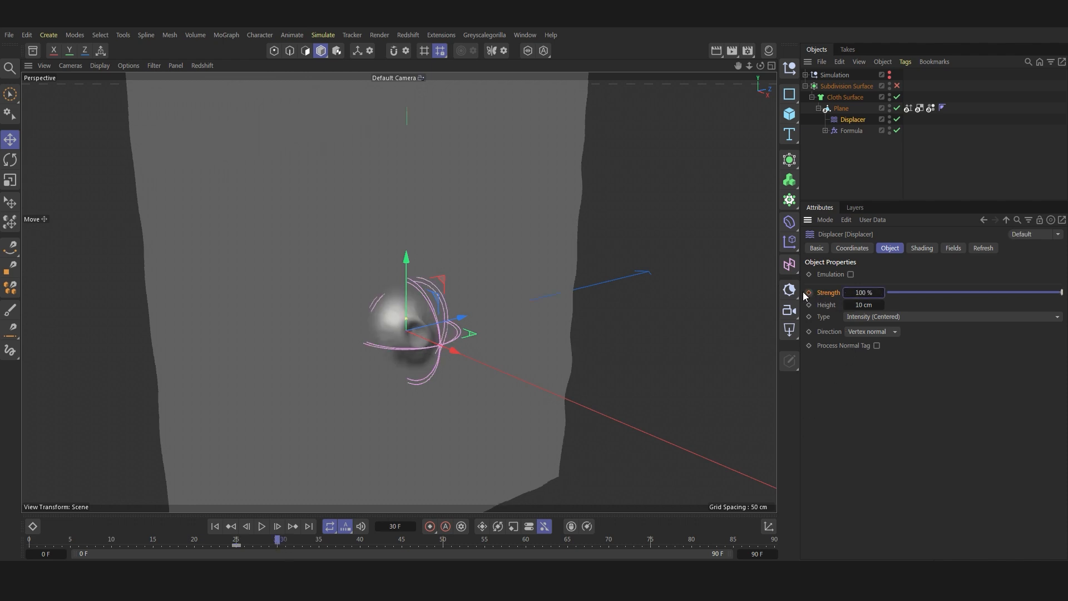
- Play the animation from the first frame to check the noise displacement on the cloth
left_click(218, 526)
left_click(261, 526)
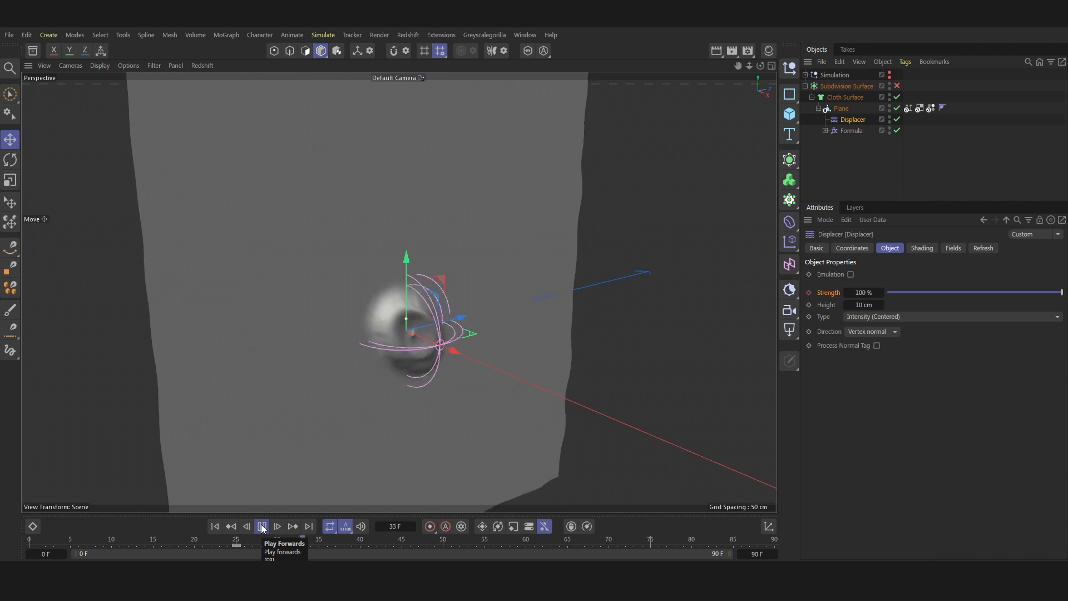
left_click(262, 526)
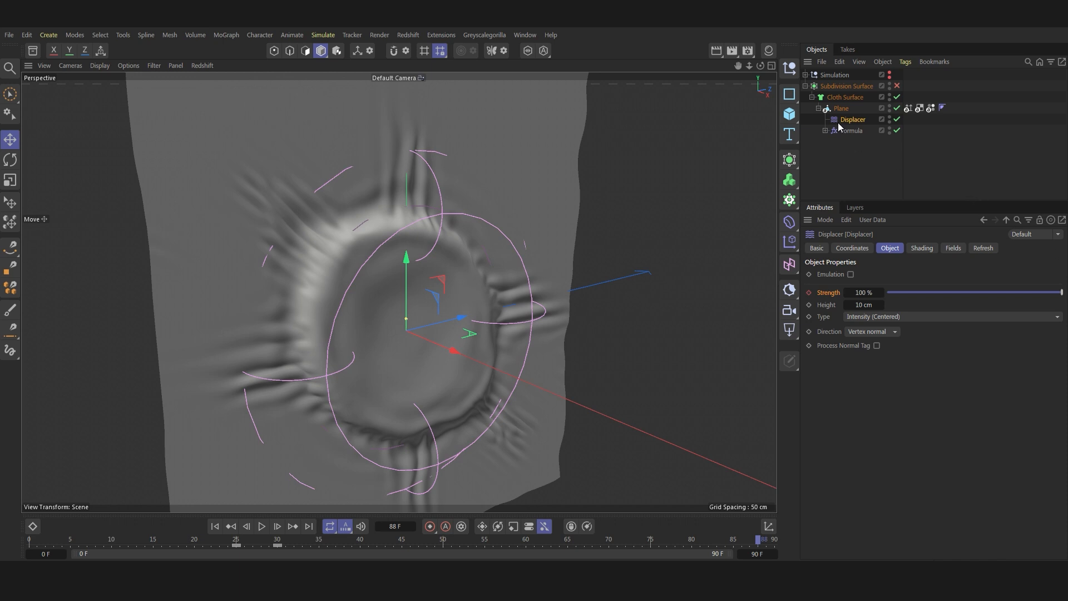
- Add a Torus Field to the Displacer's falloff fields and set its contour mode to Curve
left_click(981, 248)
left_click(953, 248)
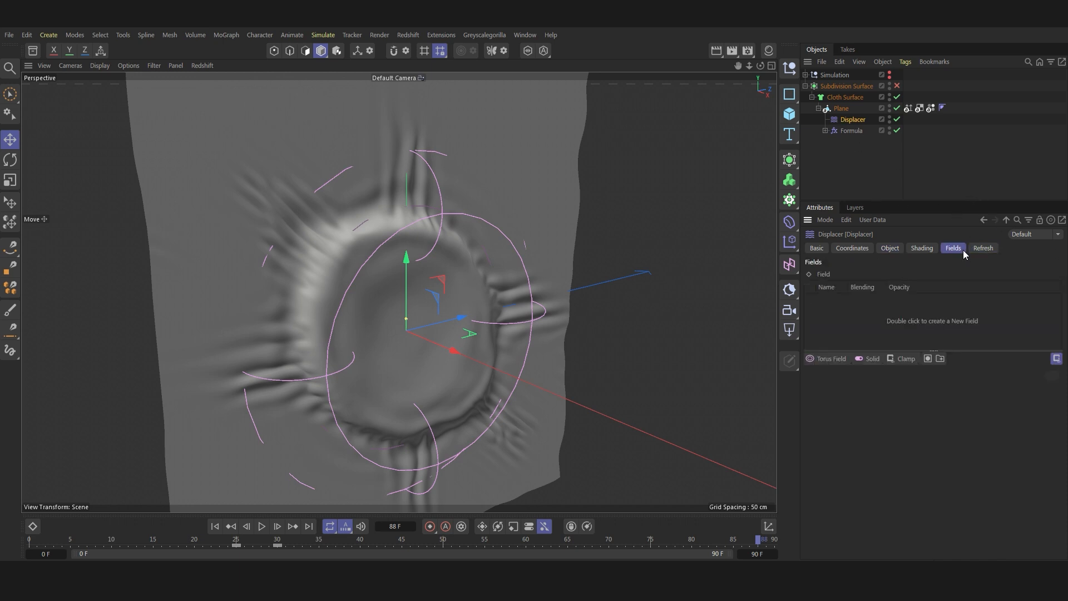
left_click(826, 359)
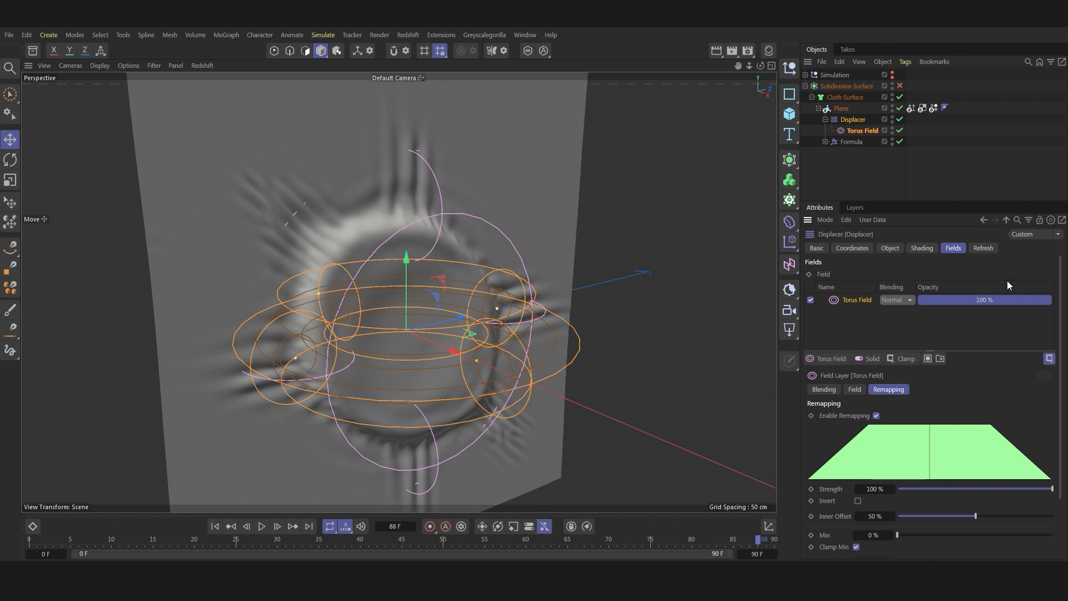
scroll(960, 401, "down", 2)
left_click(904, 542)
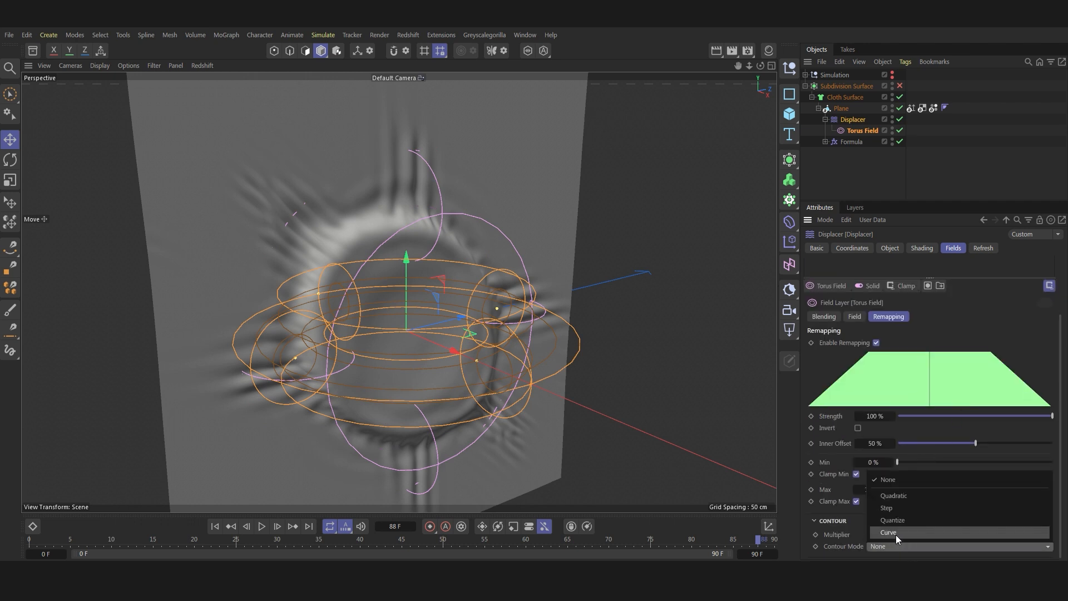
left_click(895, 535)
- Set the Displacer's Torus Field to a radius of 0 cm and a thickness of 8 cm
left_click(854, 316)
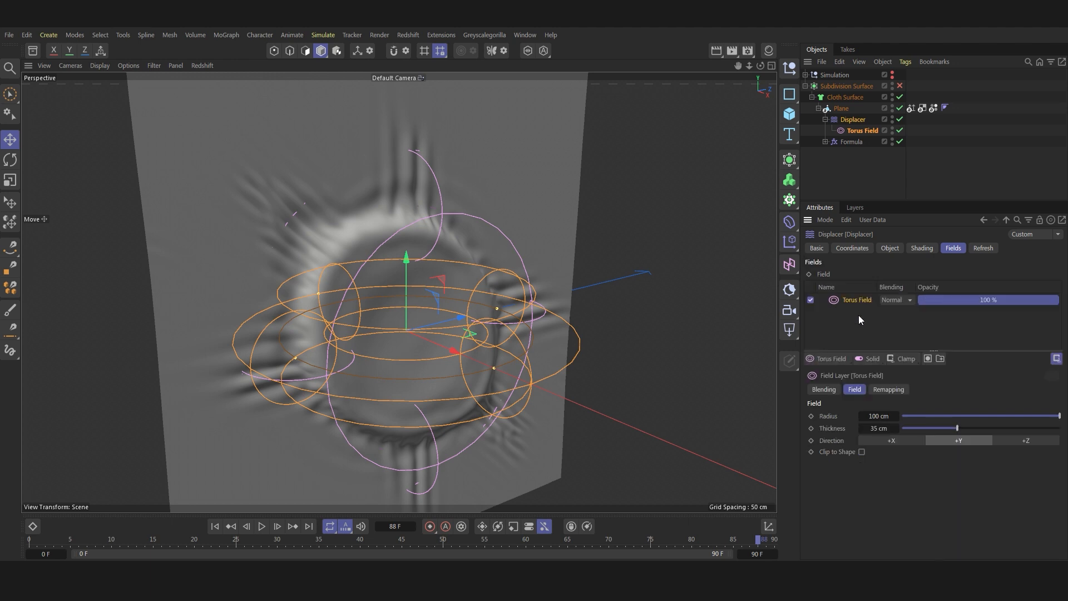
left_click(878, 415)
type("0")
left_click(878, 428)
type("8")
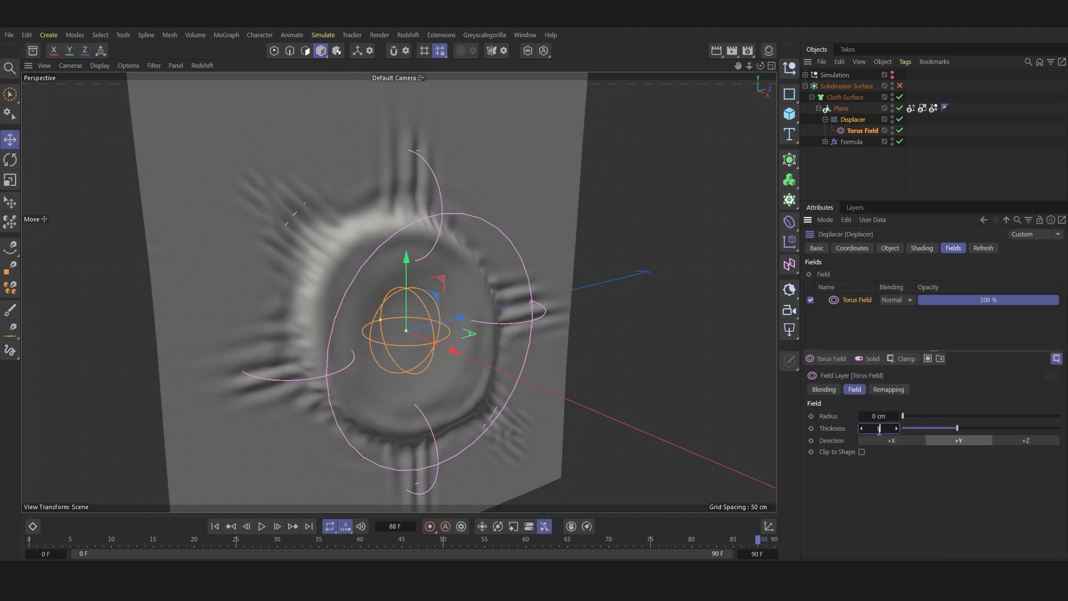
key("Return")
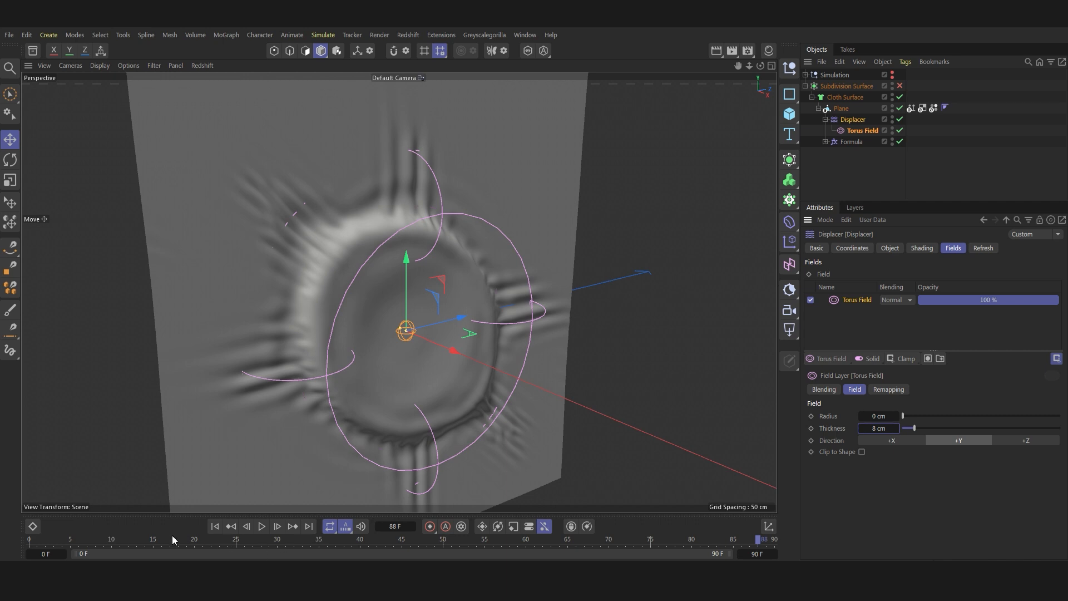
- Keyframe the radius of the Displacer's Torus Field at 0 cm on frame 15 and 100 cm on frame 65
left_click(157, 542)
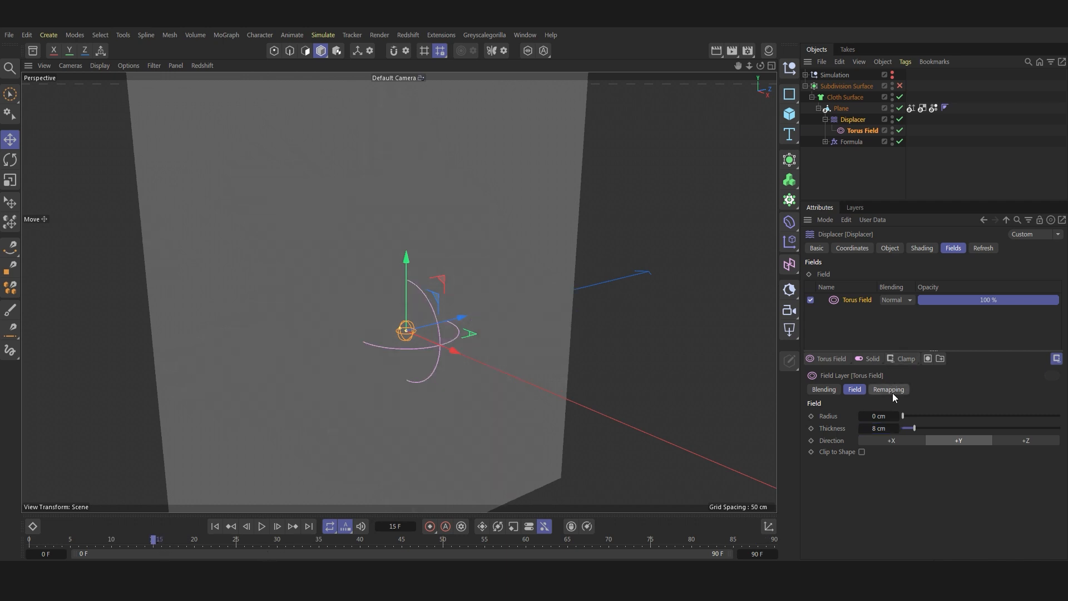
left_click(811, 416)
left_click(566, 542)
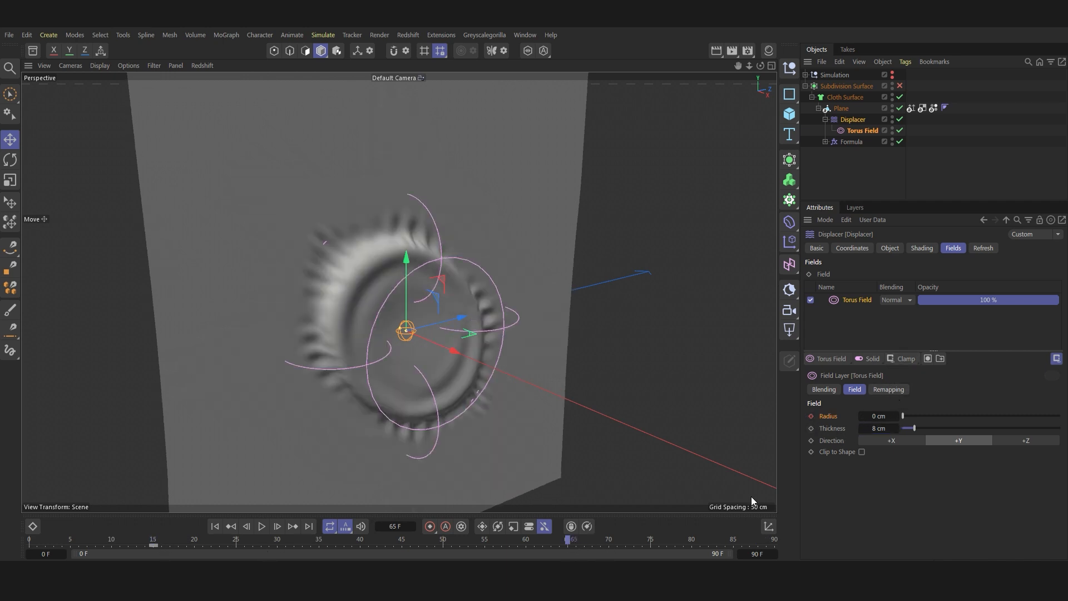
left_click(872, 418)
type("100")
key("Return")
left_click(811, 416)
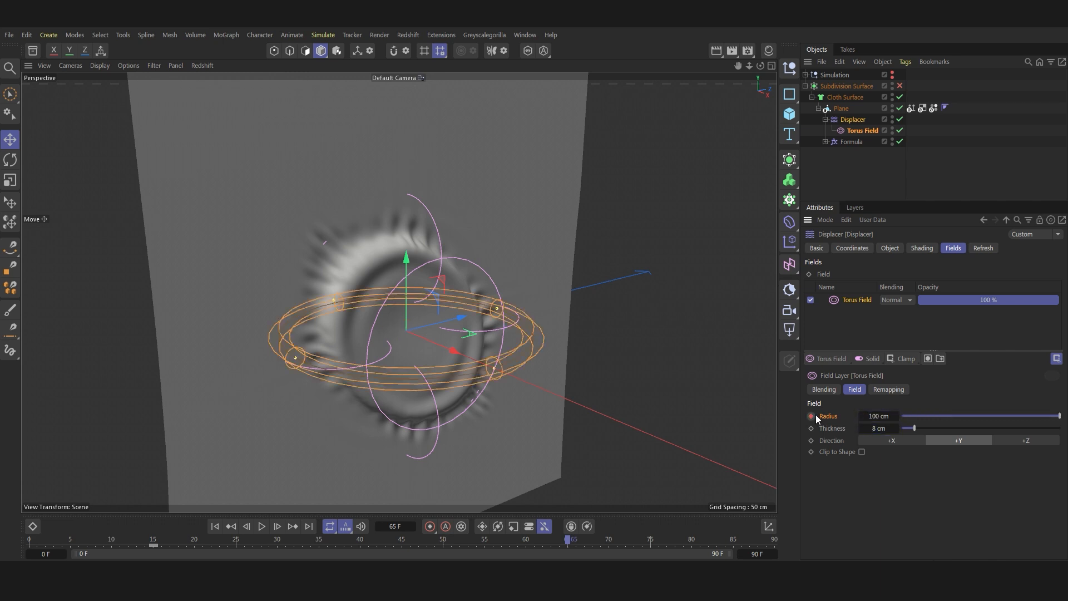
- Set the Displacer's Torus Field direction to +X and play the animation to check the displacement
left_click(886, 442)
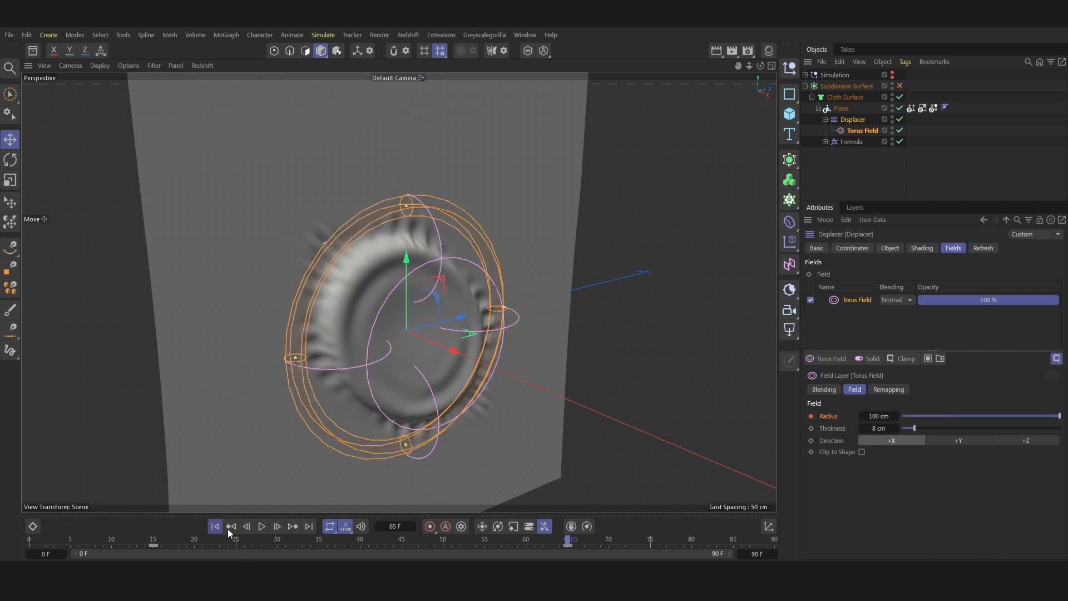
left_click(267, 525)
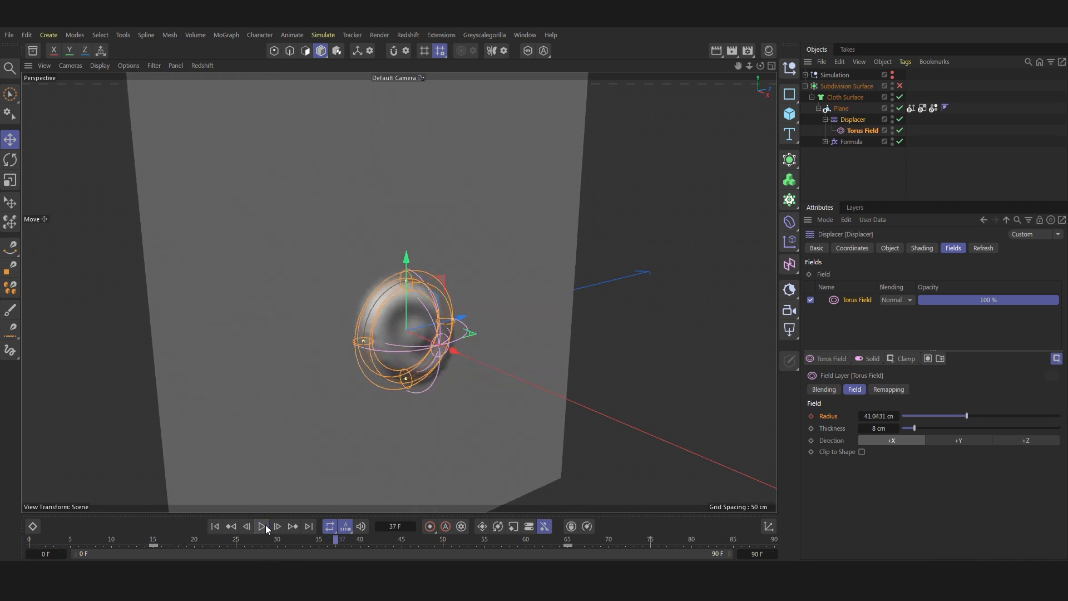
left_click(266, 526)
- Duplicate the Displacer and name the copy Displacer 02 and the original Displacer 01
left_click(842, 119)
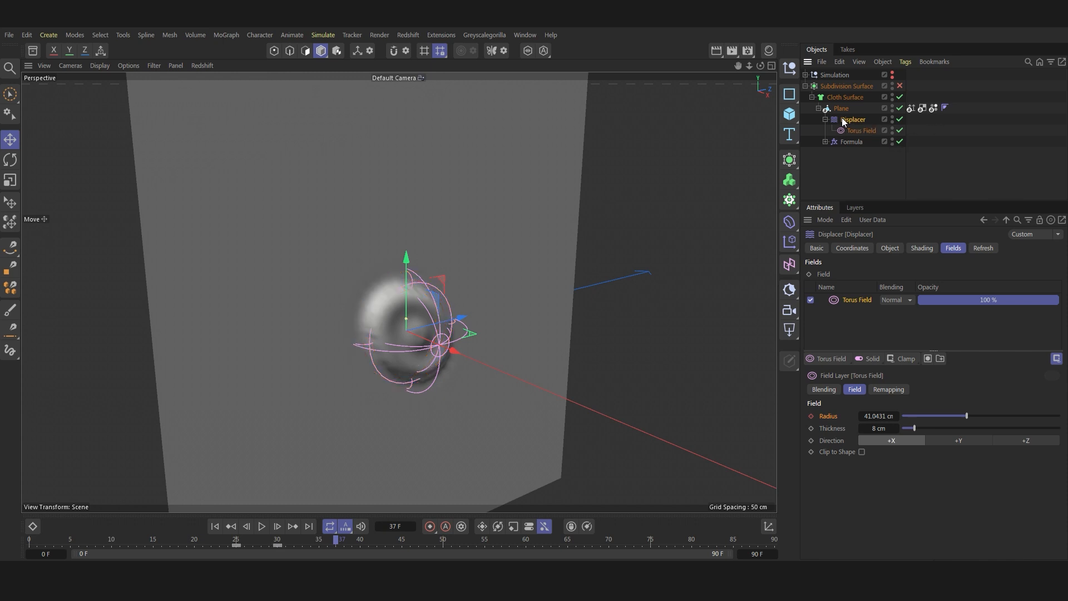
left_click(890, 248)
key("ctrl+c")
key("ctrl+v")
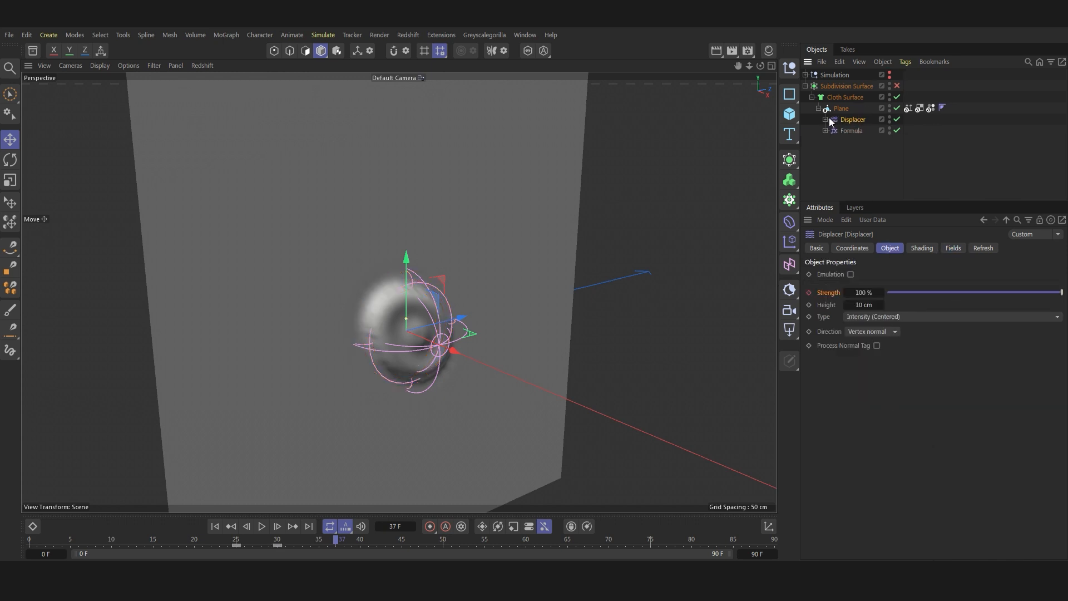
left_click(880, 120)
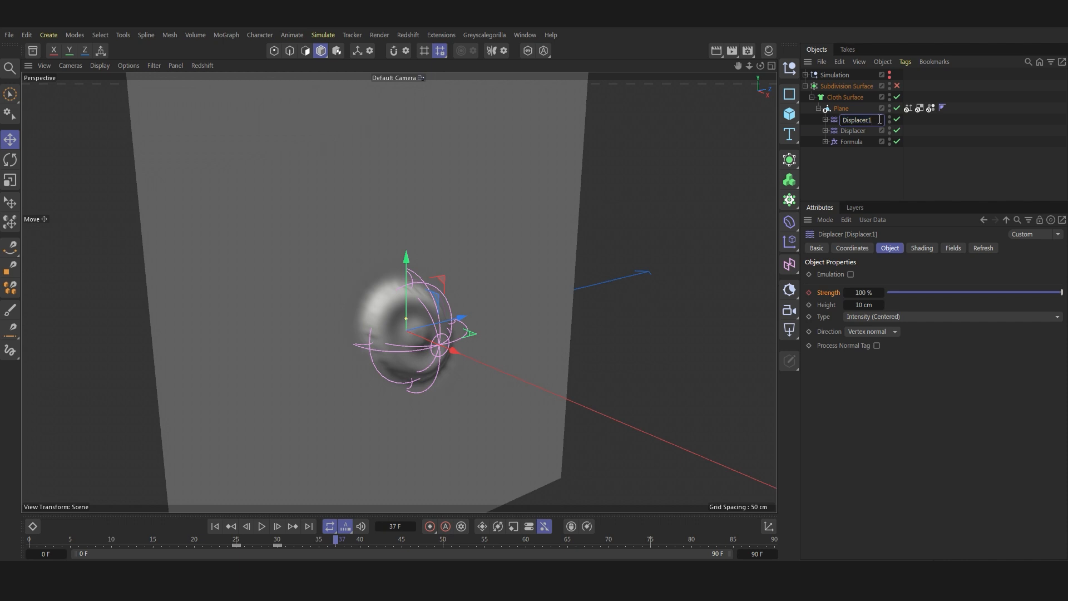
type("02")
left_click(862, 134)
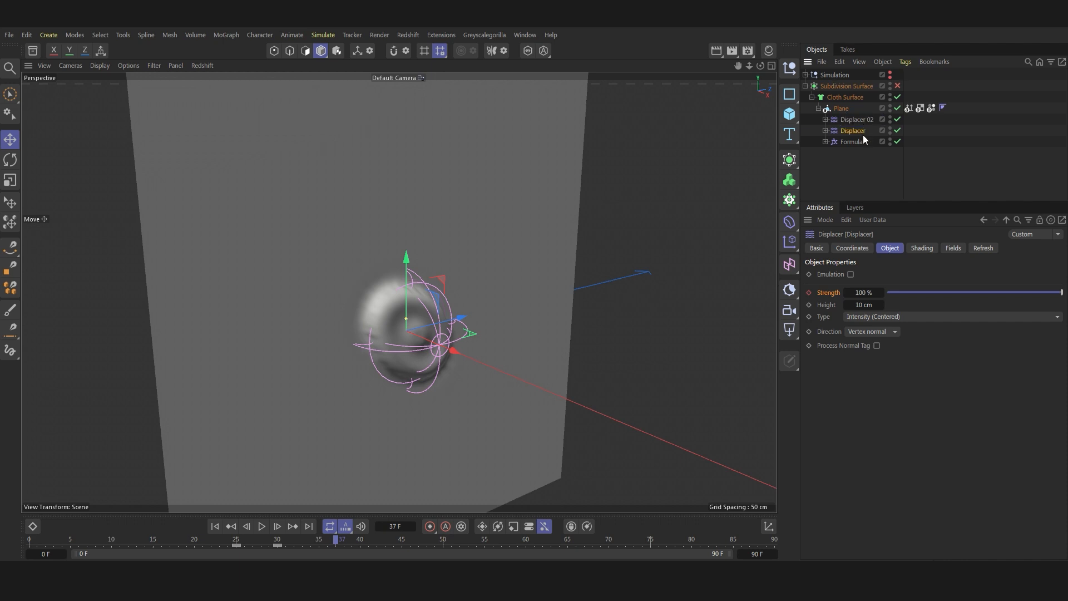
double_click(877, 131)
type("1")
key("Return")
- Set the global scale of Displacer 02's Noise shader to 100%
left_click(825, 119)
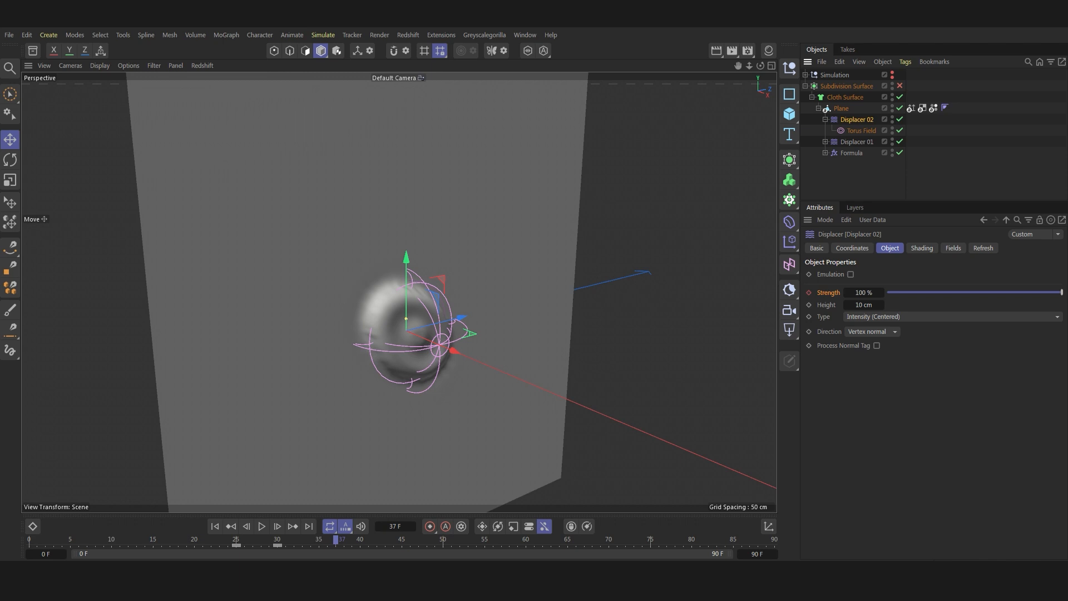
left_click(863, 305)
left_click(855, 120)
left_click(921, 248)
left_click(1013, 311)
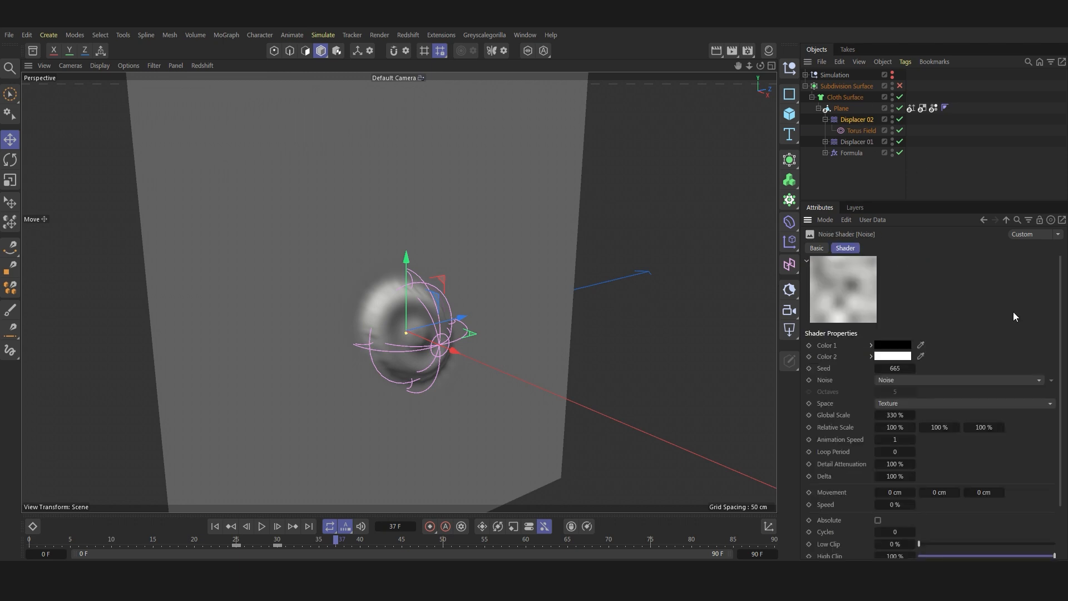
left_click(891, 415)
type("100")
key("Return")
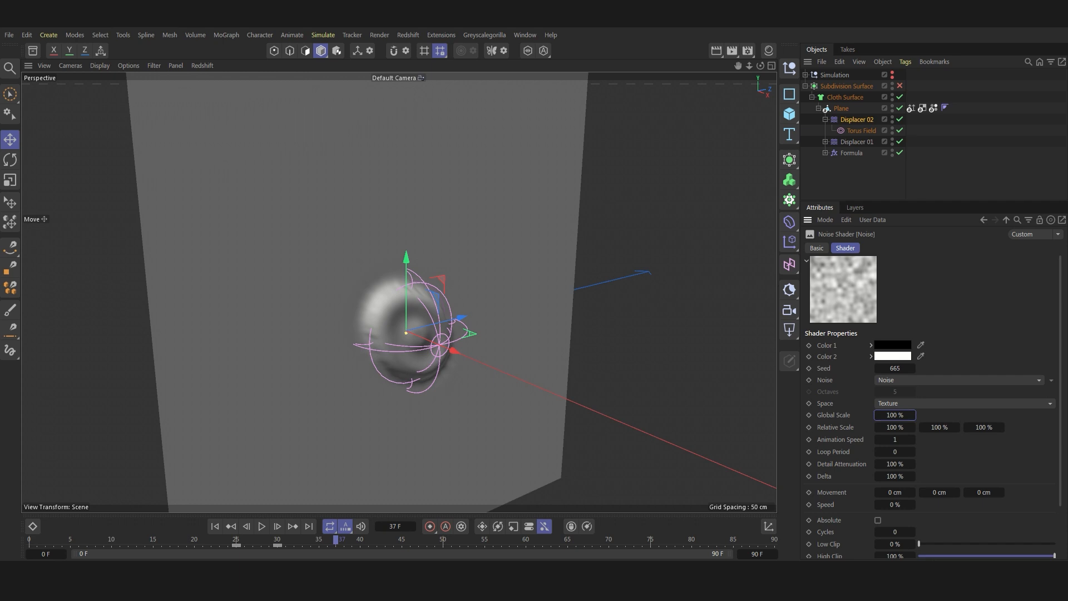
- Go to frame 15 and replace the field layer in Displacer 02 with the Torus Field nested under it
left_click(851, 131)
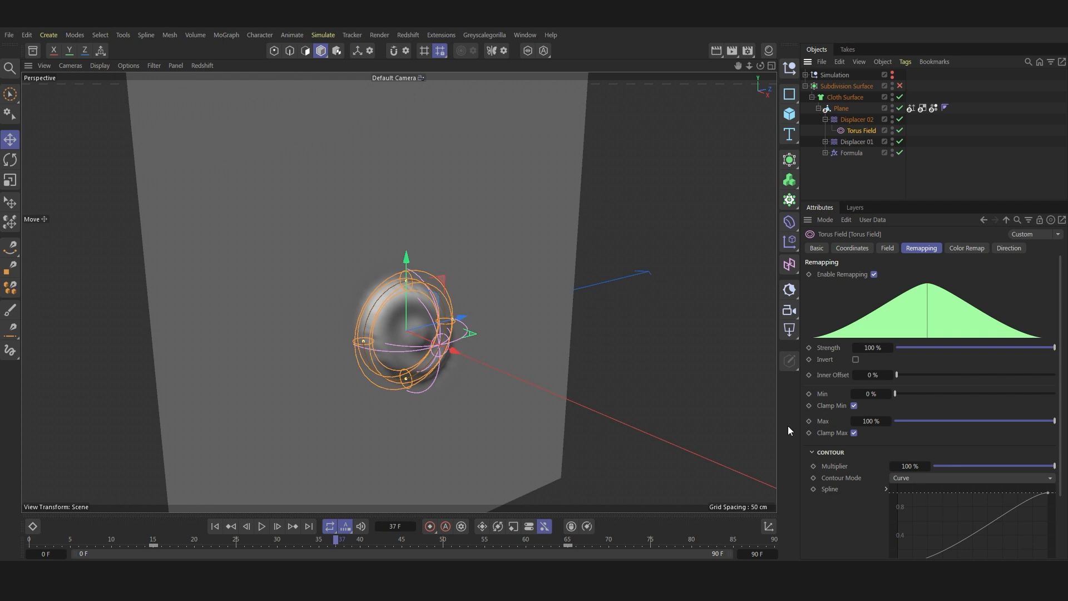
left_click(153, 542)
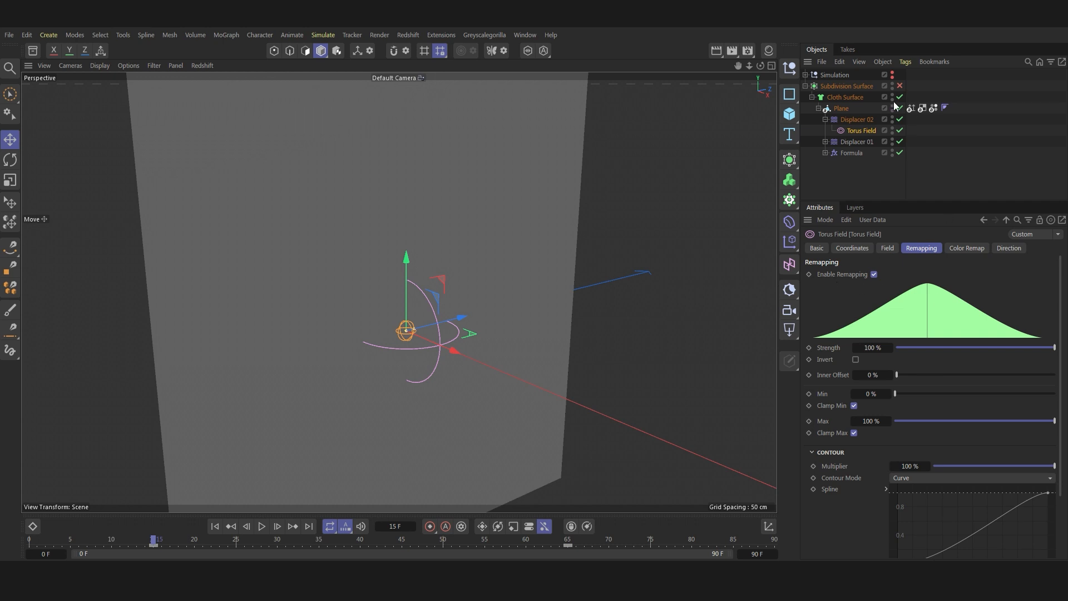
left_click(851, 119)
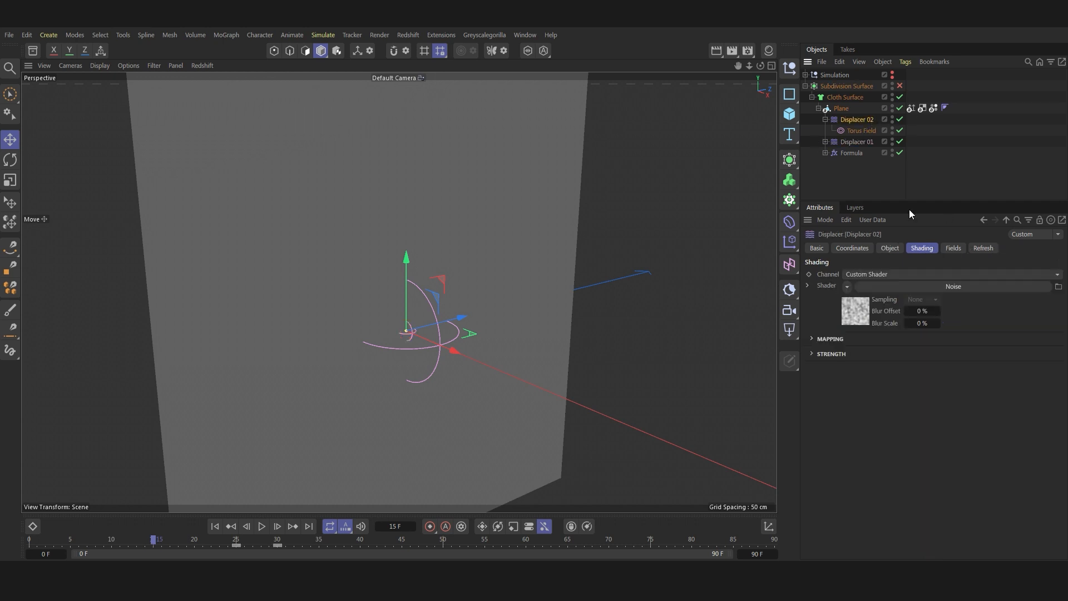
left_click(981, 248)
left_click(954, 248)
left_click(852, 302)
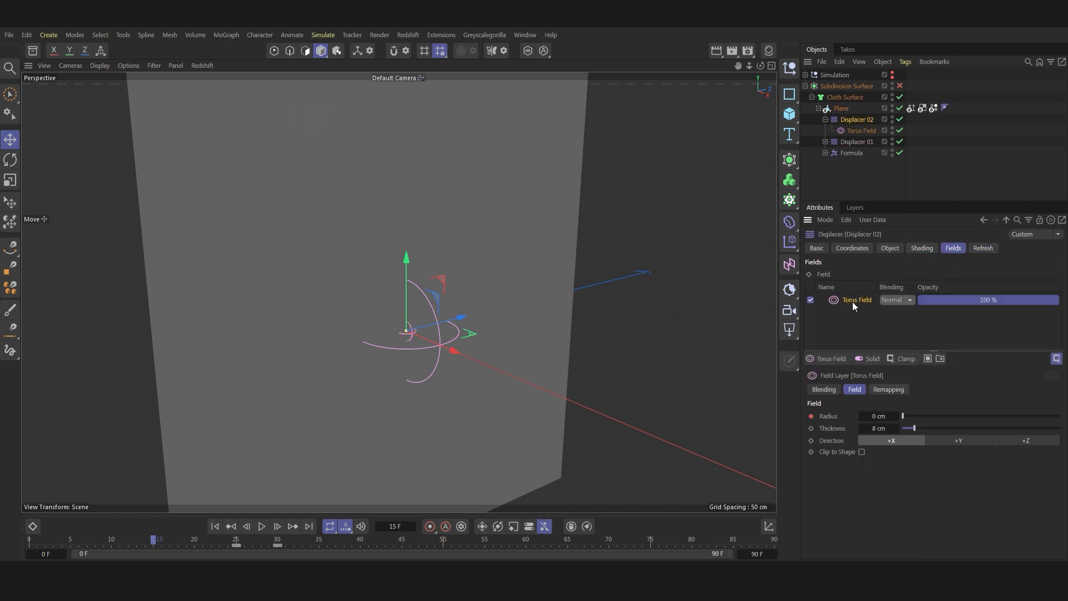
key("Delete")
left_click_drag(861, 131, 847, 307)
- Set the thickness of Displacer 02's Torus Field to 21 cm
left_click(861, 130)
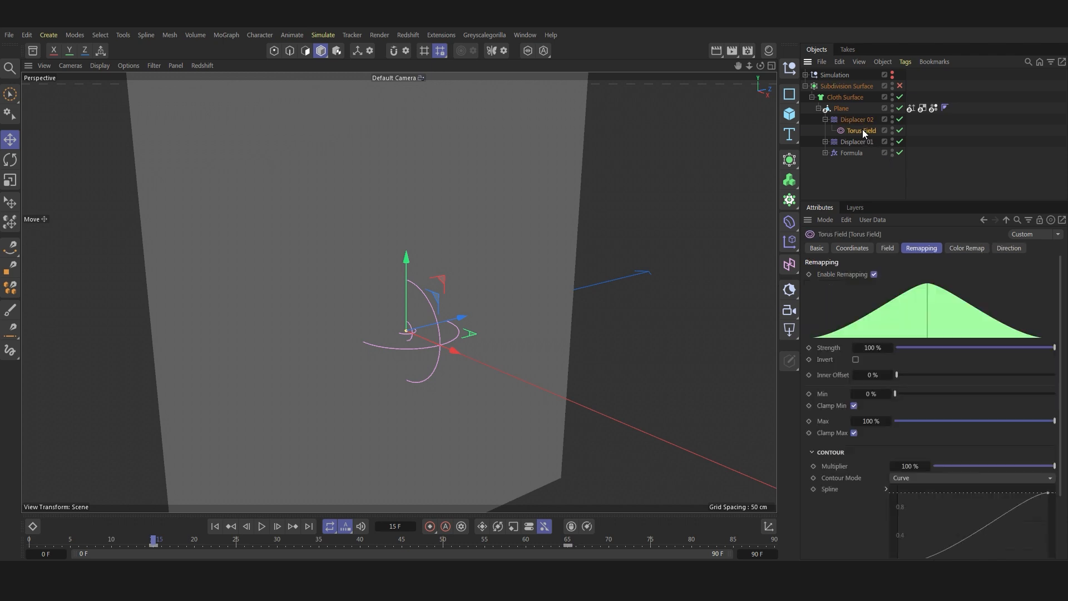
left_click(887, 248)
double_click(873, 302)
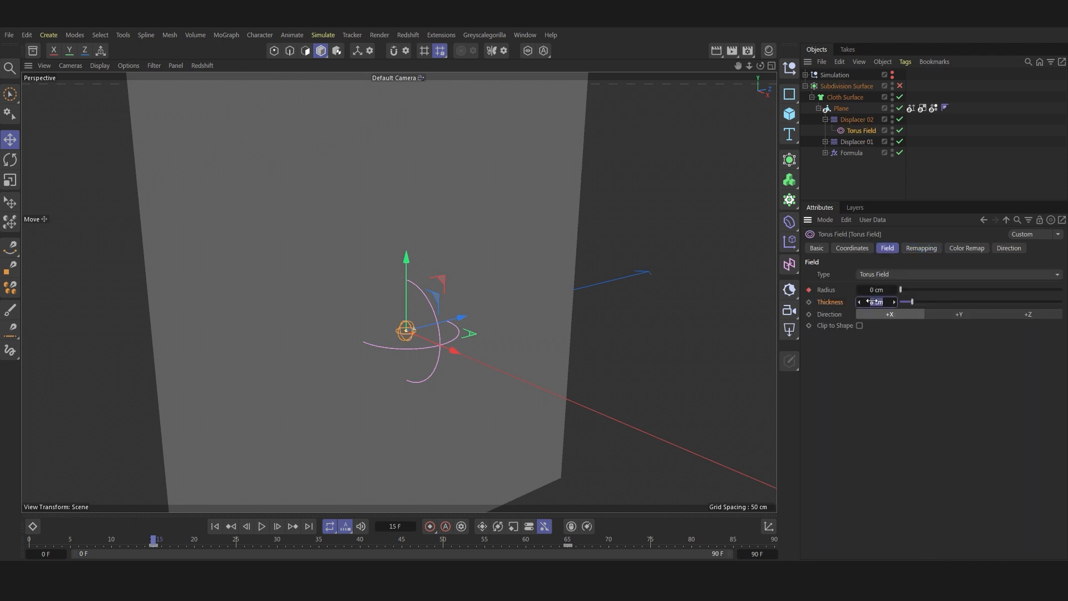
type("21")
key("Return")
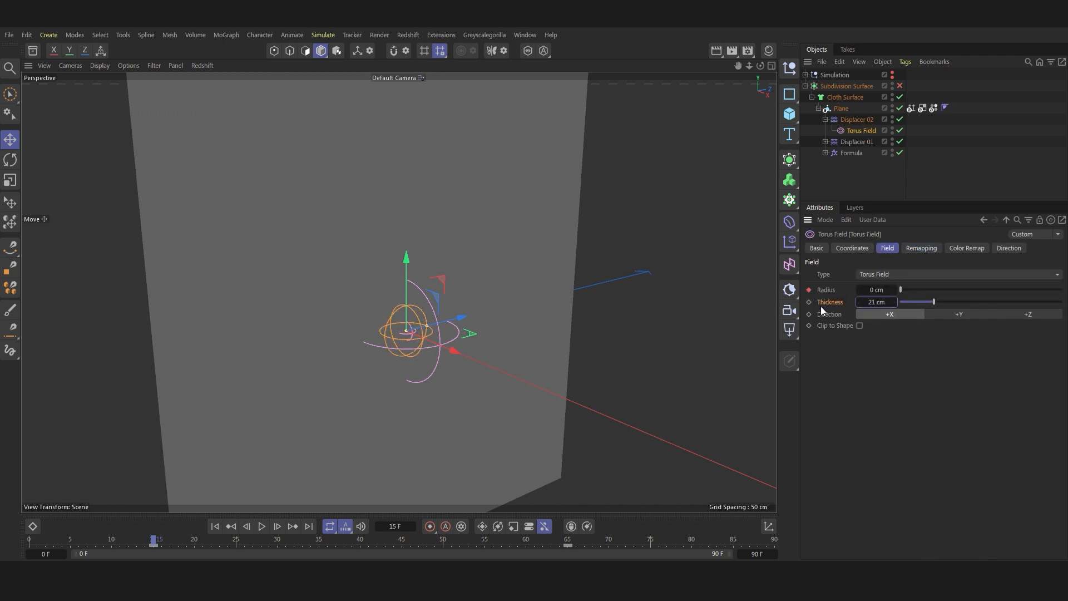
- Change the radius keyframe of Displacer 02's Torus Field on frame 65 to 56 cm
left_click(569, 540)
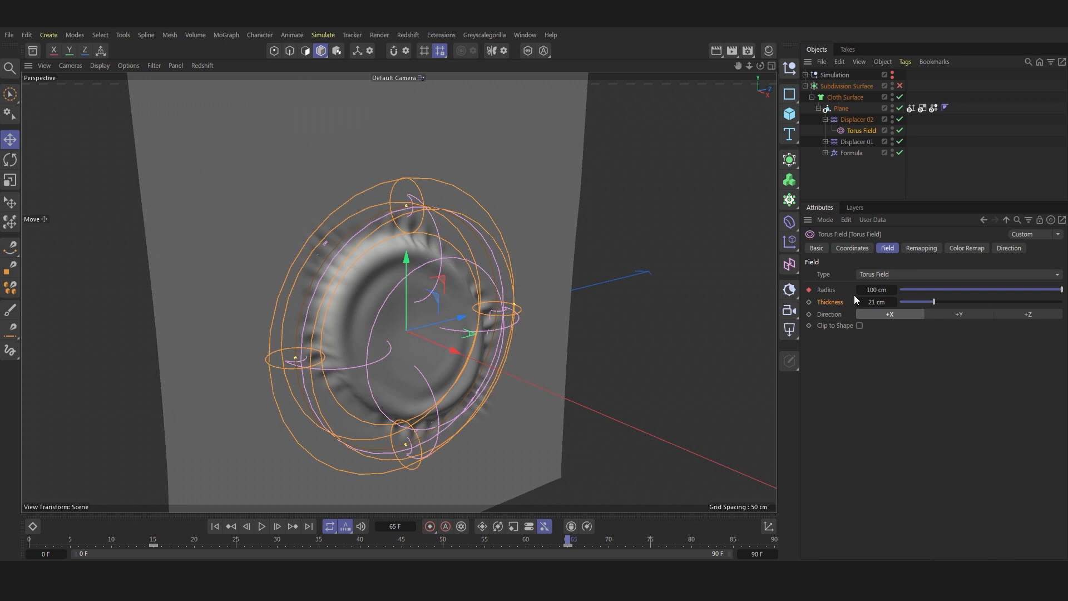
double_click(885, 290)
type("56")
key("Return")
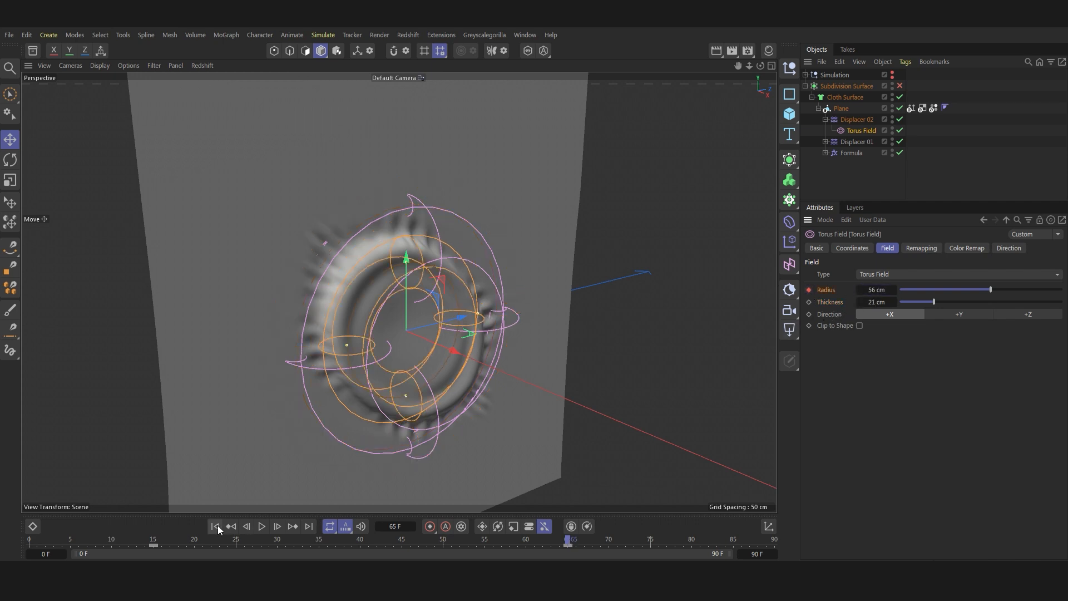
- Enable the Subdivision Surface and play the animation from the first frame to check both displacements
left_click(215, 526)
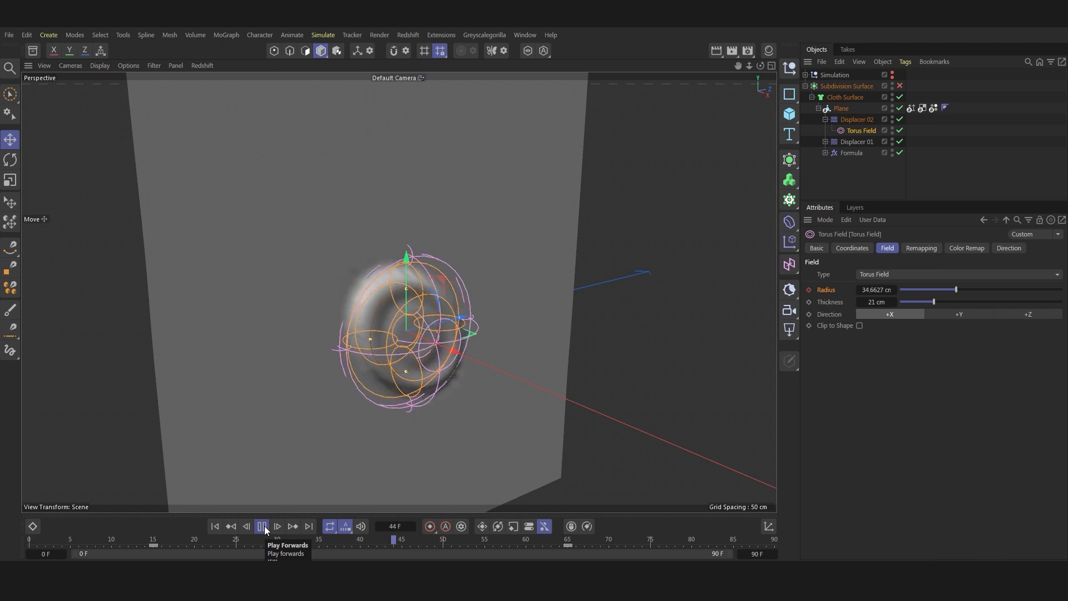
left_click(262, 527)
left_click(899, 86)
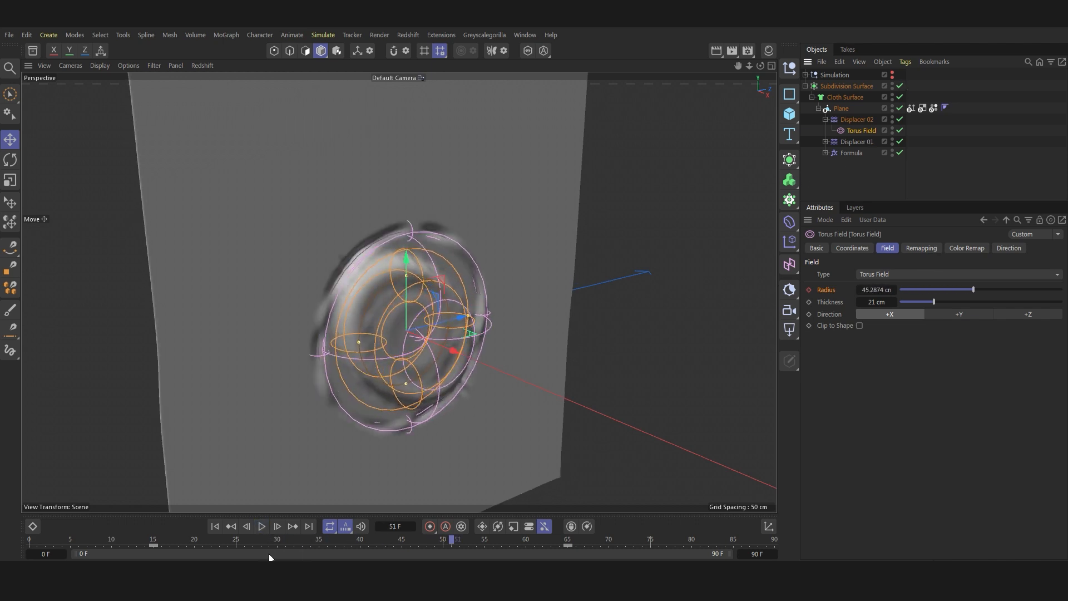
left_click(215, 527)
left_click(262, 526)
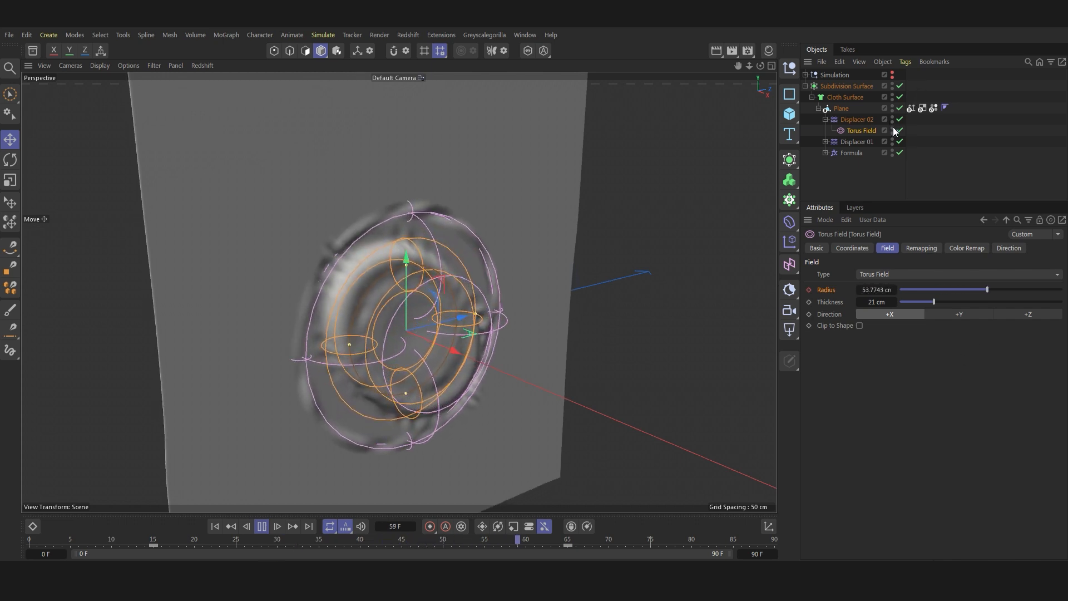
left_click(263, 526)
- Hide deformers and fields in the viewport, then play the animation with nothing selected
left_click(152, 66)
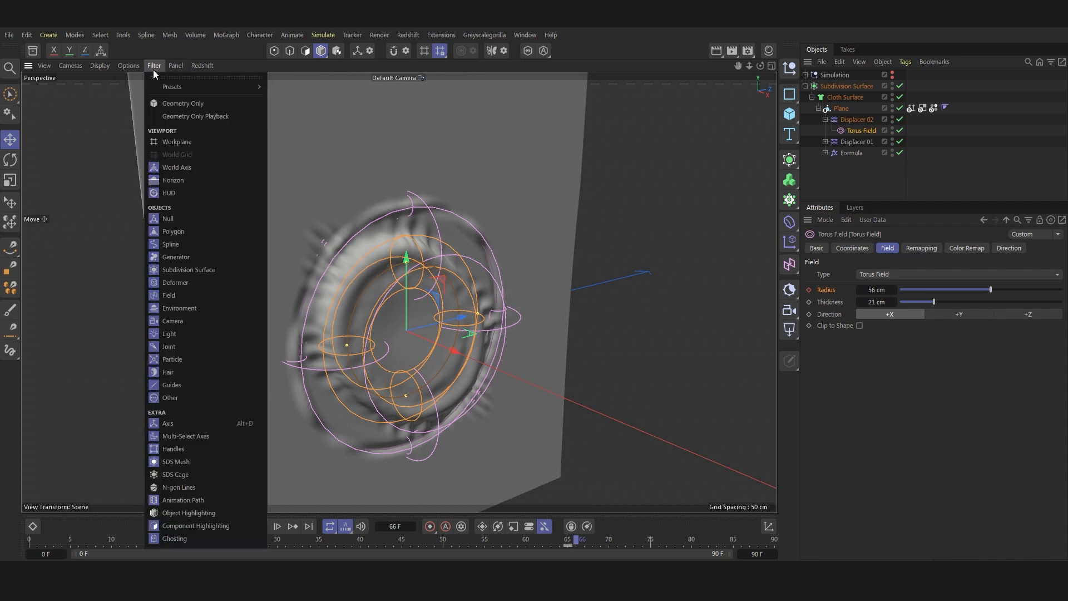
left_click(166, 281)
left_click(154, 65)
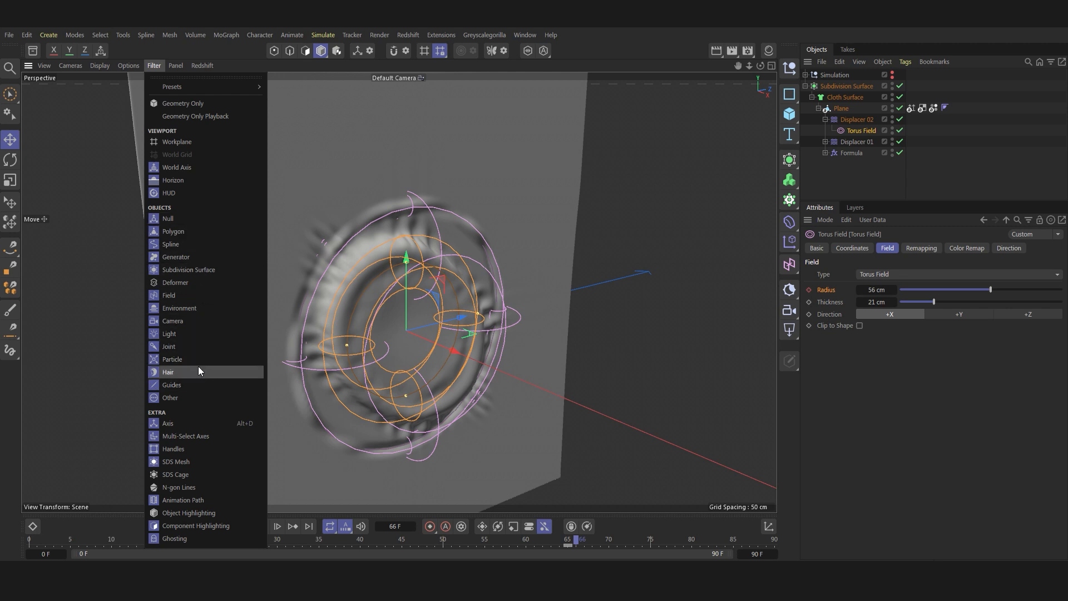
left_click(196, 296)
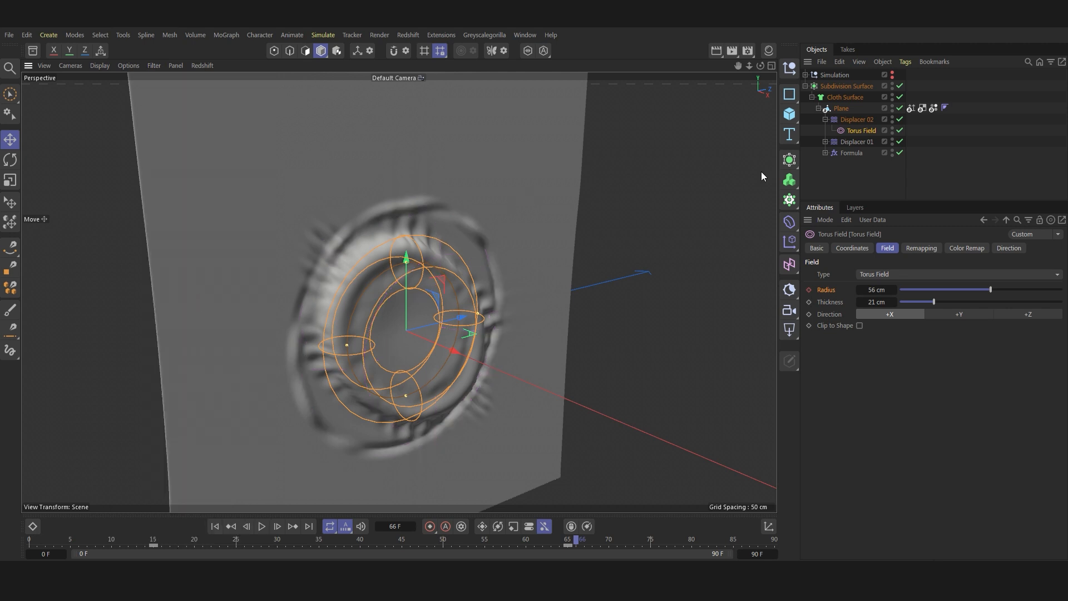
left_click(957, 162)
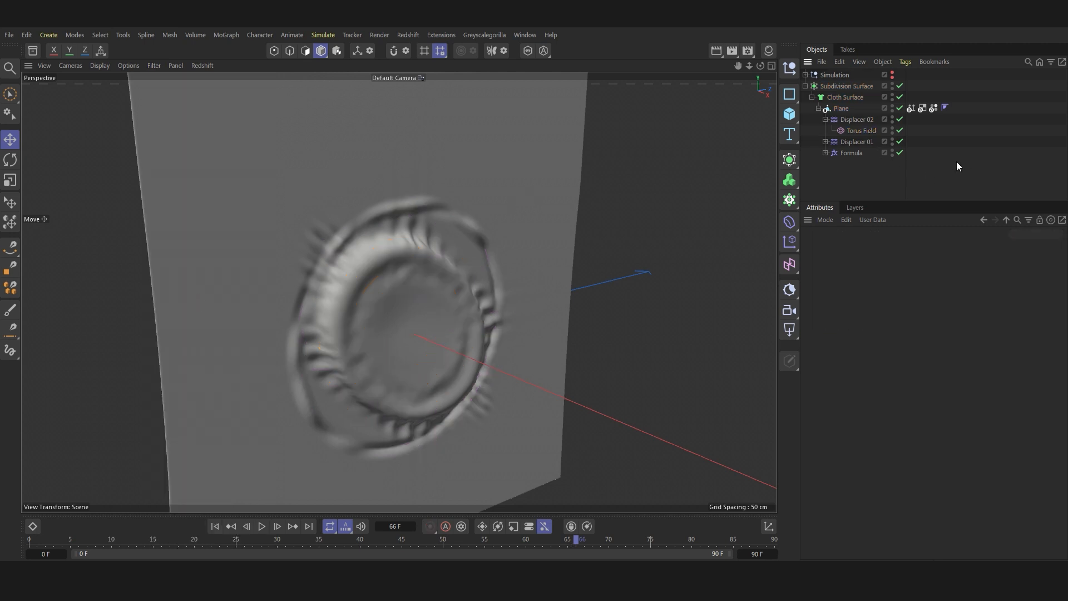
left_click(261, 526)
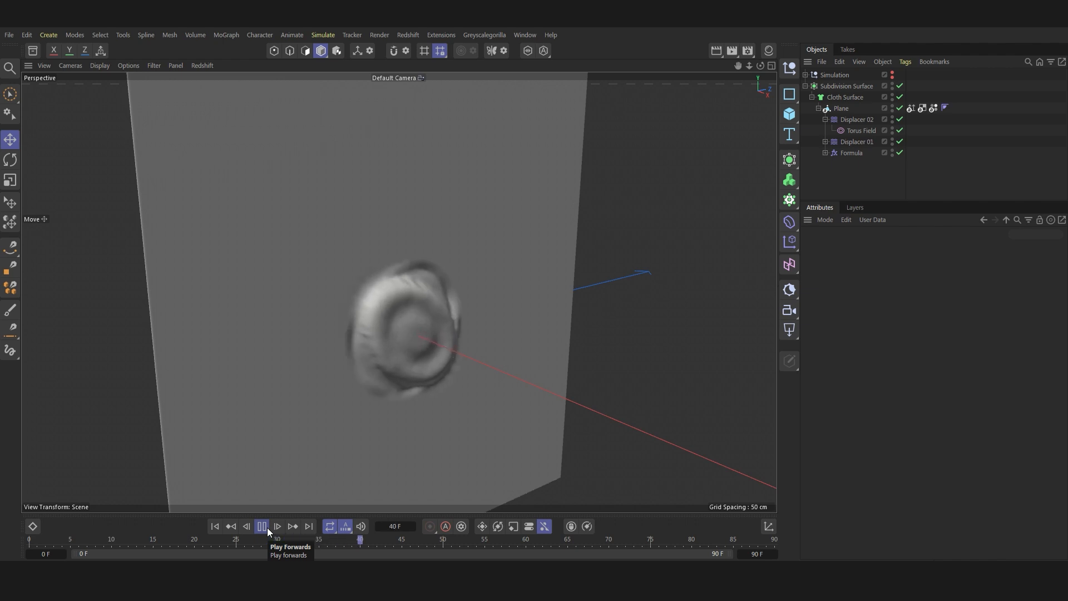
left_click(267, 528)
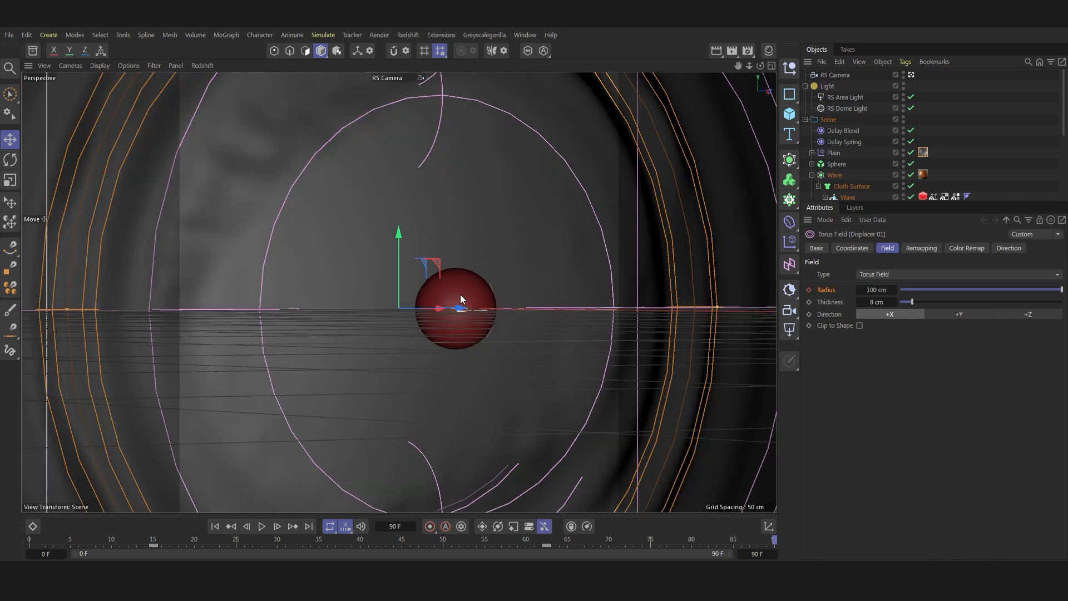
- In the finished scene with the RS Camera, return to frame 0 and hide the workplane, fields and deformers in the viewport
left_click(214, 526)
left_click(174, 65)
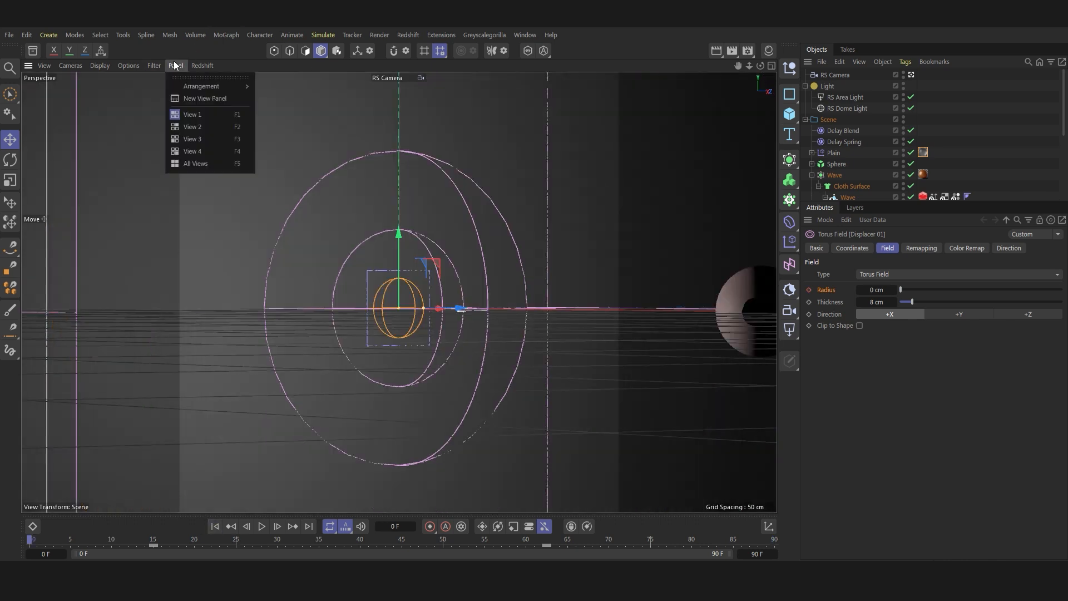
mouse_move(154, 65)
left_click(172, 152)
left_click(155, 66)
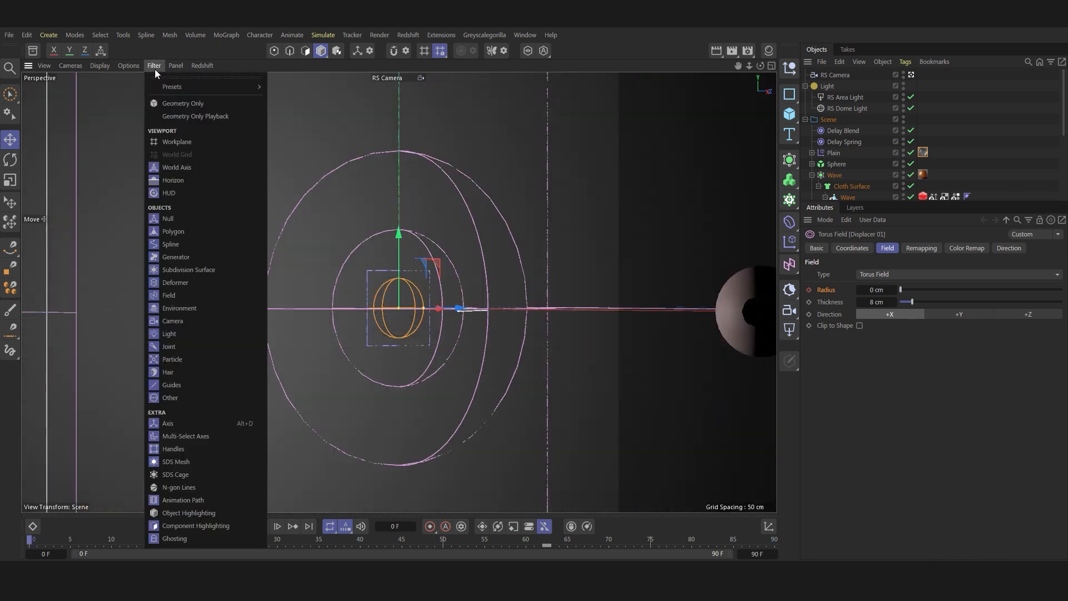
left_click(170, 295)
left_click(155, 65)
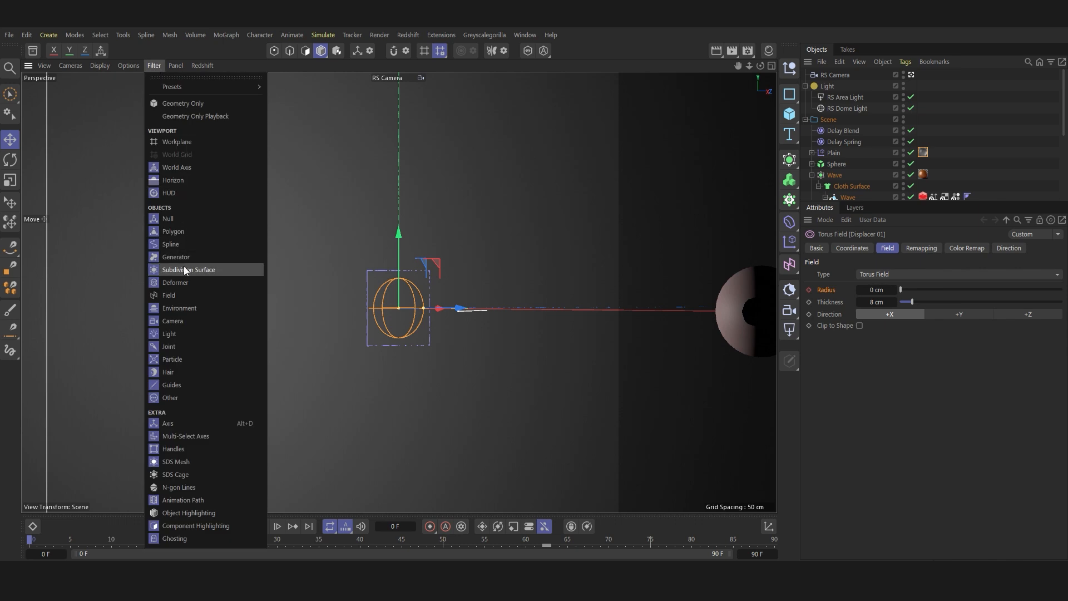
left_click(185, 278)
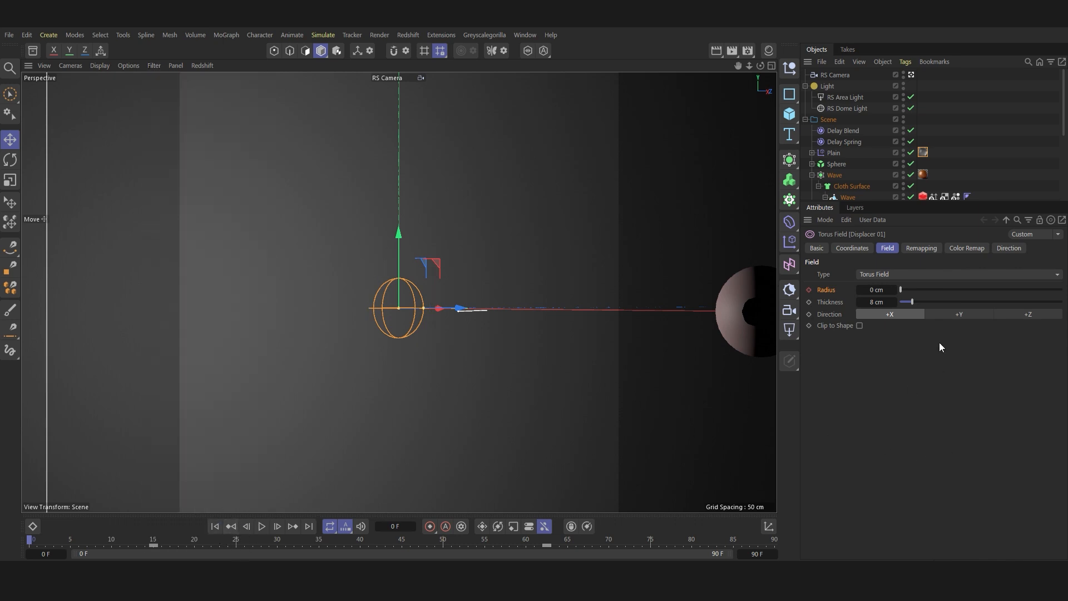
- Collapse the Scene and Light groups and play the animation through the RS Camera
left_click(979, 152)
left_click(805, 119)
left_click(806, 86)
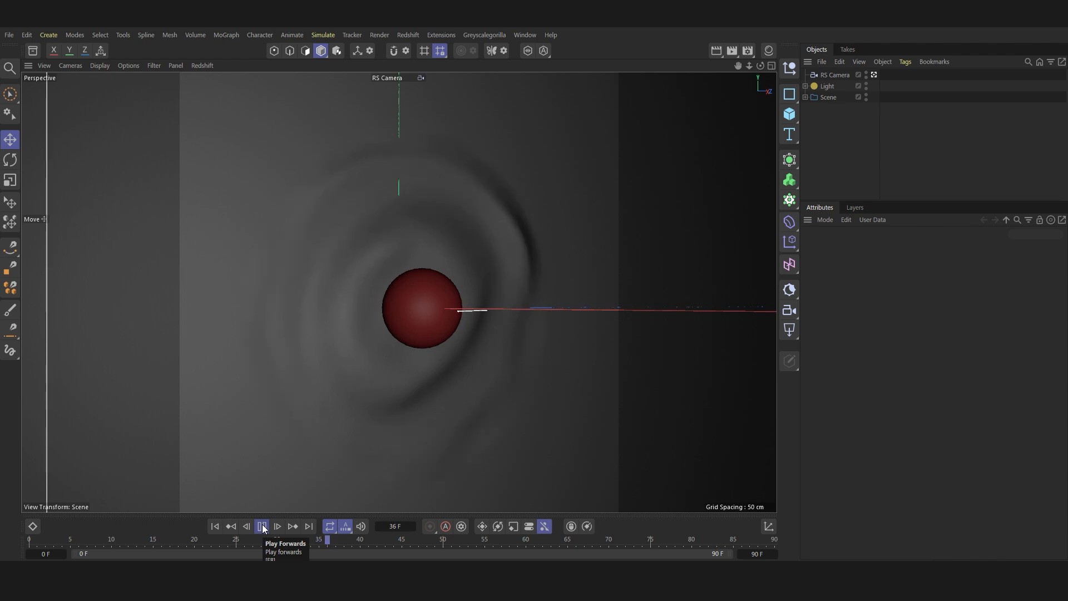
left_click(262, 526)
- Open the Redshift RenderView and start an interactive render of the current frame
left_click(373, 34)
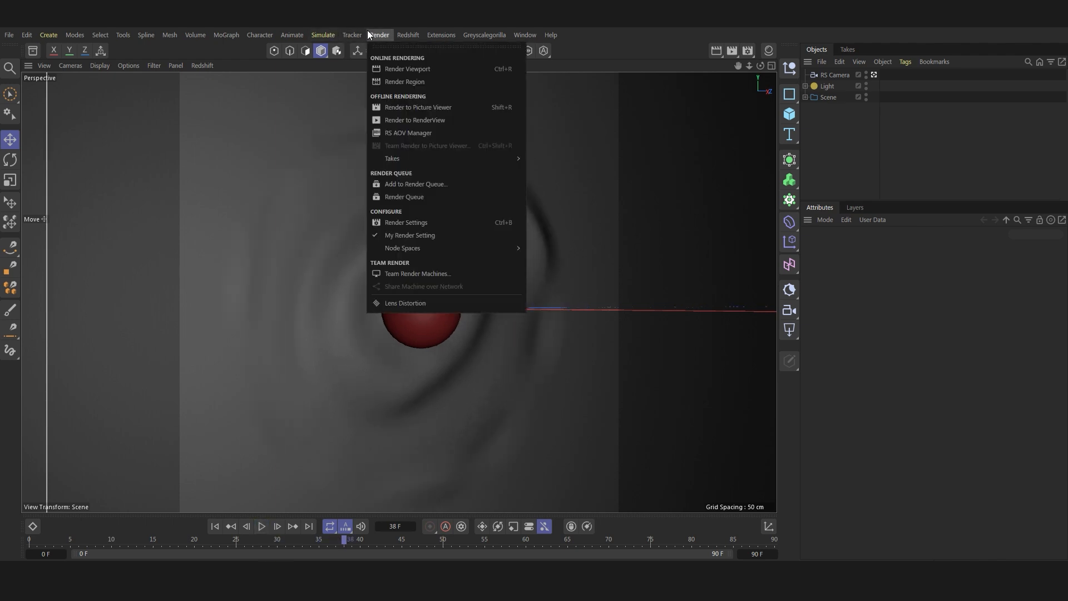
left_click(432, 125)
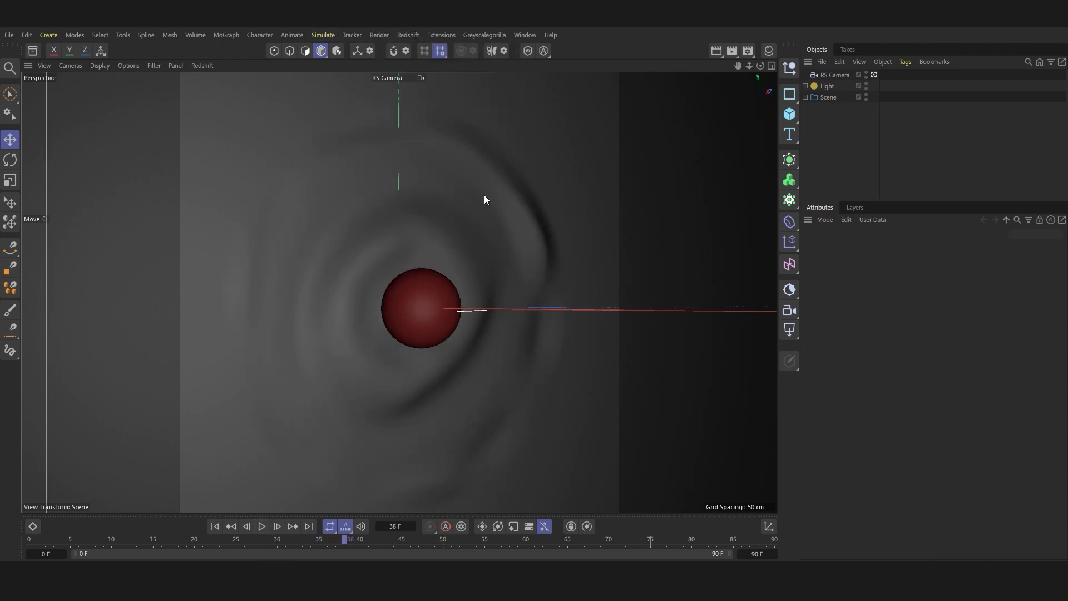
left_click(457, 159)
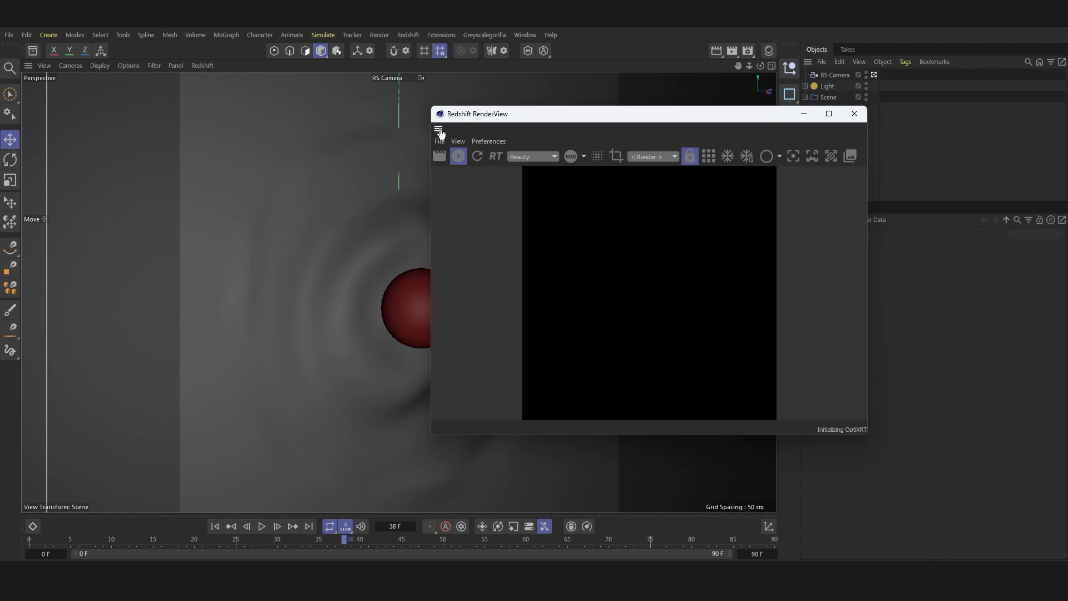
- Dock the Redshift RenderView beside the viewport, stop the interactive render and advance the animation to frame 44
left_click_drag(781, 101, 780, 102)
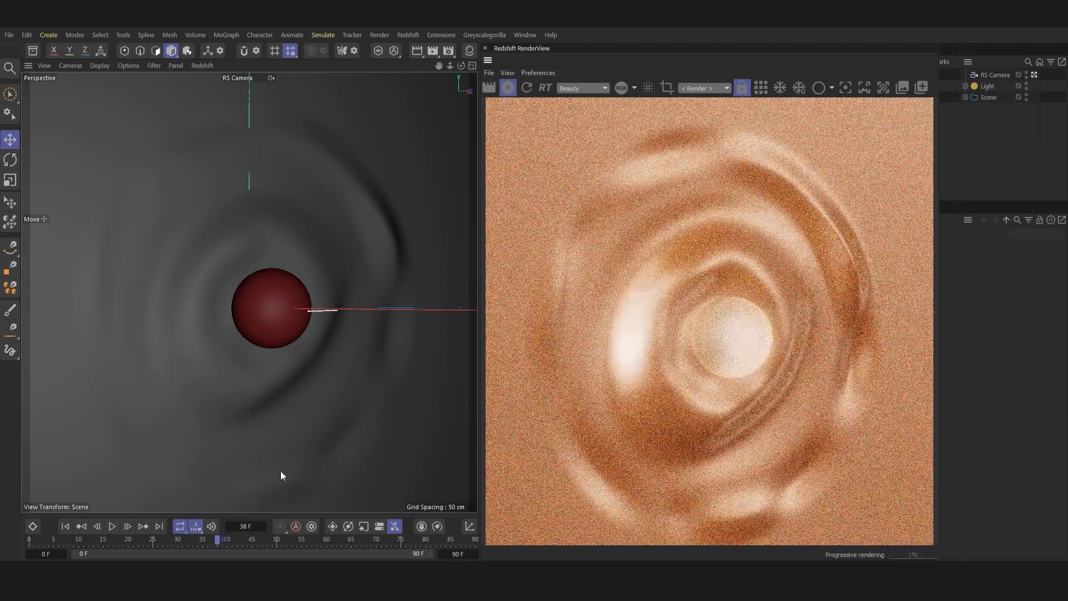
left_click(512, 88)
left_click(111, 526)
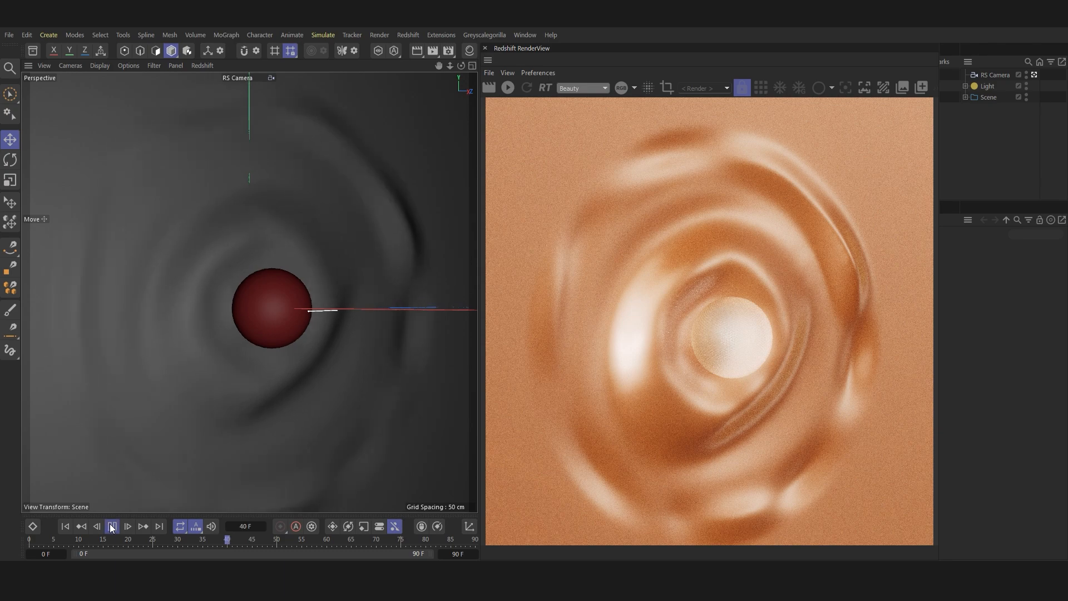
left_click(111, 526)
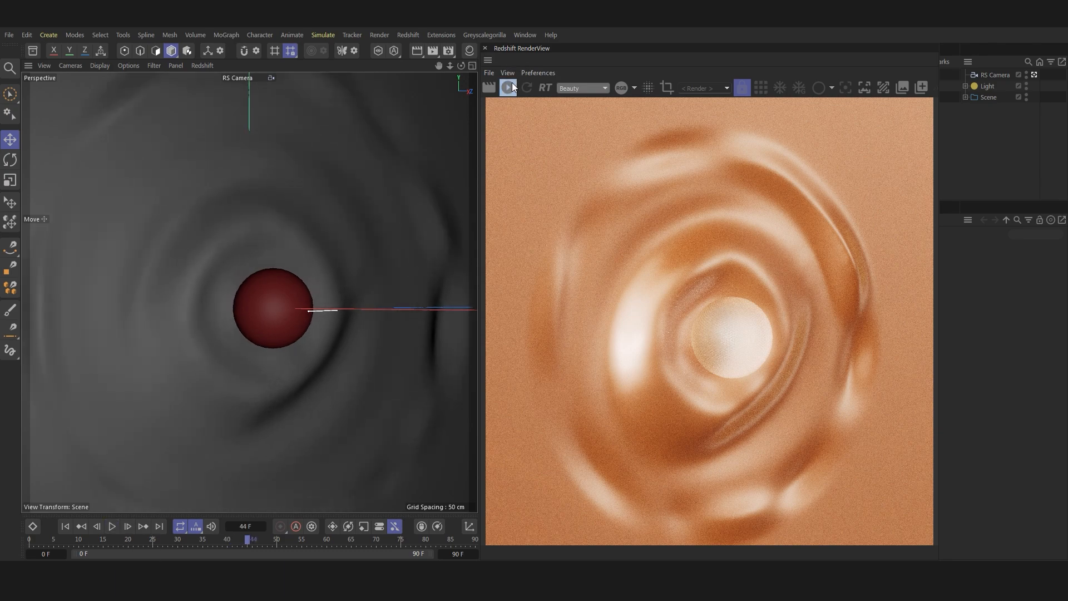
- Restart the interactive render to preview frame 44 in the RenderView
left_click(511, 85)
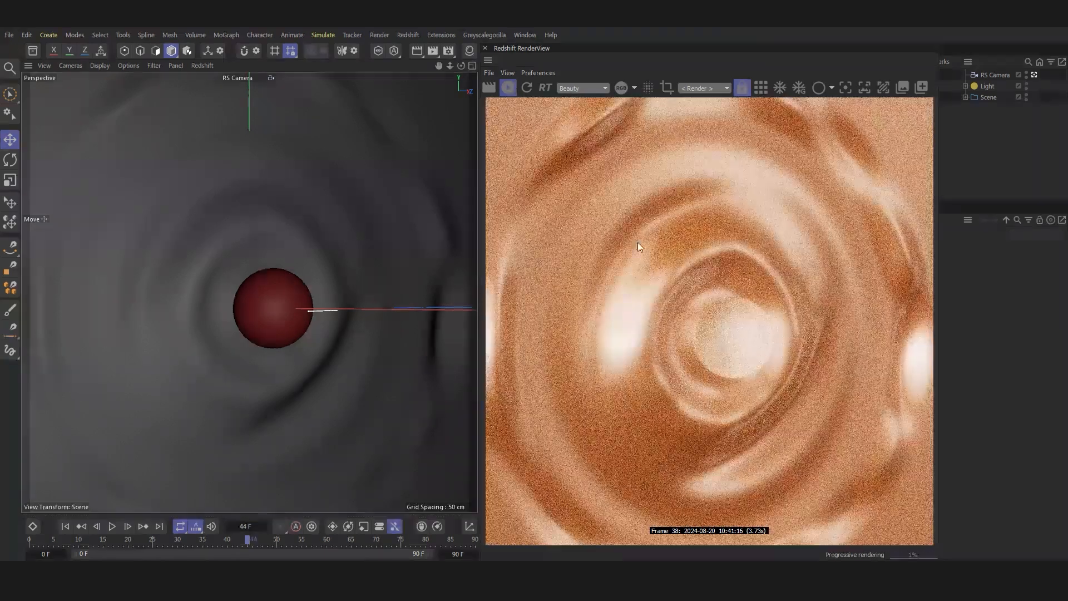
scroll(725, 386, "down", 7)
scroll(735, 362, "up", 4)
scroll(736, 361, "down", 2)
scroll(735, 361, "up", 1)
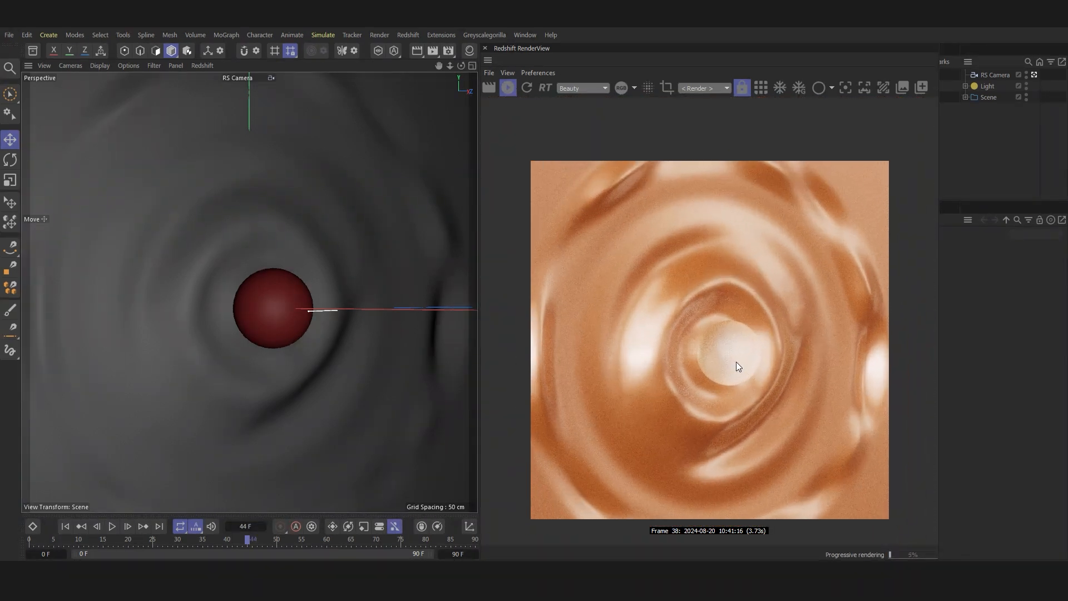
- Show the scene's materials and open the orange RS Material assigned to the Wave subdivision surface in the Node Editor
left_click(469, 50)
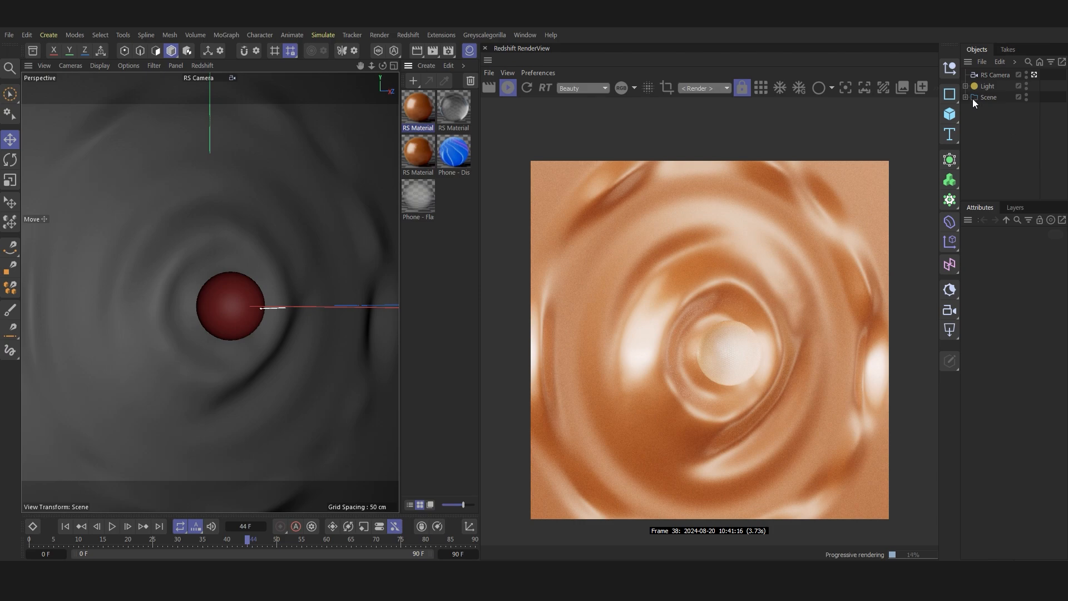
left_click(966, 97)
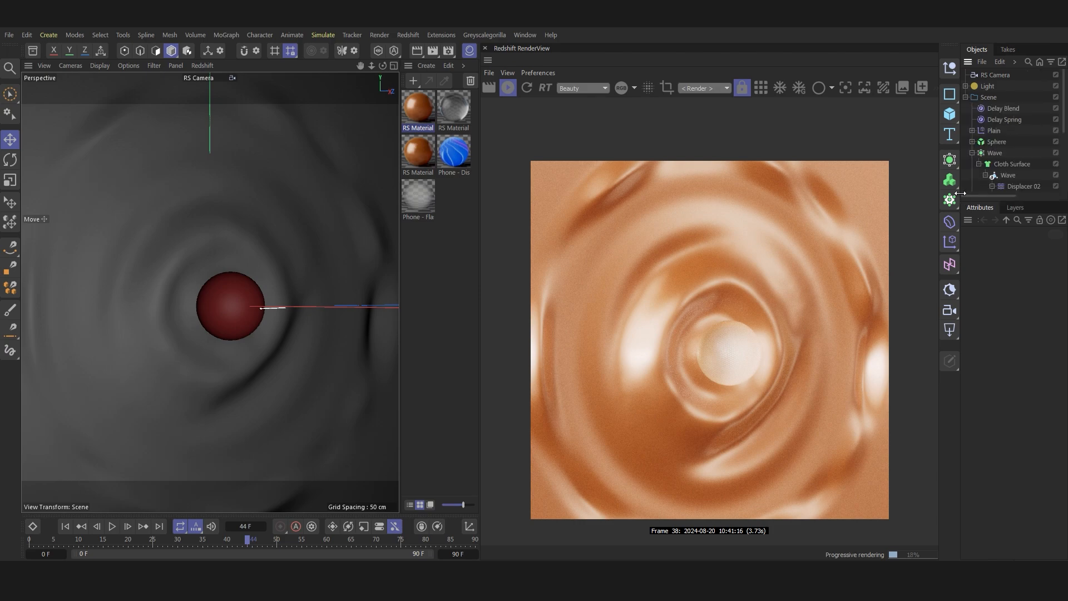
left_click_drag(960, 193, 844, 193)
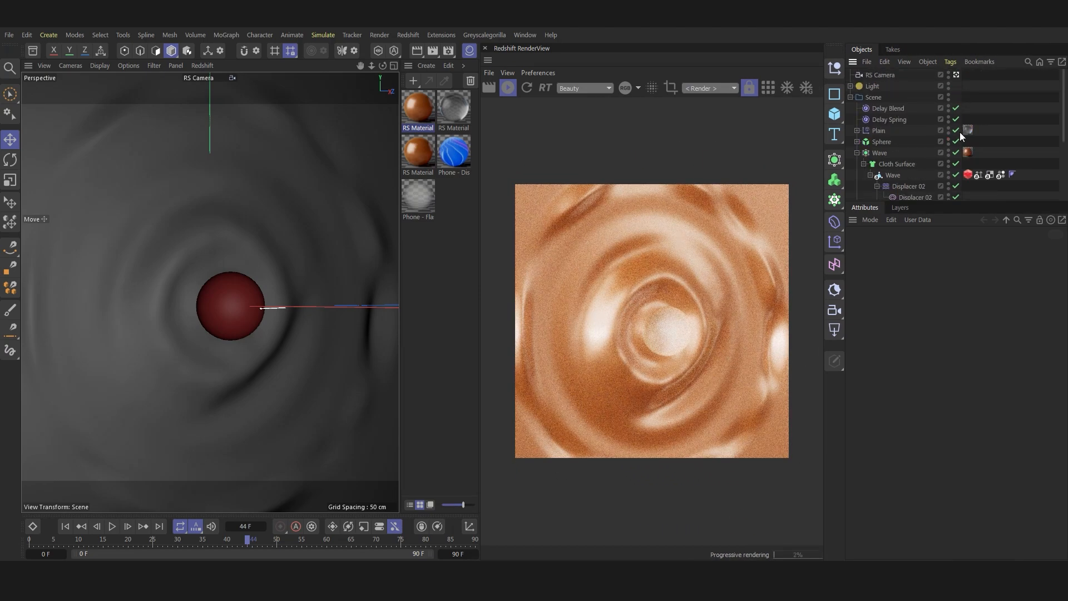
left_click(967, 153)
left_click(295, 179)
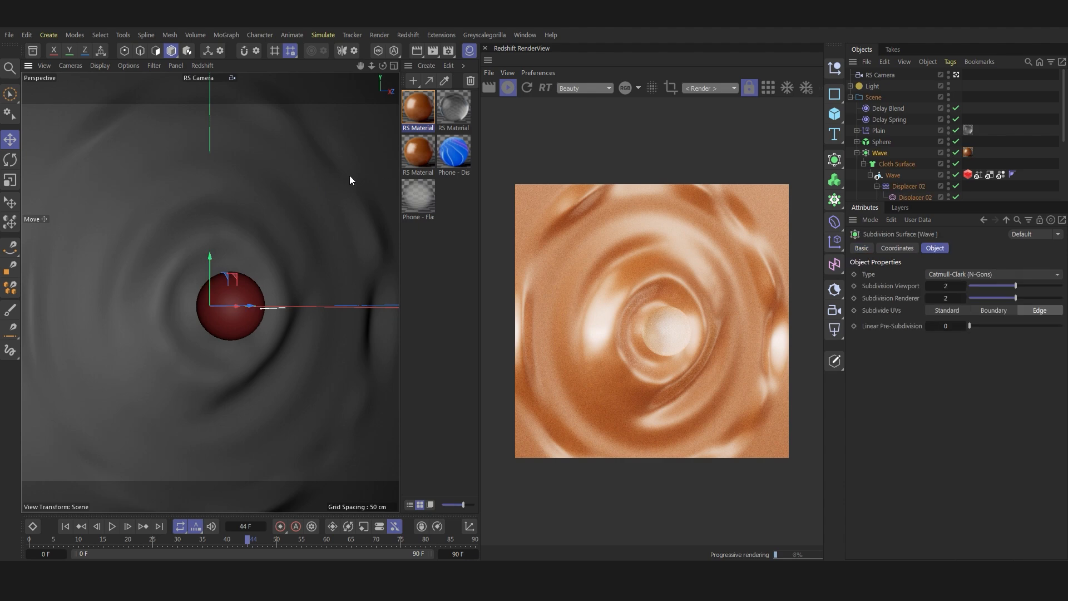
double_click(418, 106)
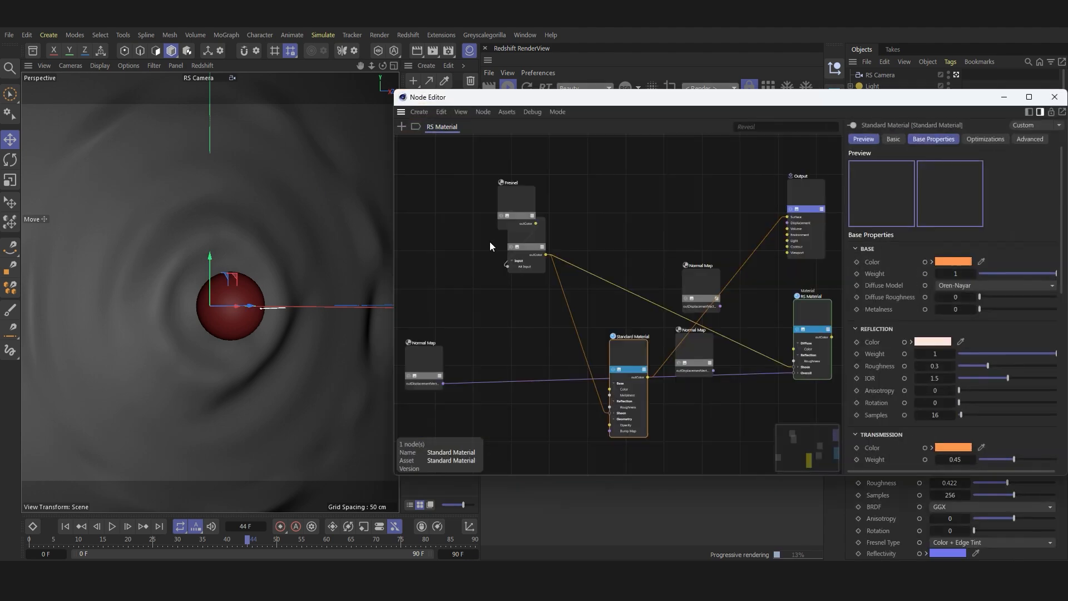
- Delete the three Normal Map nodes and the RS Material node from the orange material's graph
left_click(669, 285)
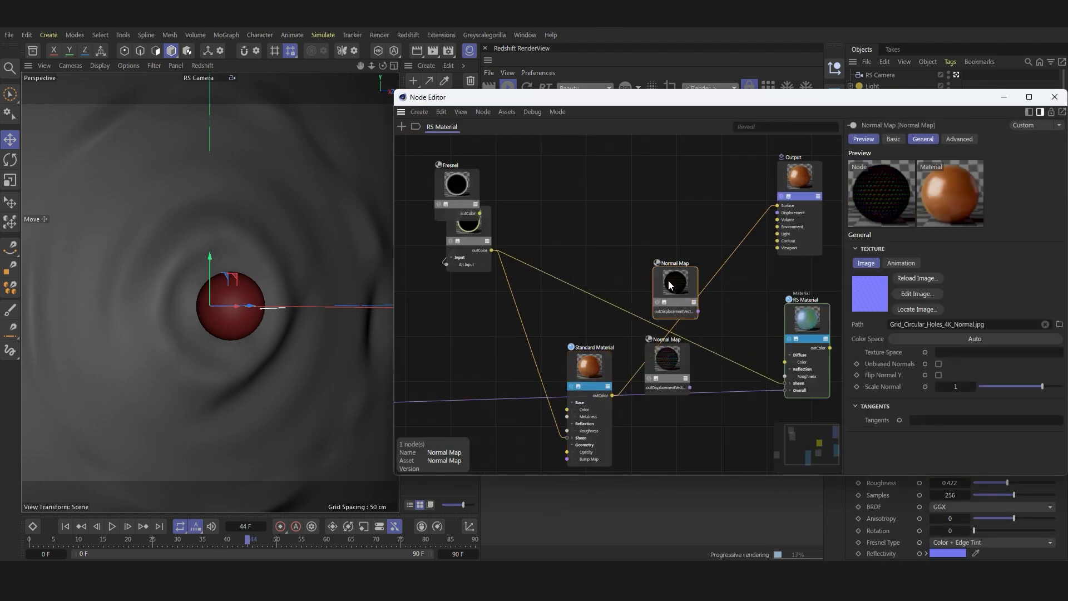
key("Delete")
left_click(799, 184)
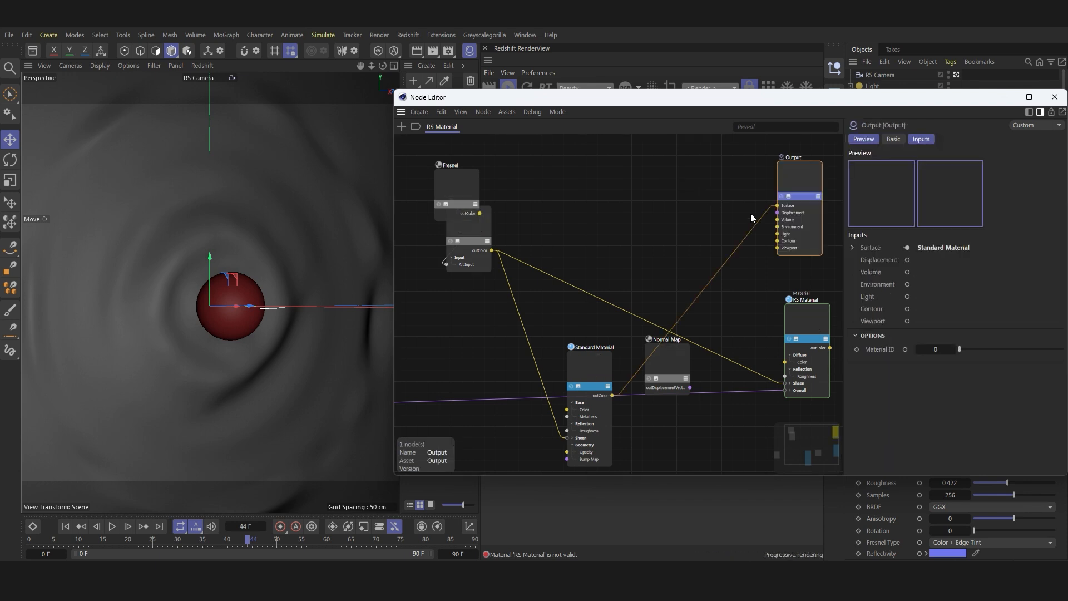
left_click(804, 327)
key("Delete")
left_click_drag(461, 187, 439, 200)
scroll(573, 207, "down", 4)
scroll(609, 292, "up", 2)
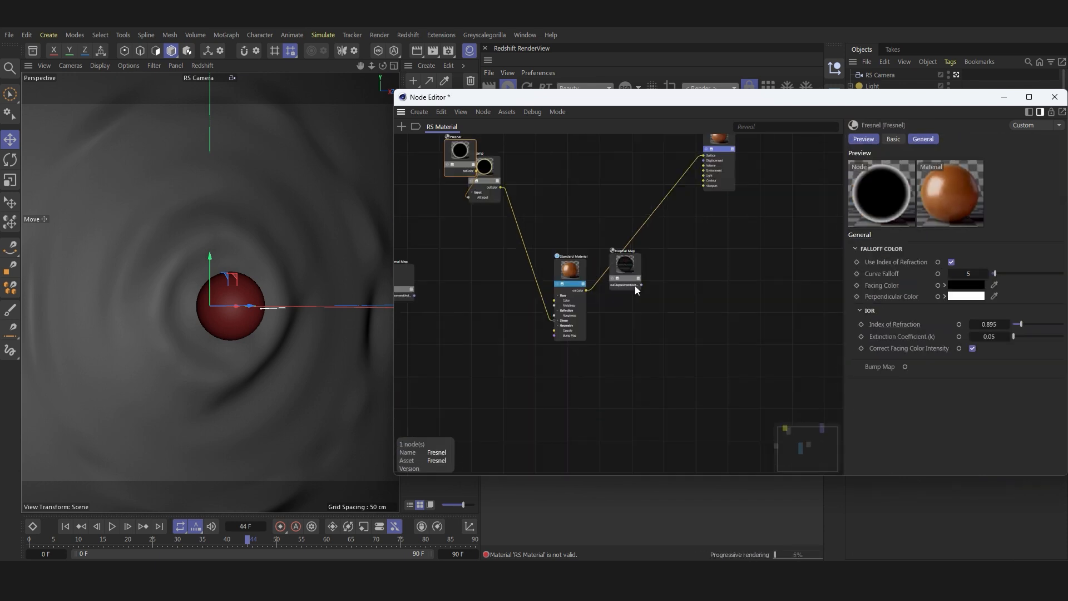
left_click(625, 265)
key("Delete")
left_click(402, 273)
key("Delete")
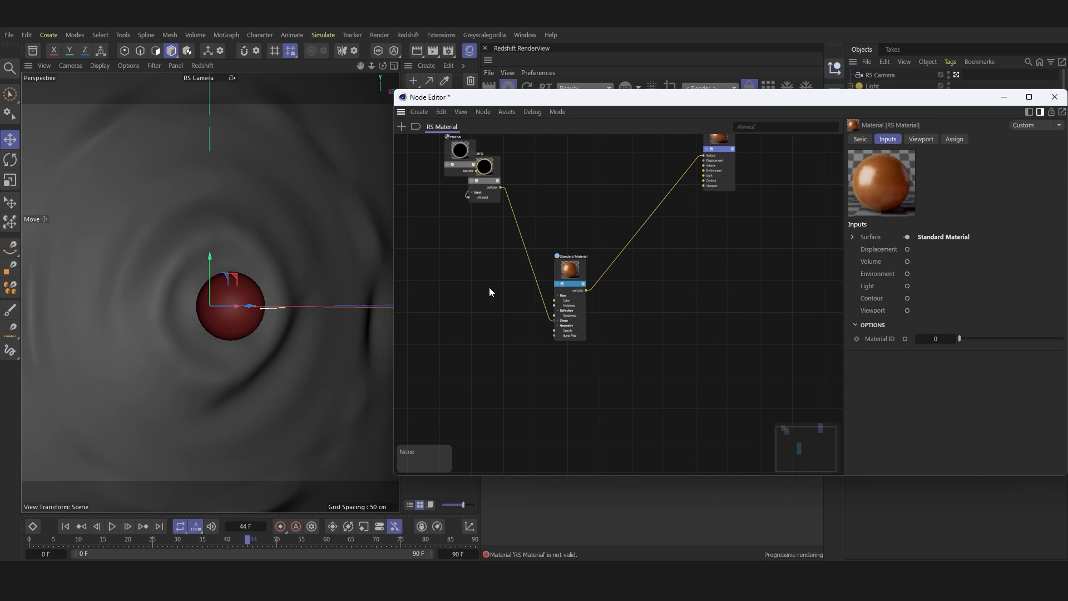
- Move the Standard Material node up between the Ramp and Output nodes
left_click_drag(571, 269, 607, 191)
scroll(573, 203, "down", 3)
scroll(544, 211, "up", 3)
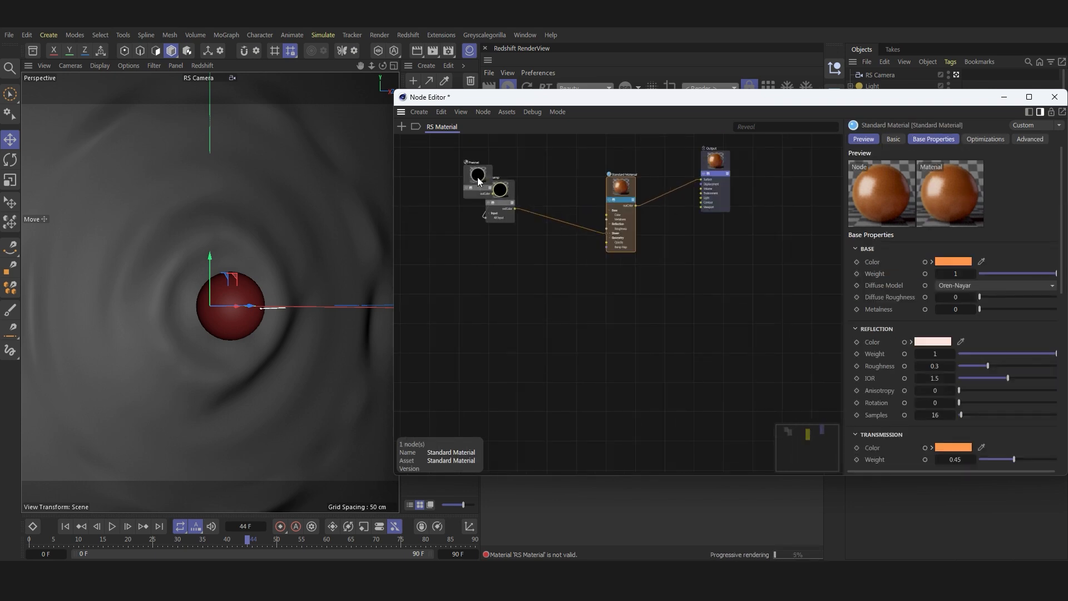
left_click(477, 177)
scroll(668, 170, "up", 5)
- Examine the orange Standard Material's base properties, collapsing the Coat, Emission and Geometry sections and expanding Sheen
left_click(552, 208)
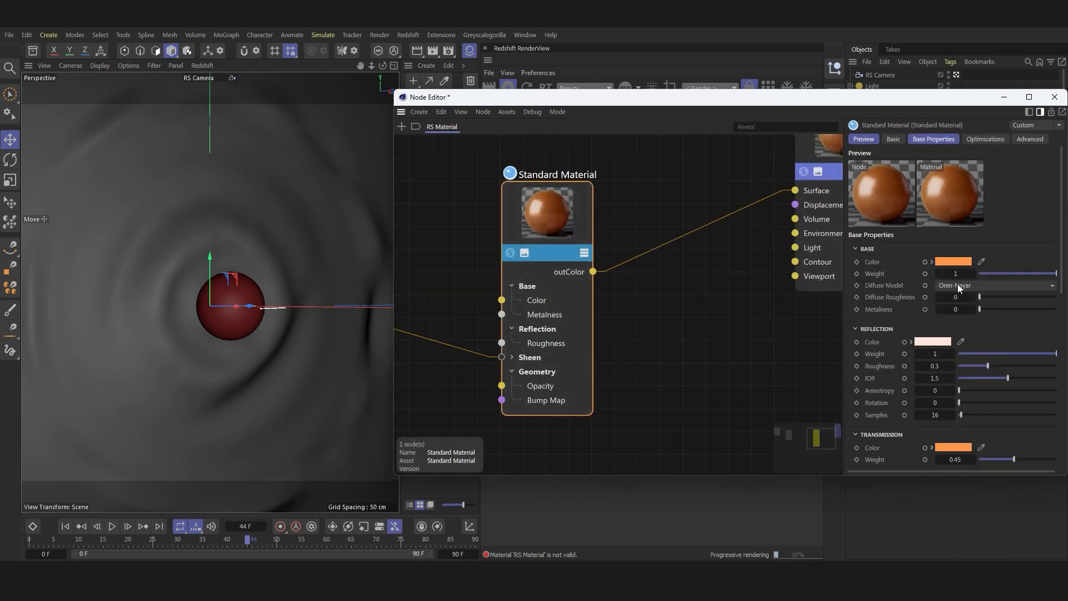
scroll(925, 392, "down", 3)
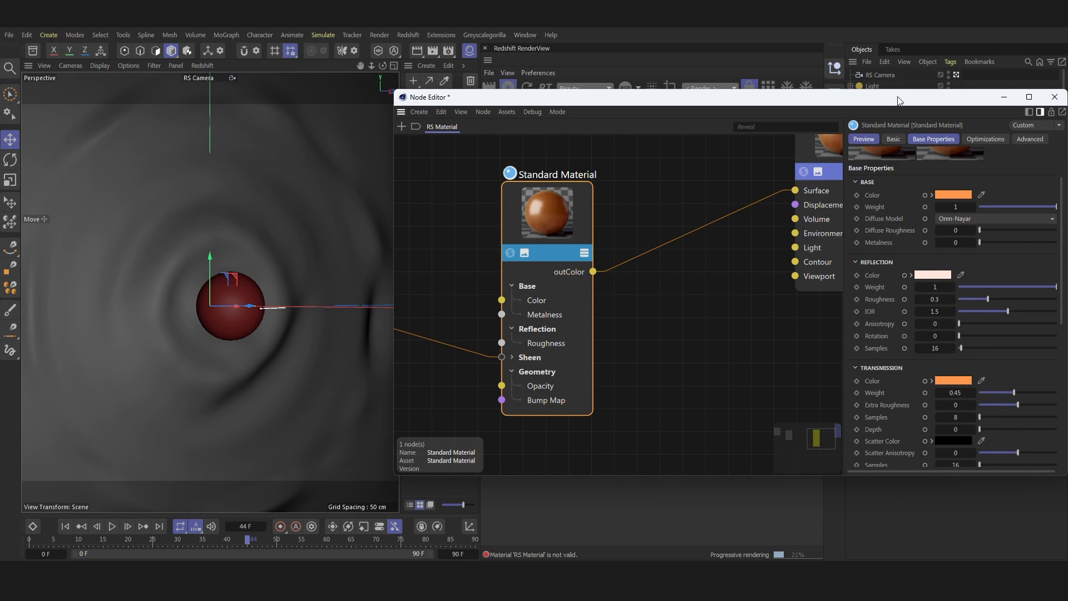
left_click_drag(899, 101, 427, 80)
scroll(443, 278, "down", 8)
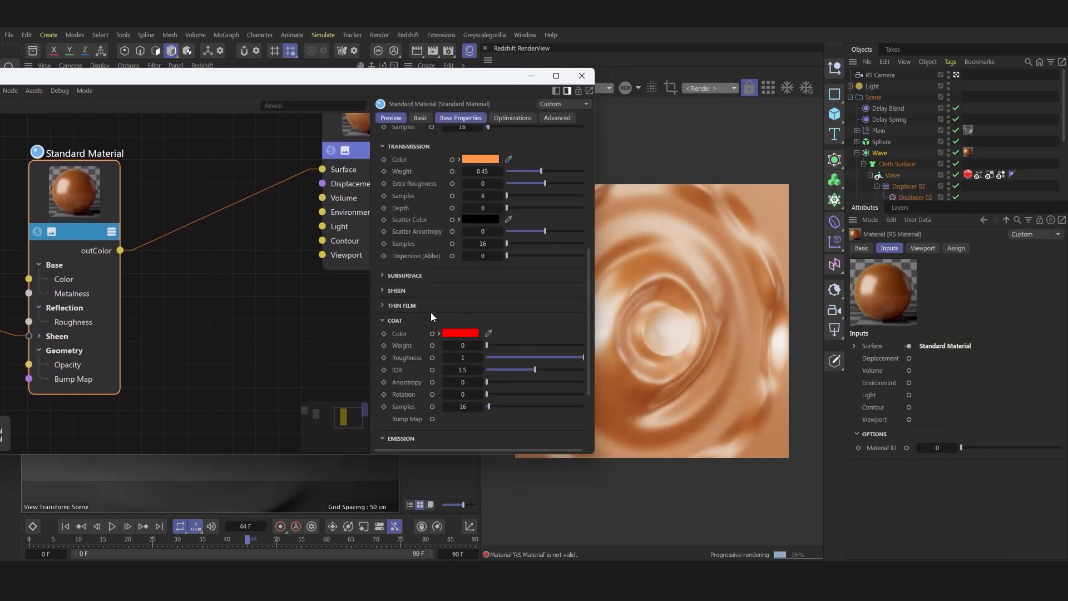
left_click(384, 320)
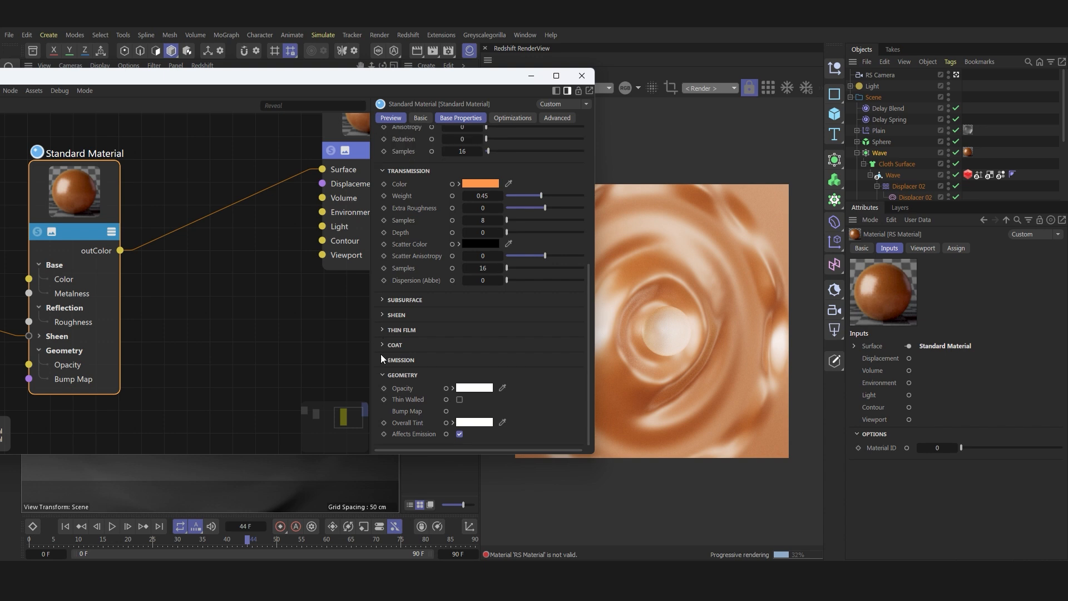
left_click(382, 375)
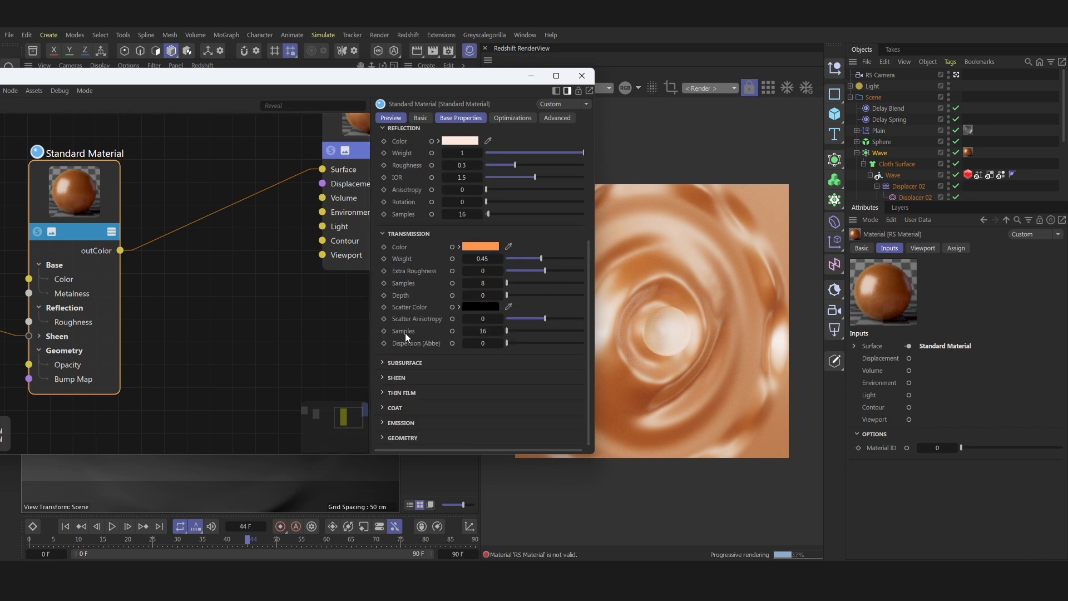
left_click(383, 378)
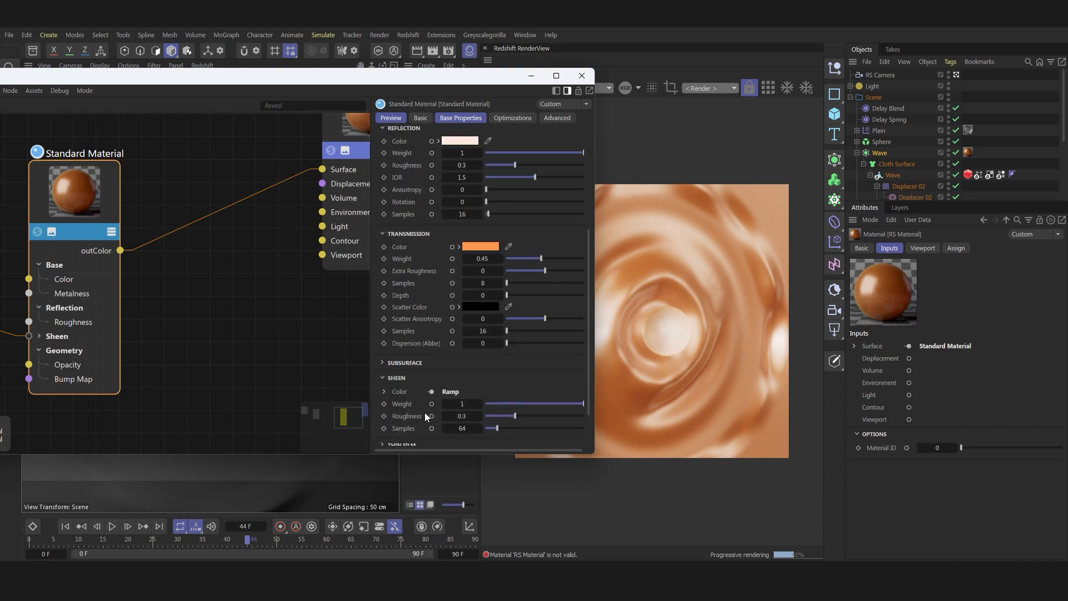
- Solo the Ramp node to inspect its effect in the render, and turn the solo off again
scroll(272, 259, "down", 6)
scroll(208, 265, "up", 4)
scroll(228, 277, "down", 4)
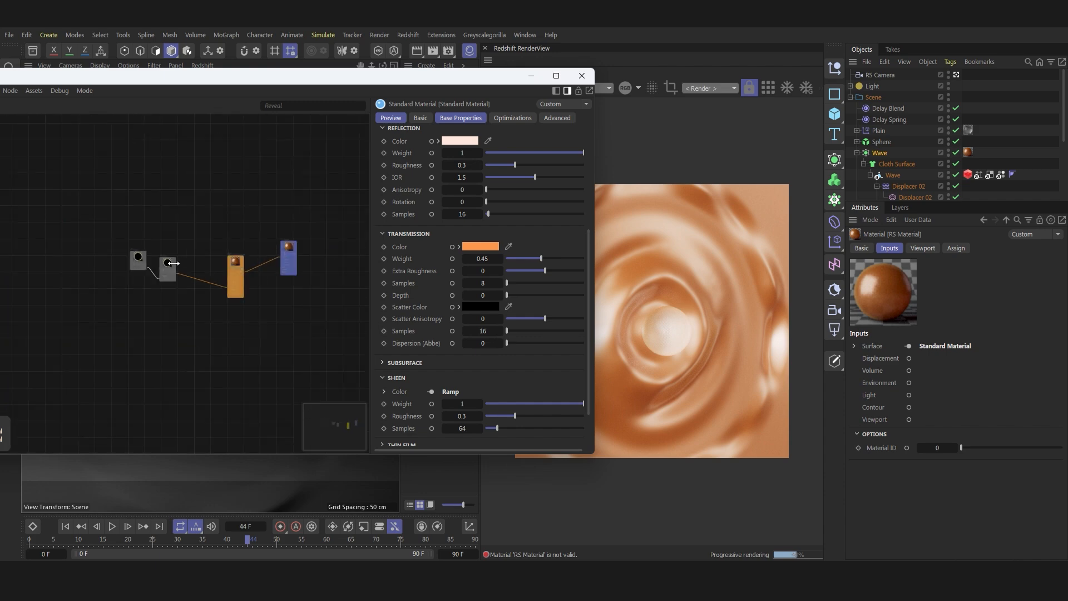
scroll(172, 263, "up", 6)
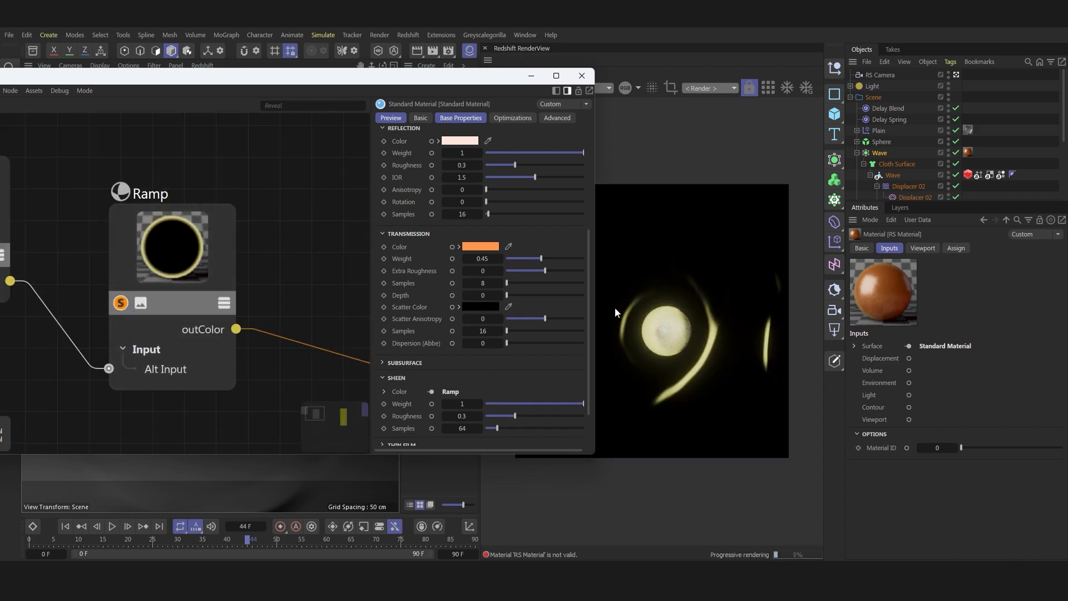
scroll(127, 247, "down", 3)
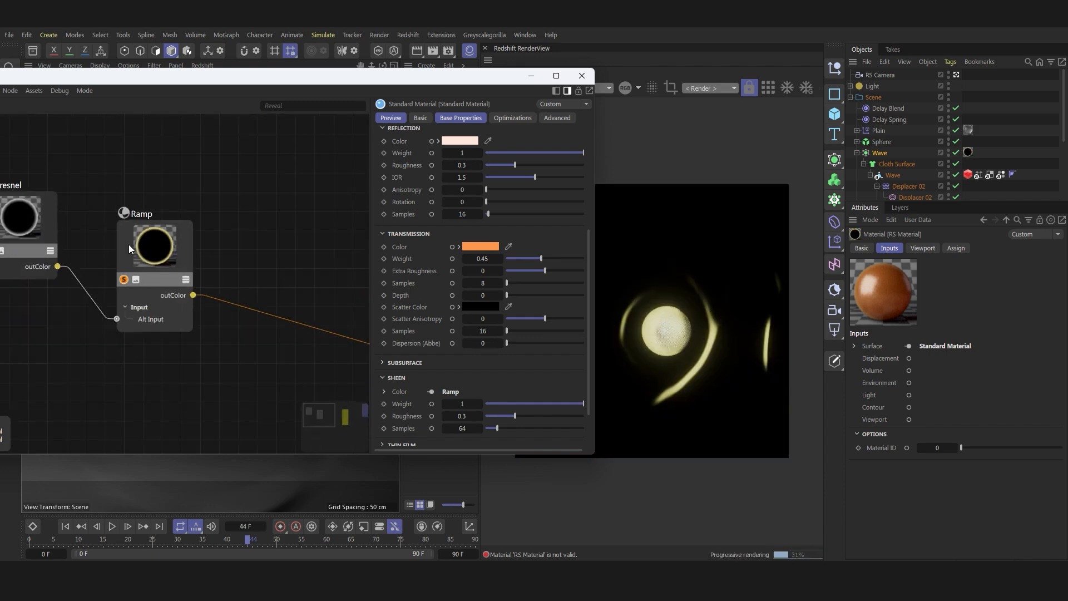
left_click(123, 279)
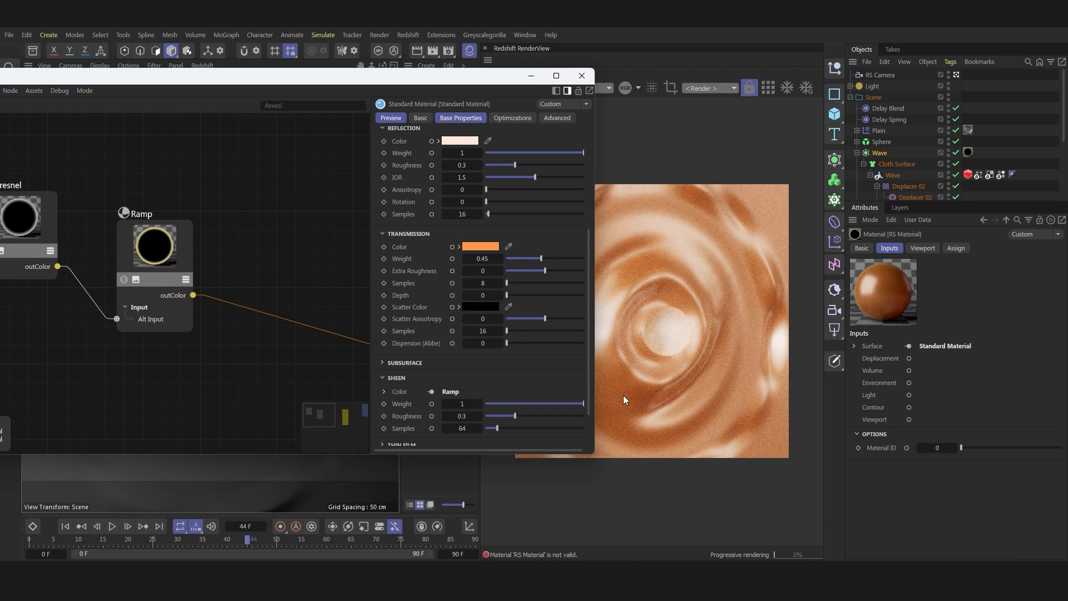
scroll(719, 338, "down", 3)
scroll(693, 323, "up", 3)
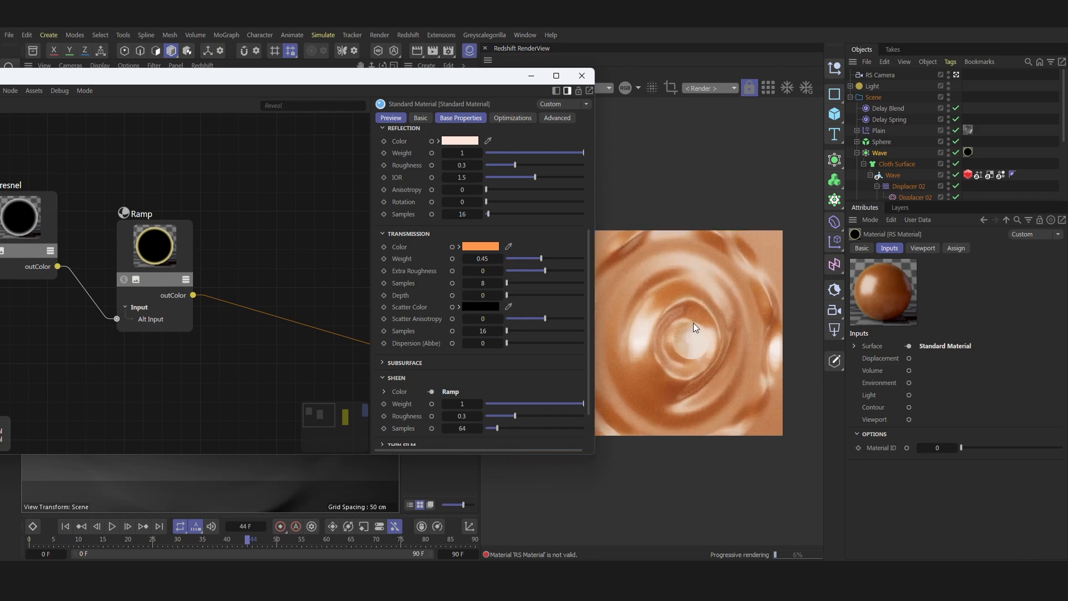
- Open the transparent RS Material in the Node Editor and delete its two unconnected Normal Map nodes
left_click(582, 76)
double_click(451, 112)
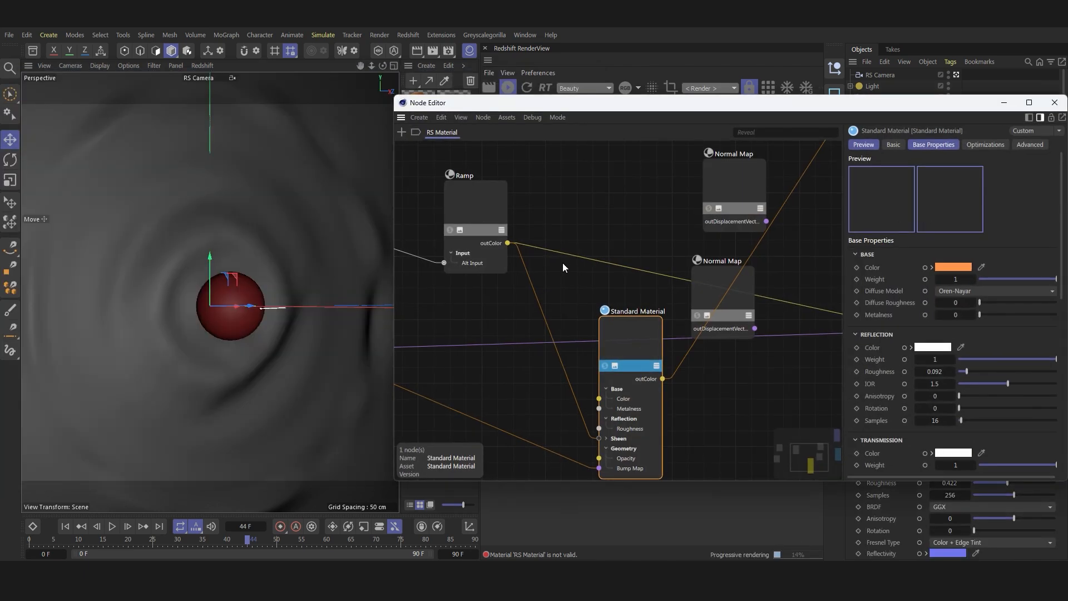
left_click(722, 286)
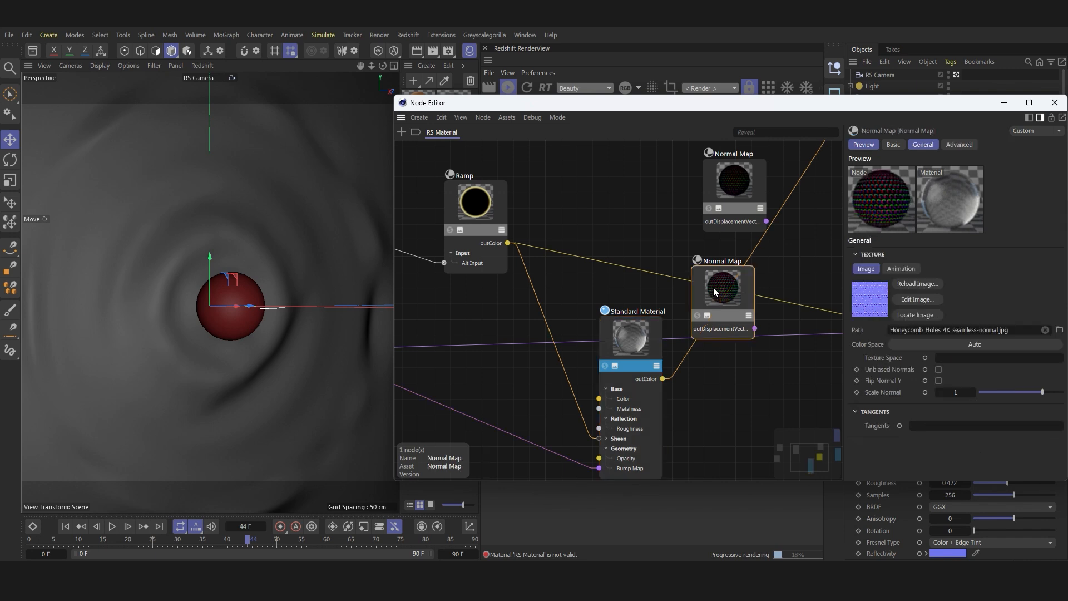
key("Delete")
left_click(732, 174)
key("Delete")
- Move the Wire_Mesh Normal Map node into the open space below the Ramp node
scroll(535, 265, "down", 2)
scroll(535, 268, "down", 3)
scroll(535, 268, "up", 2)
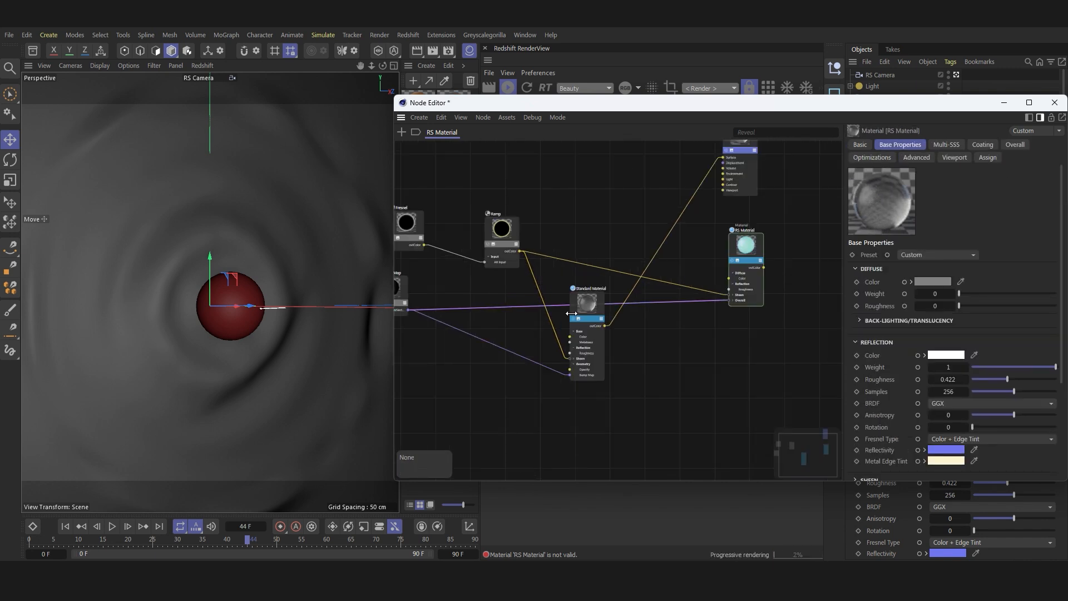
left_click(428, 338)
left_click_drag(430, 338, 448, 352)
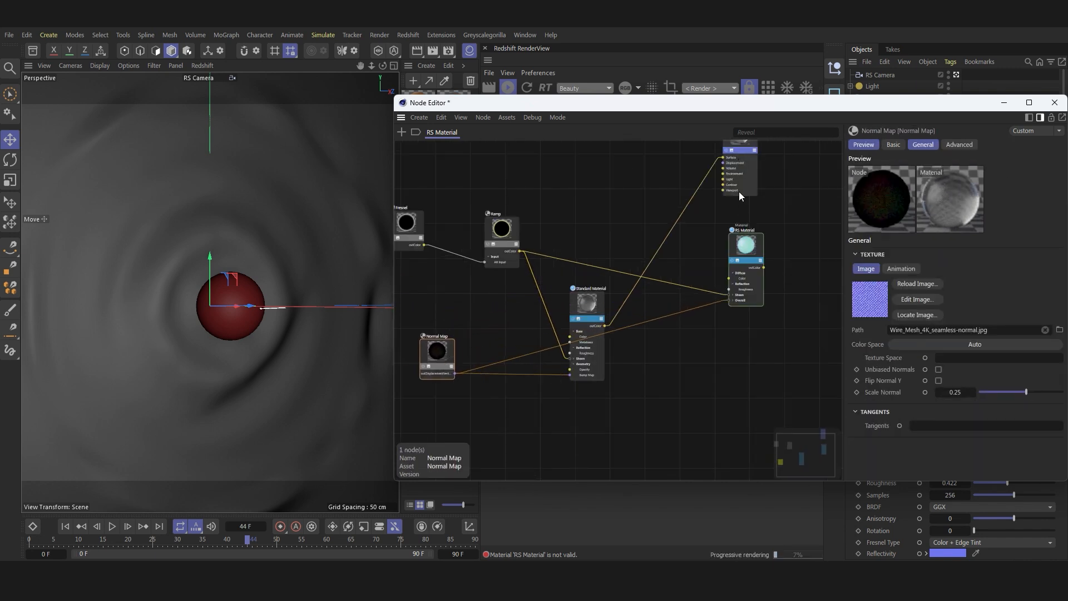
- Delete the RS Material node and place the Output node beside the Standard Material node
left_click(748, 243)
key("Delete")
key("h")
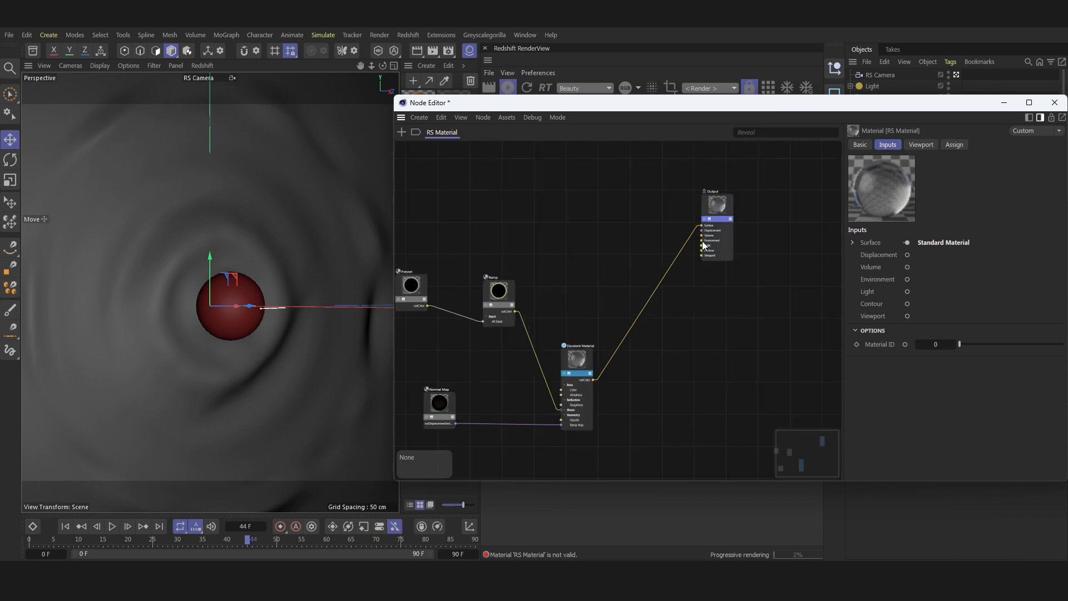
left_click_drag(715, 204, 656, 367)
- Examine the transparent Standard Material's reflection and transmission settings, collapsing the Coat, Emission and Geometry sections
left_click(577, 358)
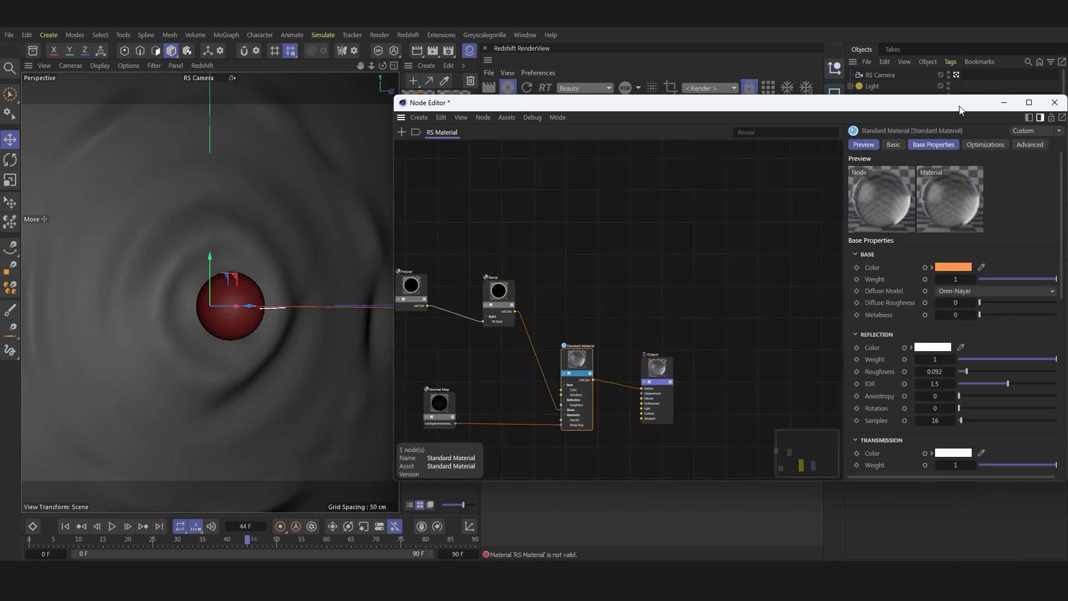
left_click_drag(959, 110, 526, 109)
scroll(532, 275, "down", 5)
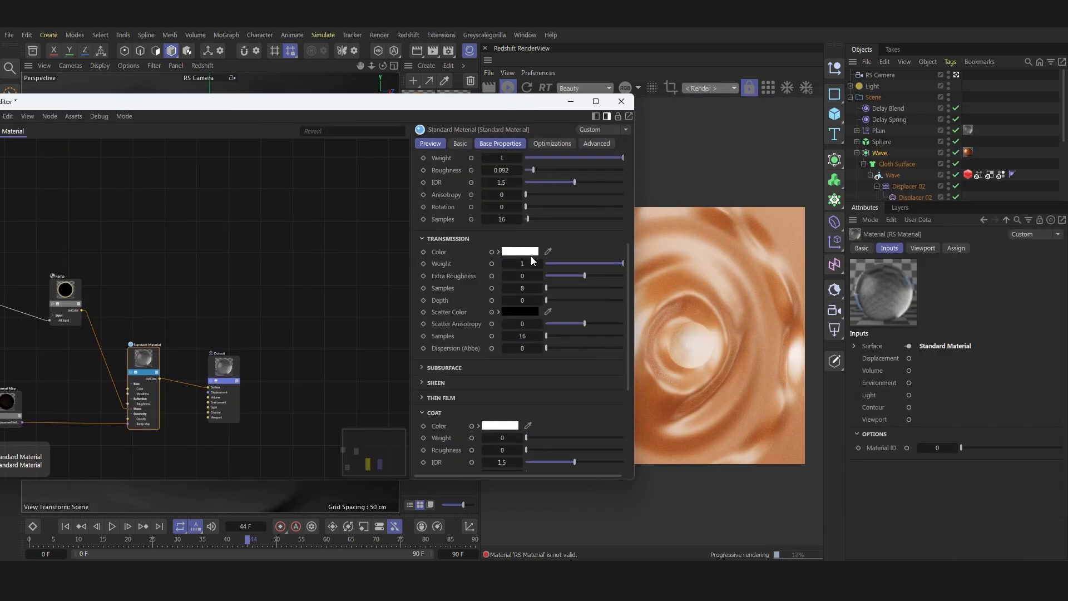
left_click(422, 412)
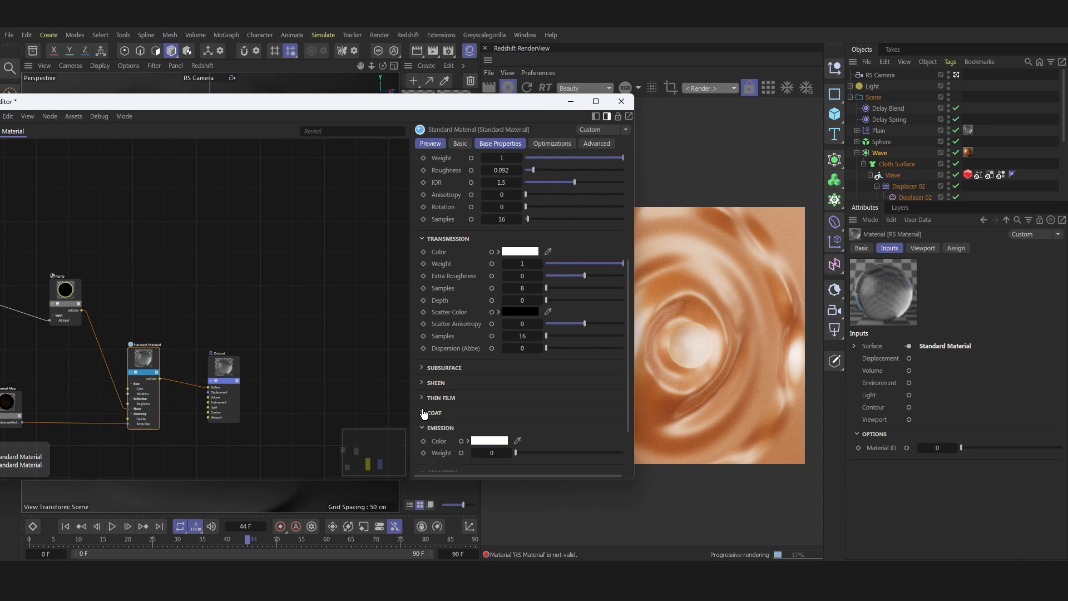
left_click(423, 442)
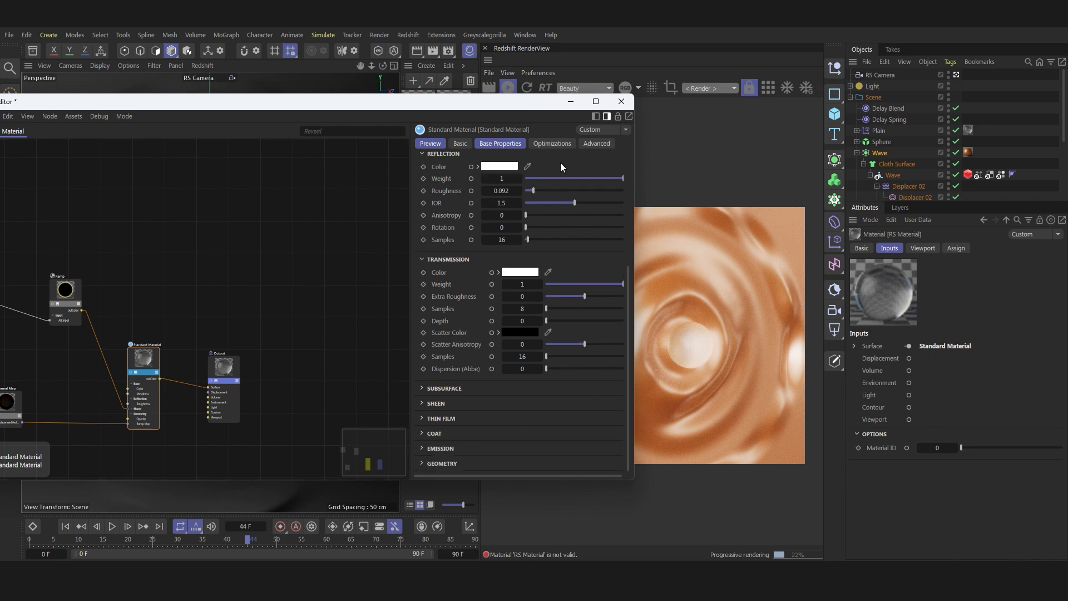
- Move the Node Editor clear of the render and review the Standard Material's base, reflection and transmission settings
left_click_drag(523, 102, 407, 110)
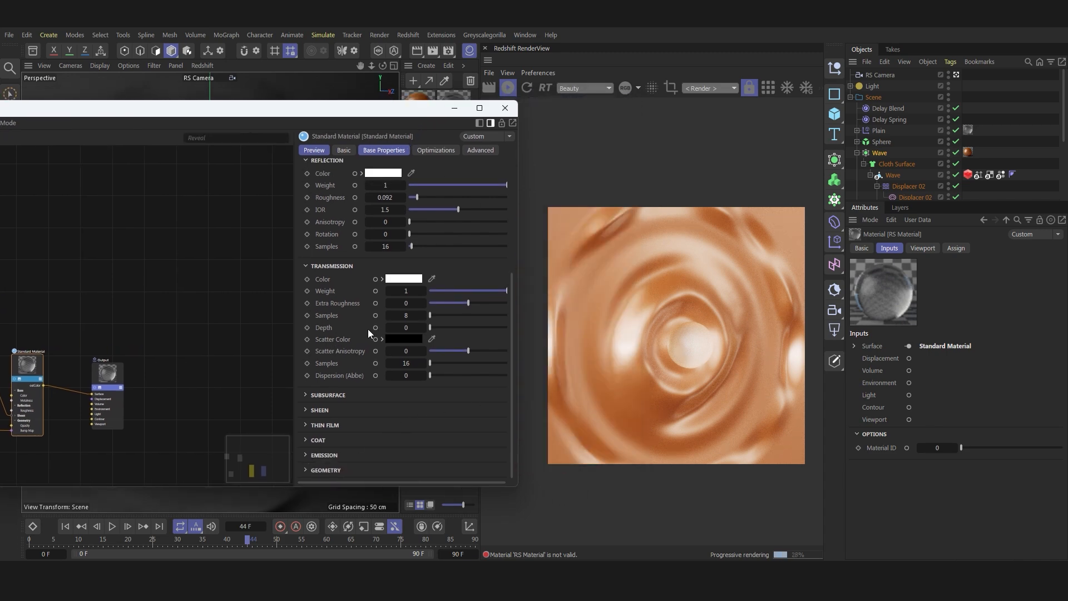
scroll(325, 317, "up", 4)
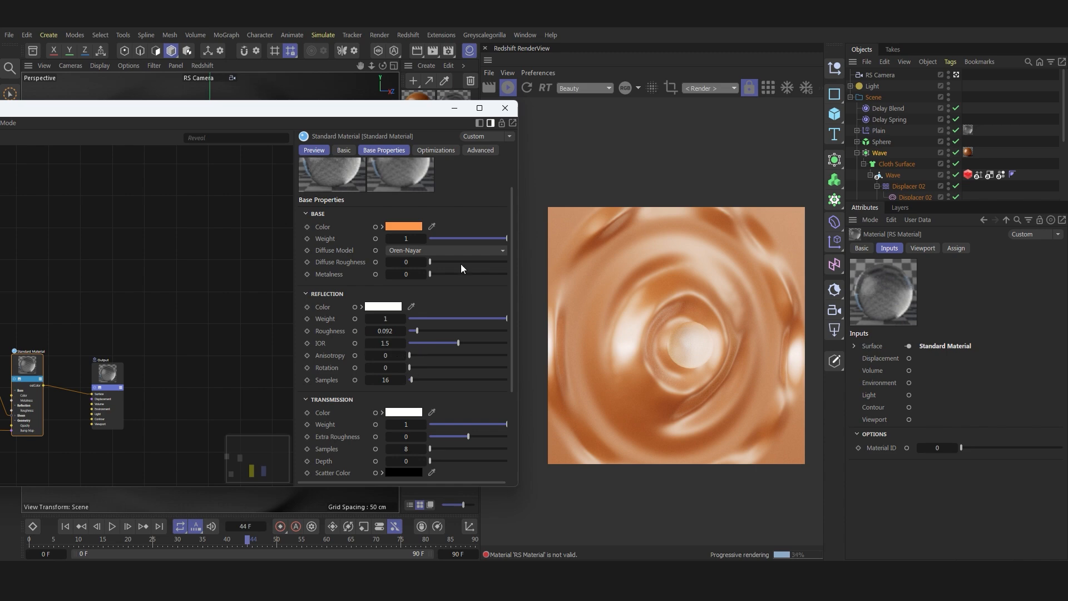
scroll(259, 270, "down", 4)
scroll(120, 333, "up", 4)
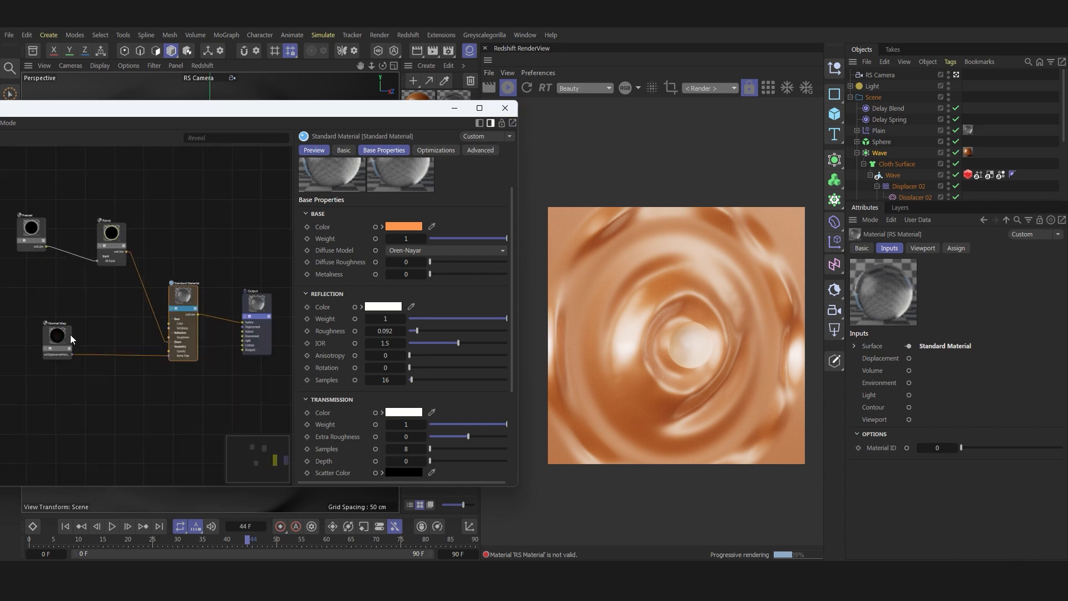
- Solo the Wire_Mesh Normal Map node to inspect its pattern on the sphere in the render, and turn the solo off
left_click(47, 348)
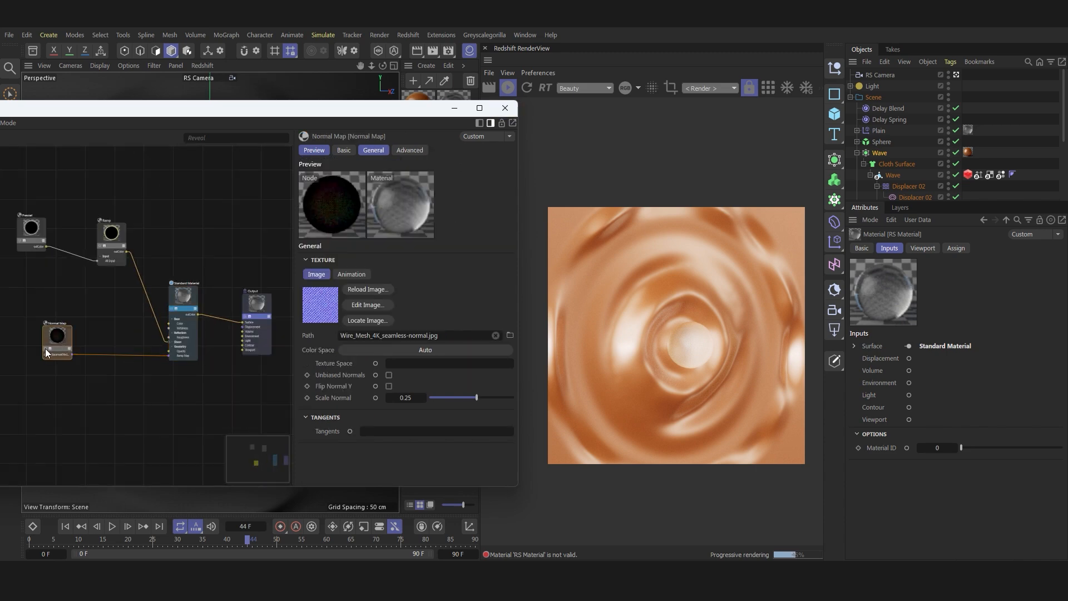
left_click(45, 348)
scroll(699, 341, "up", 4)
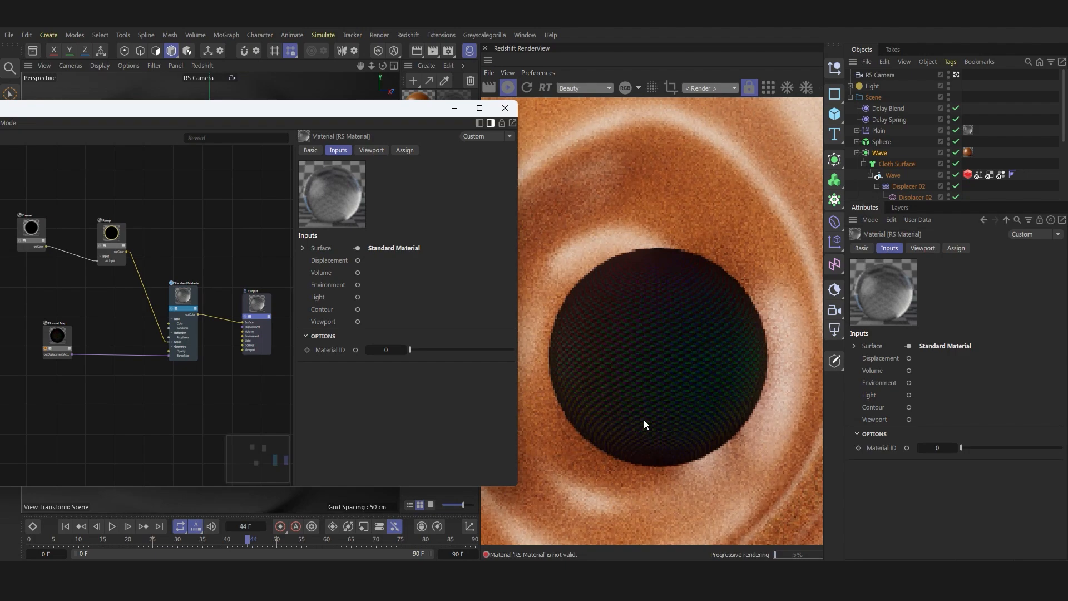
left_click(46, 348)
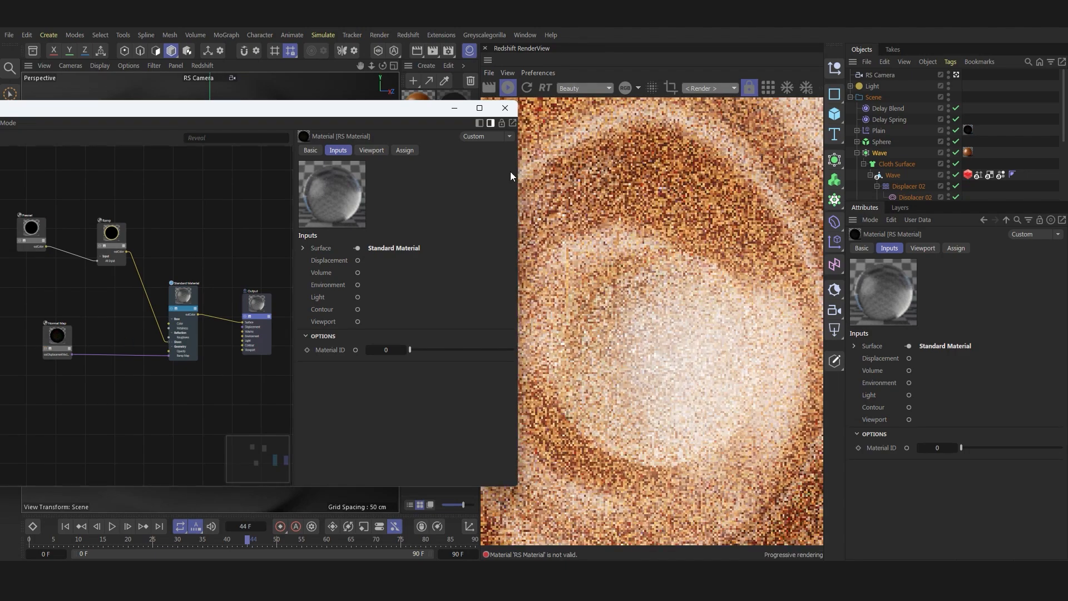
- Close the Node Editor and check the whole rendered frame in the Redshift RenderView
left_click(504, 108)
scroll(642, 280, "down", 4)
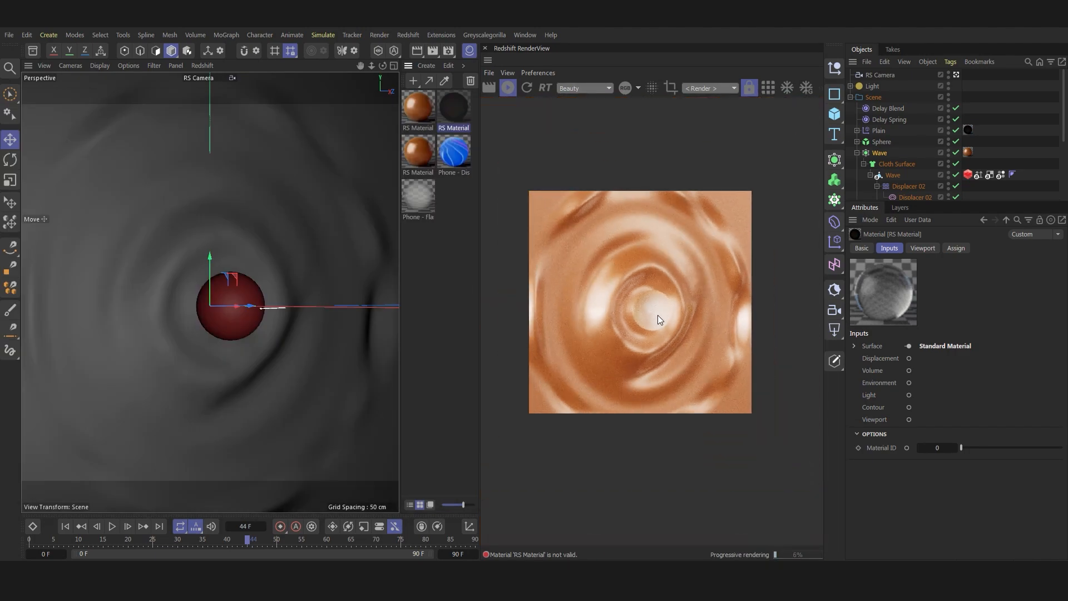
scroll(632, 259, "up", 1)
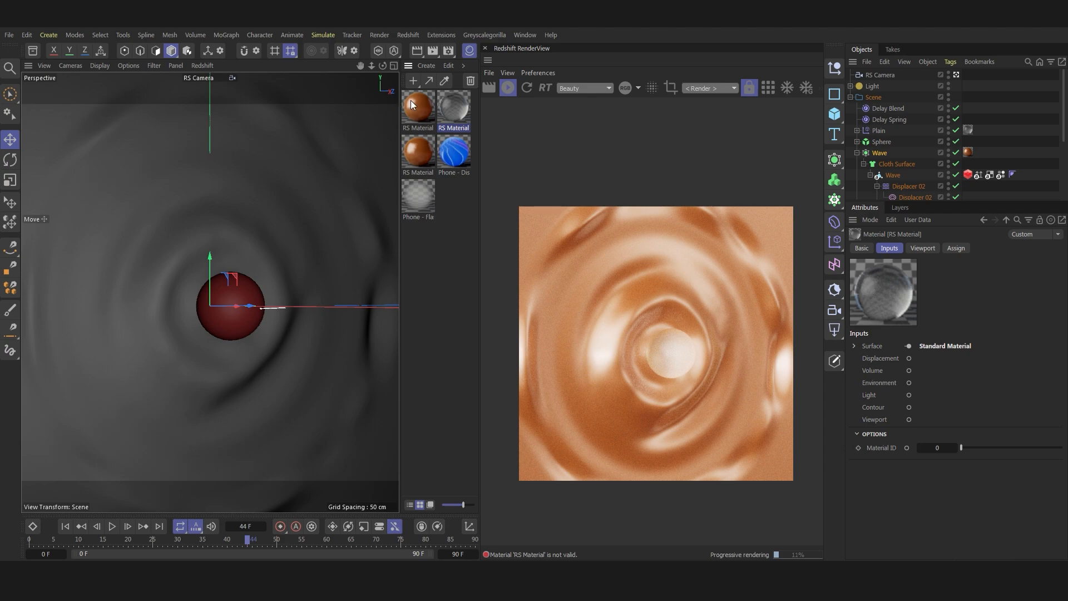